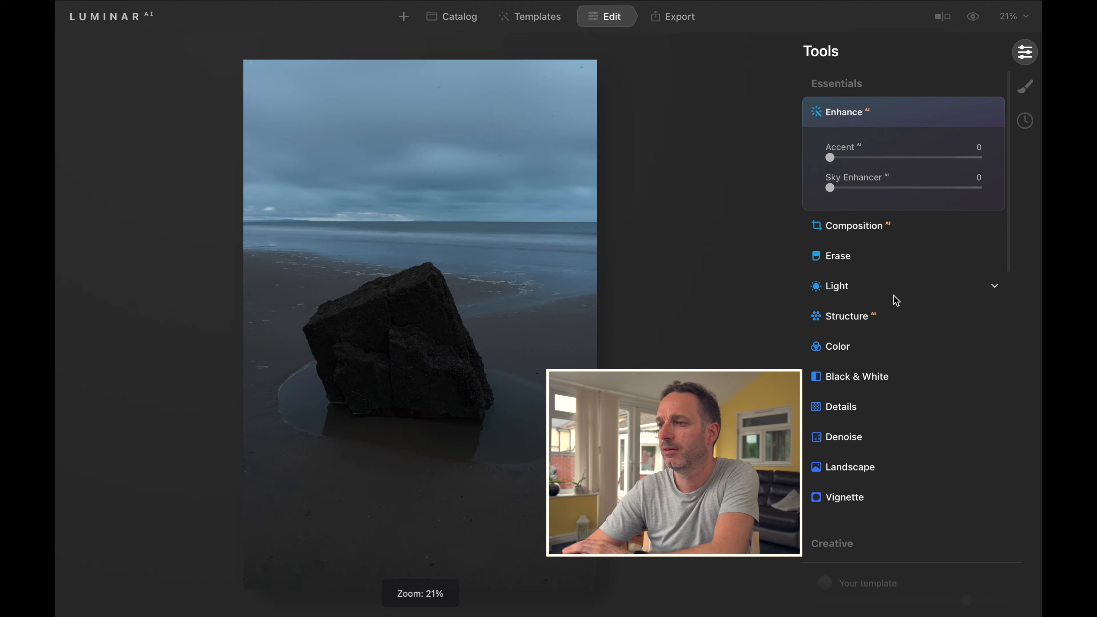
Replace the beach photo's sky with the Storm Chasing 4 sky from the Stormy Lightning collection using Sky AI.
scroll(897, 300, "down", 10)
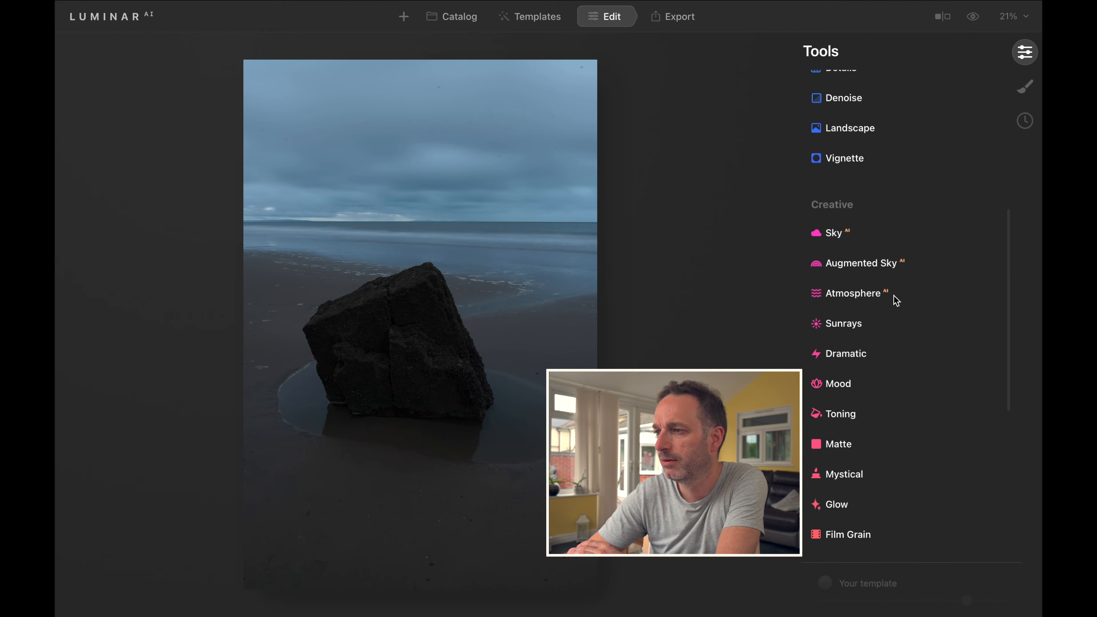
left_click(838, 227)
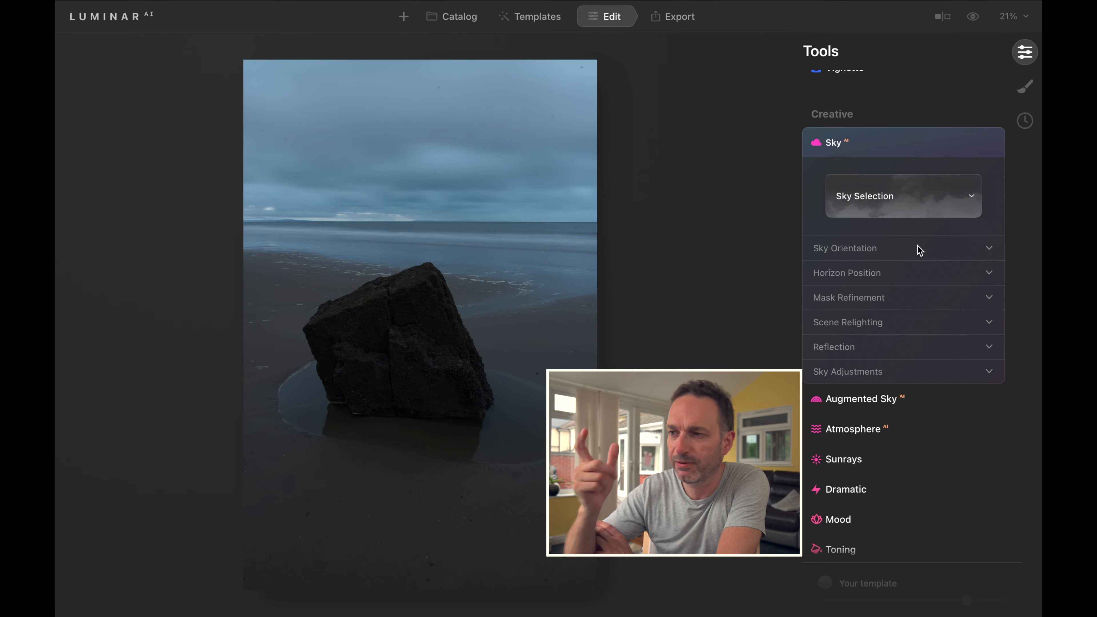
left_click(956, 200)
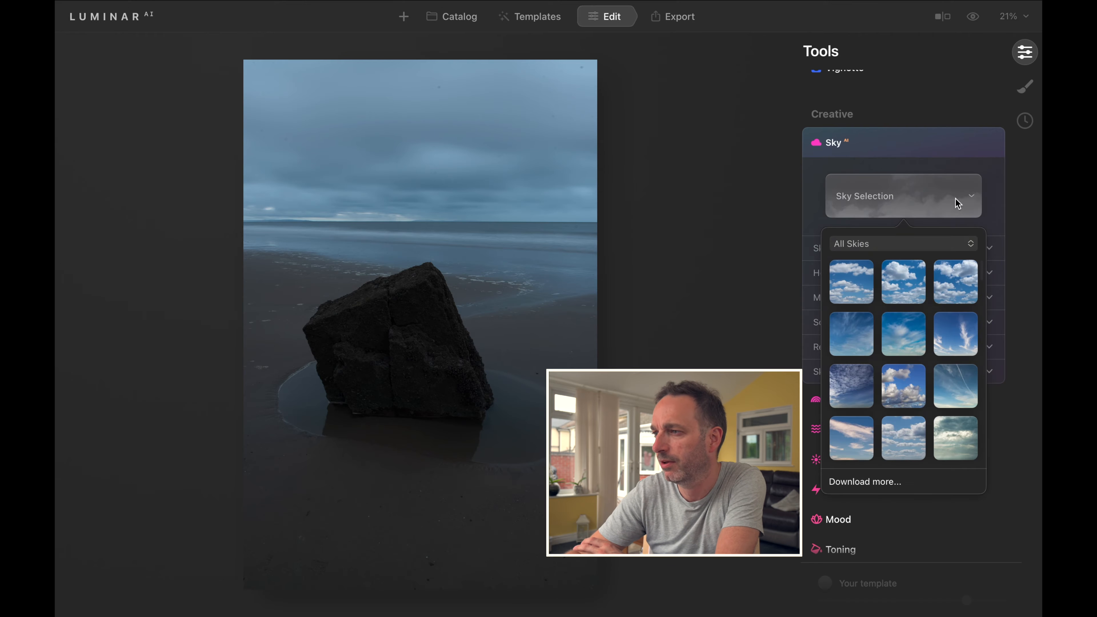
left_click(919, 247)
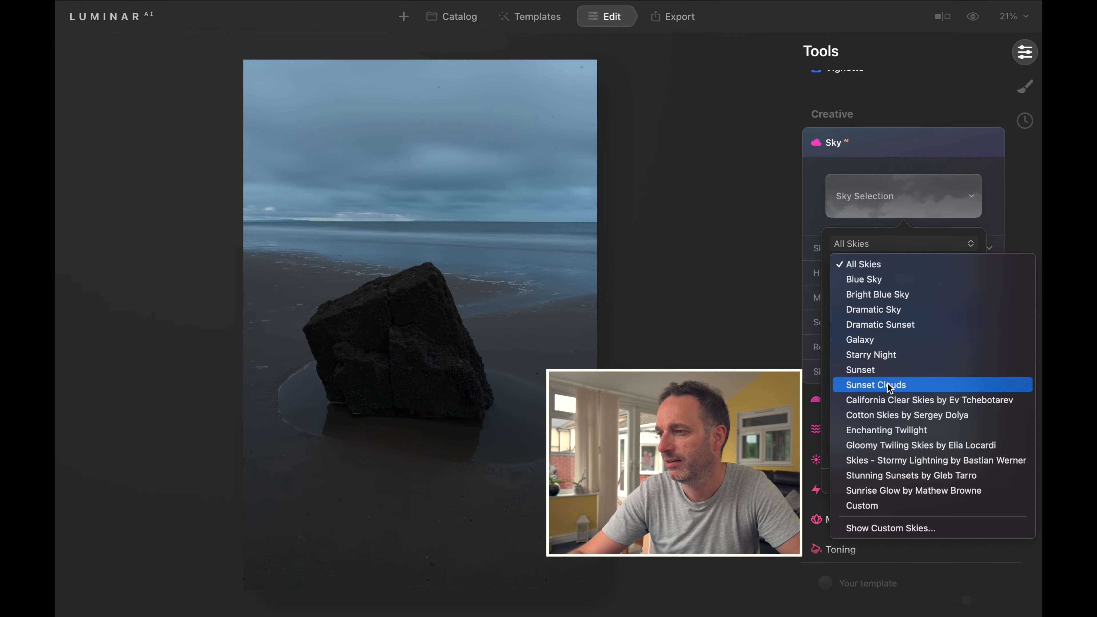
left_click(891, 460)
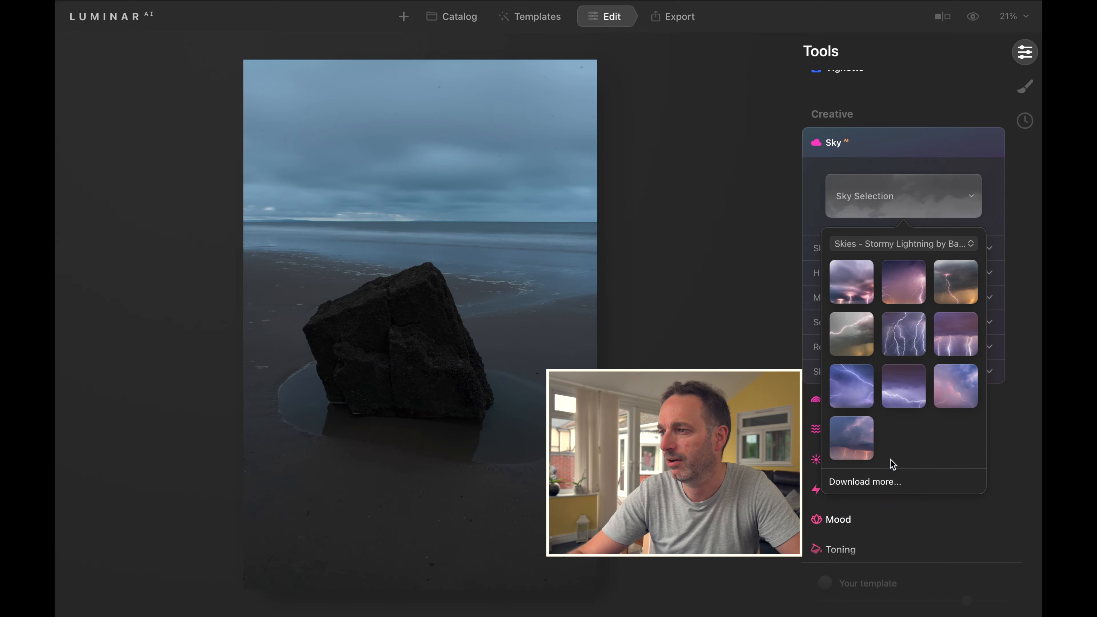
left_click(912, 348)
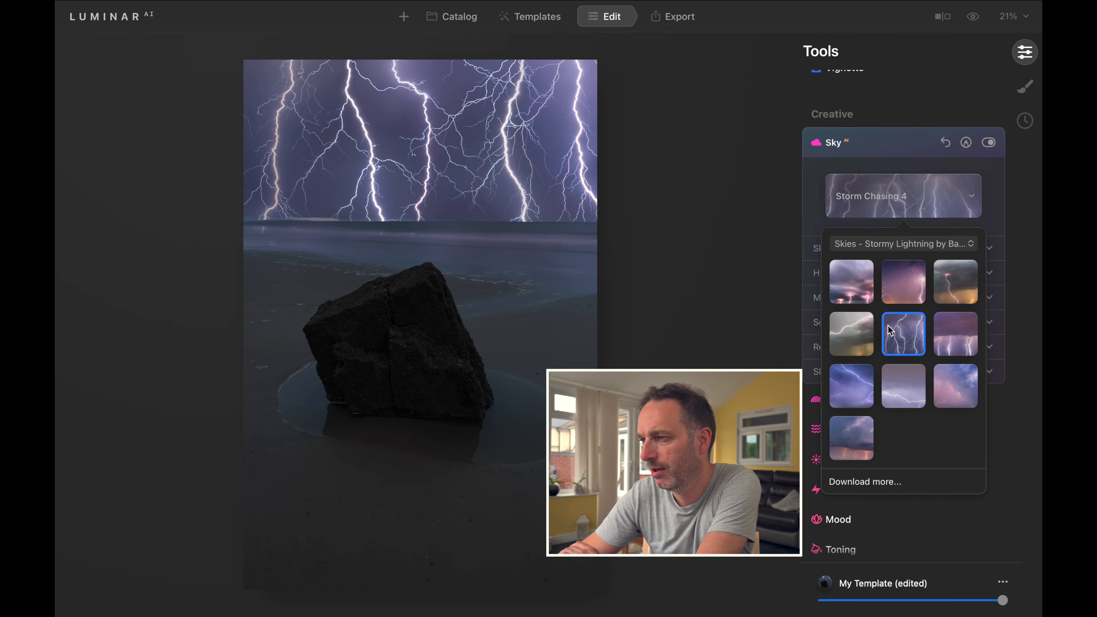
left_click(950, 196)
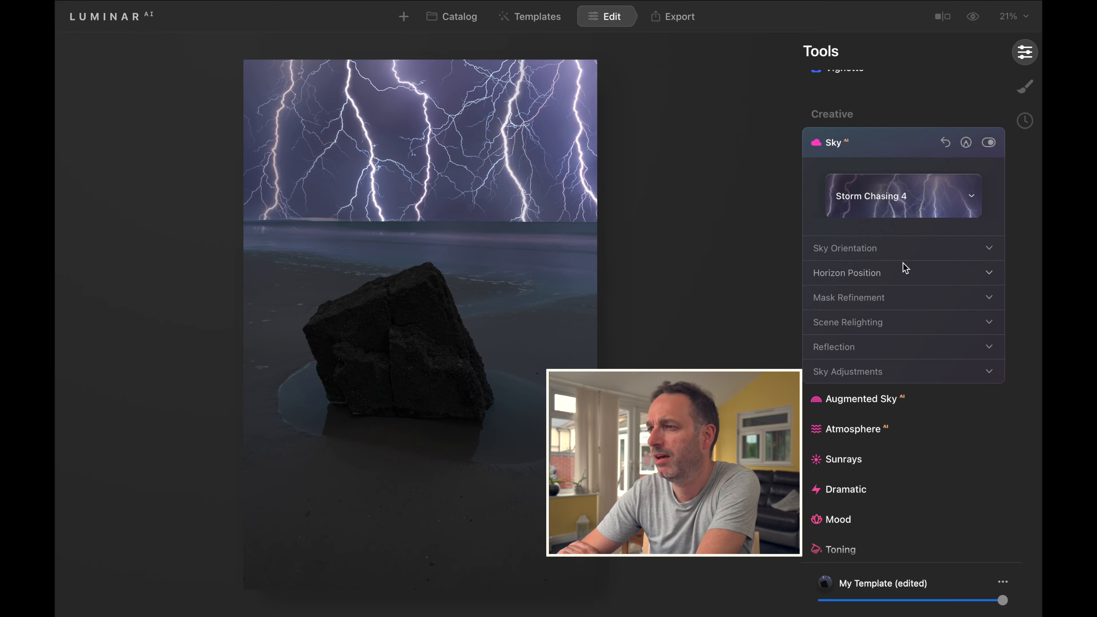
Set the replacement sky's Horizon Blending to 35 and leave the horizon Shift at 0.
left_click(989, 249)
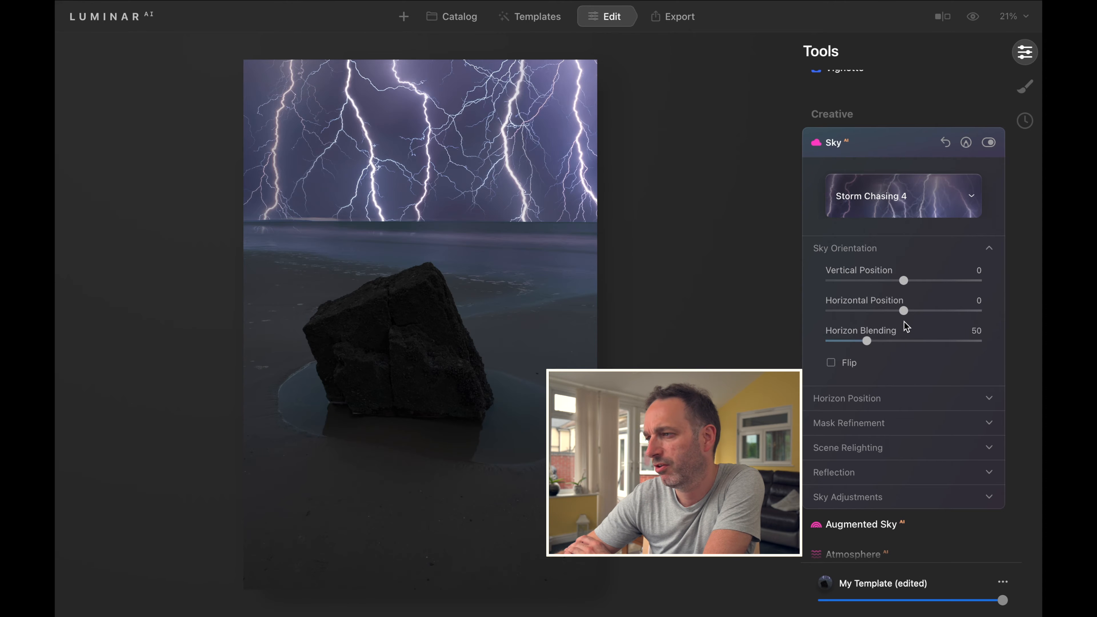
mouse_move(866, 342)
left_mouse_down()
mouse_move(933, 340)
mouse_move(858, 338)
mouse_move(884, 337)
mouse_move(855, 328)
left_mouse_up()
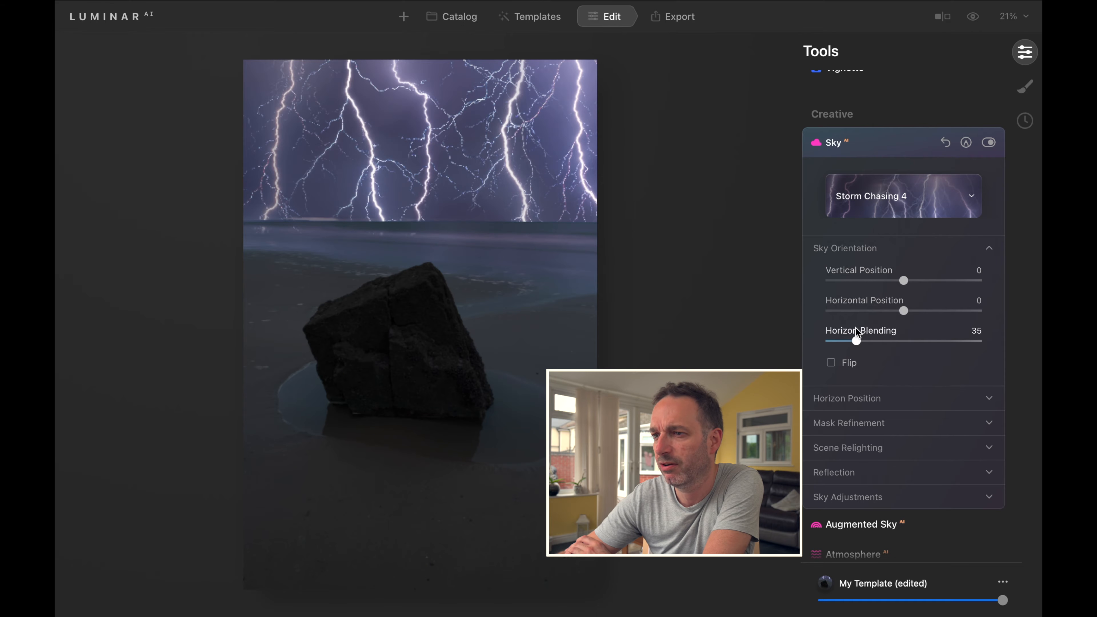
left_click(866, 403)
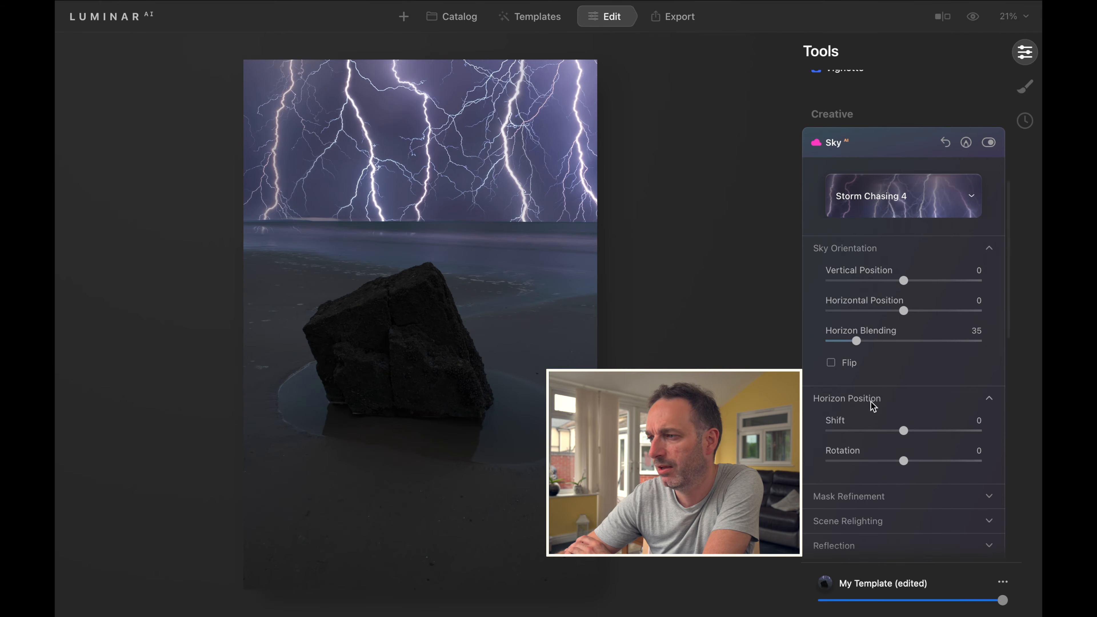
mouse_move(905, 411)
left_mouse_down()
mouse_move(943, 411)
mouse_move(906, 412)
left_mouse_up()
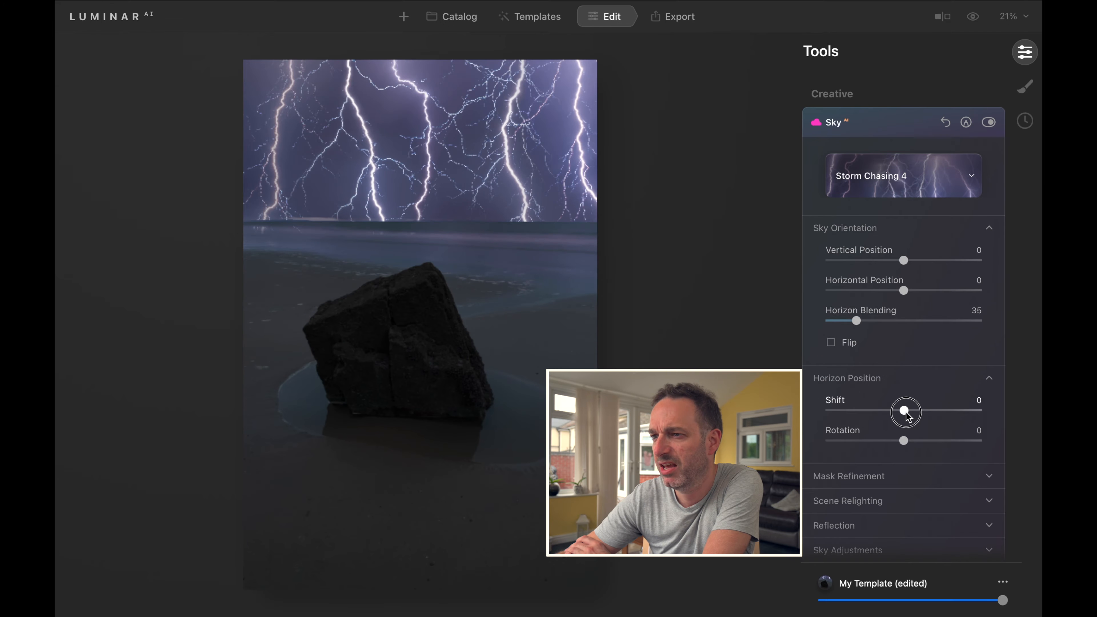
Refine the sky mask with Global at 68, Close Gaps at 14 and Fix Details at 27.
left_click(869, 477)
scroll(870, 477, "down", 5)
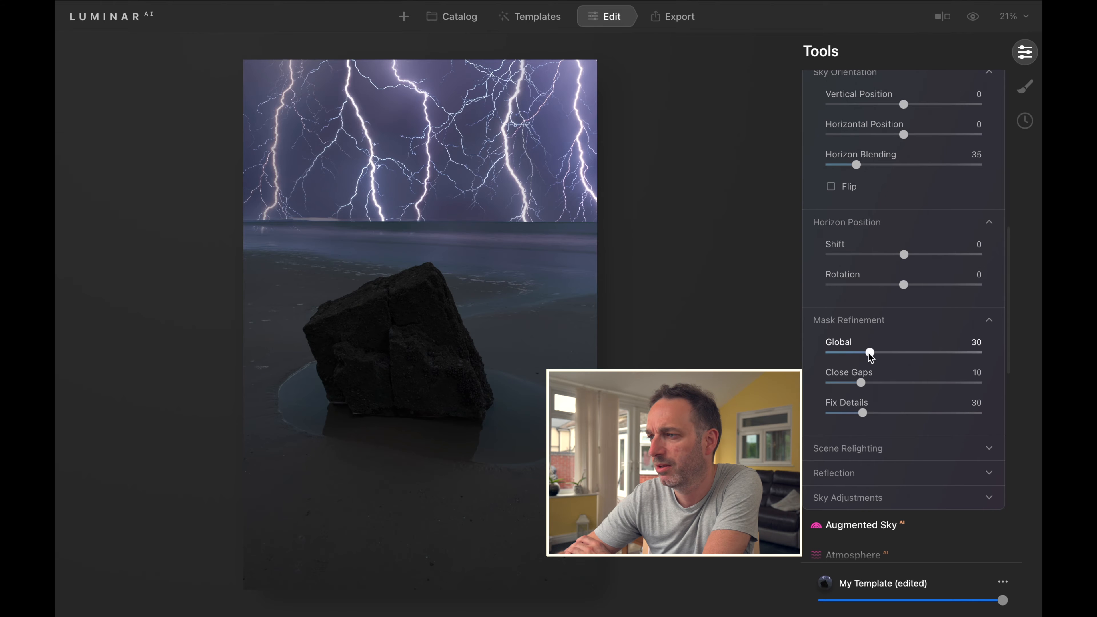
left_click_drag(870, 356, 931, 361)
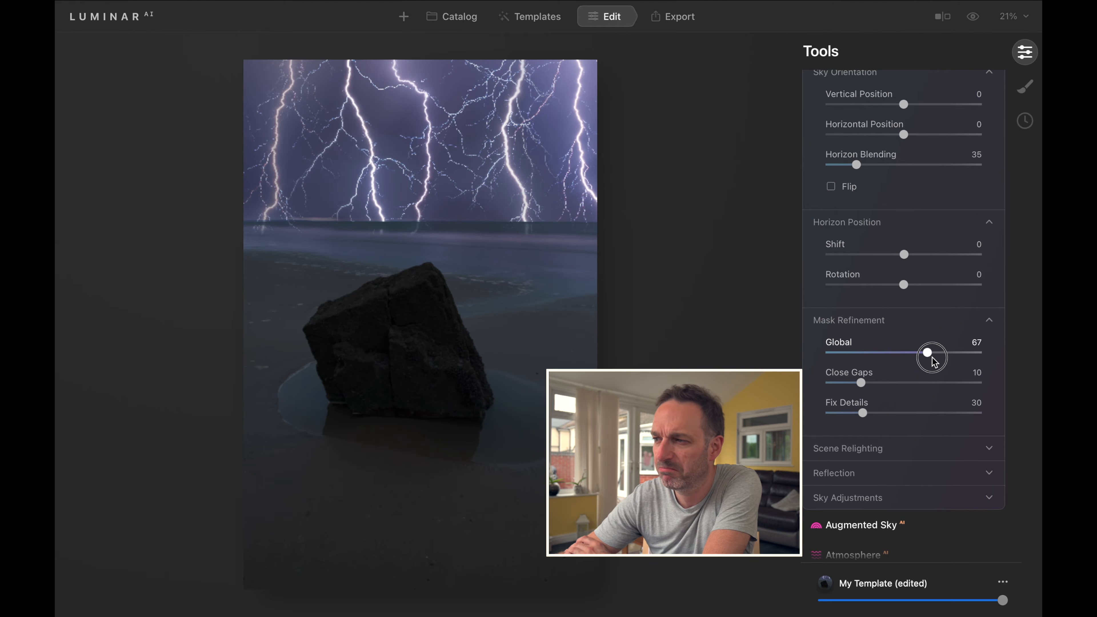
left_click_drag(861, 382, 861, 412)
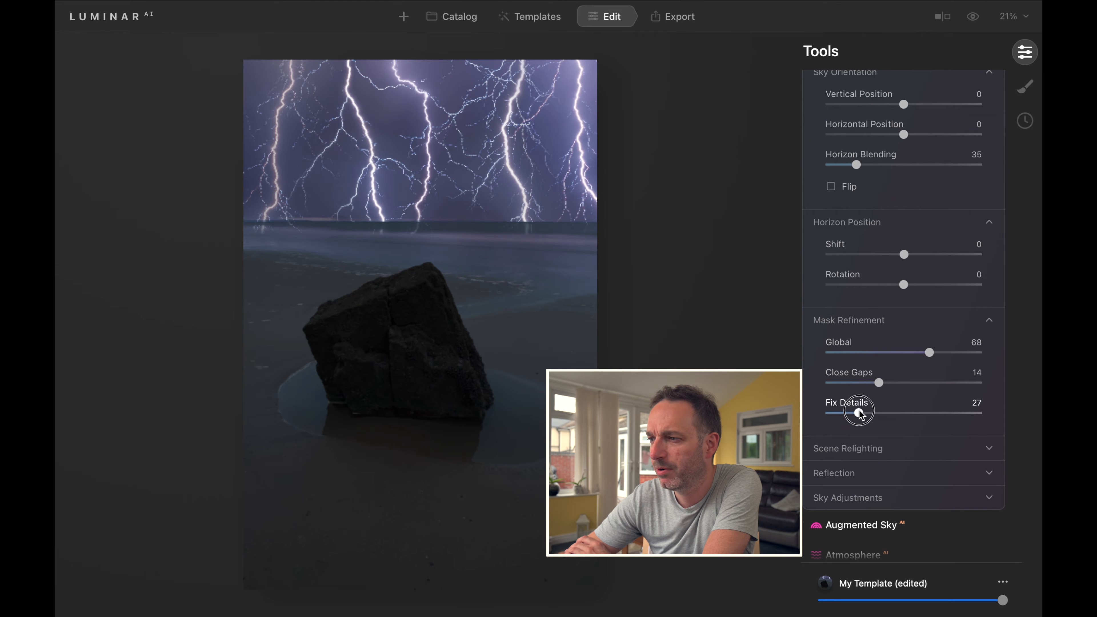
Set the Relight Strength of the sky's Scene Relighting to 33.
left_click(889, 450)
scroll(890, 452, "down", 3)
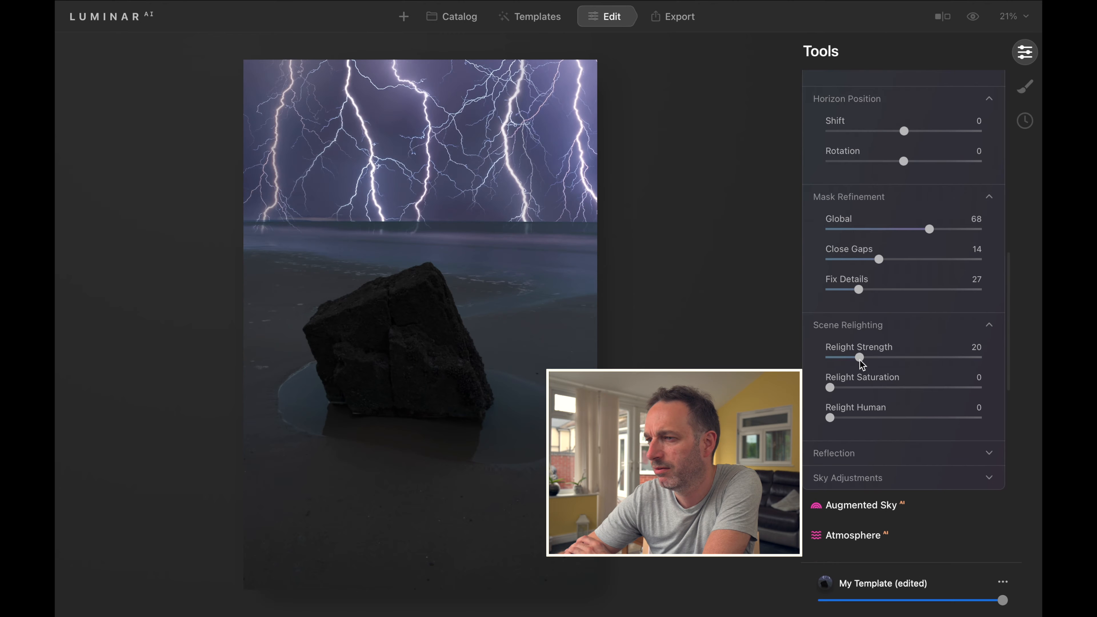
left_click_drag(860, 357, 883, 379)
Browse the catalog's 2017 Wales folders, including Ogwen and Penmon, for another photo suited to sky replacement.
left_click(463, 19)
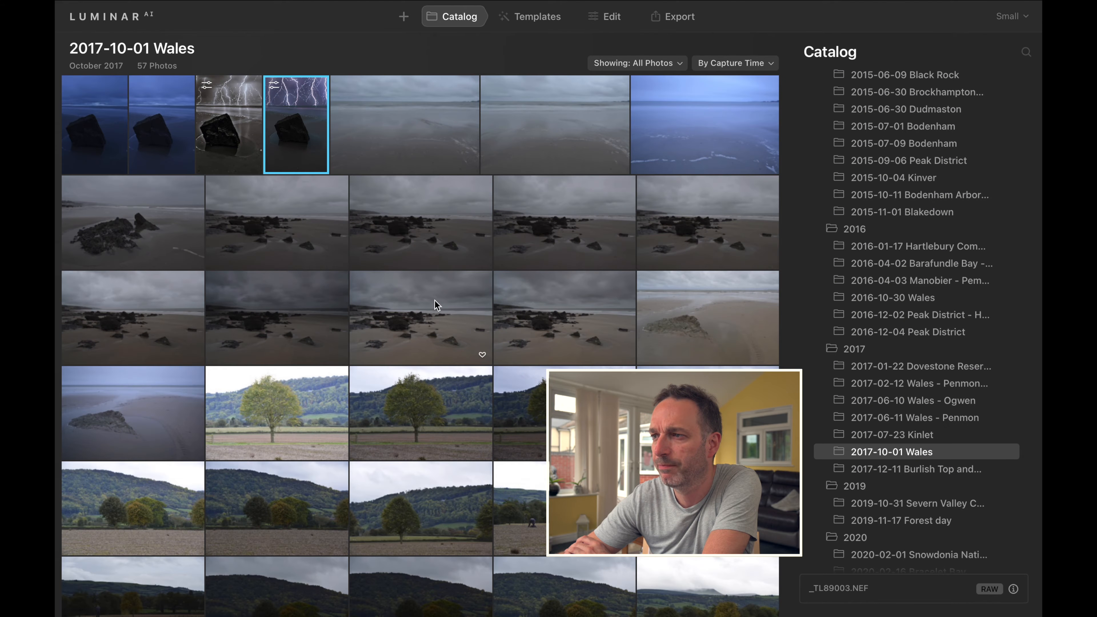
scroll(346, 307, "down", 2)
scroll(346, 307, "down", 3)
scroll(346, 307, "up", 10)
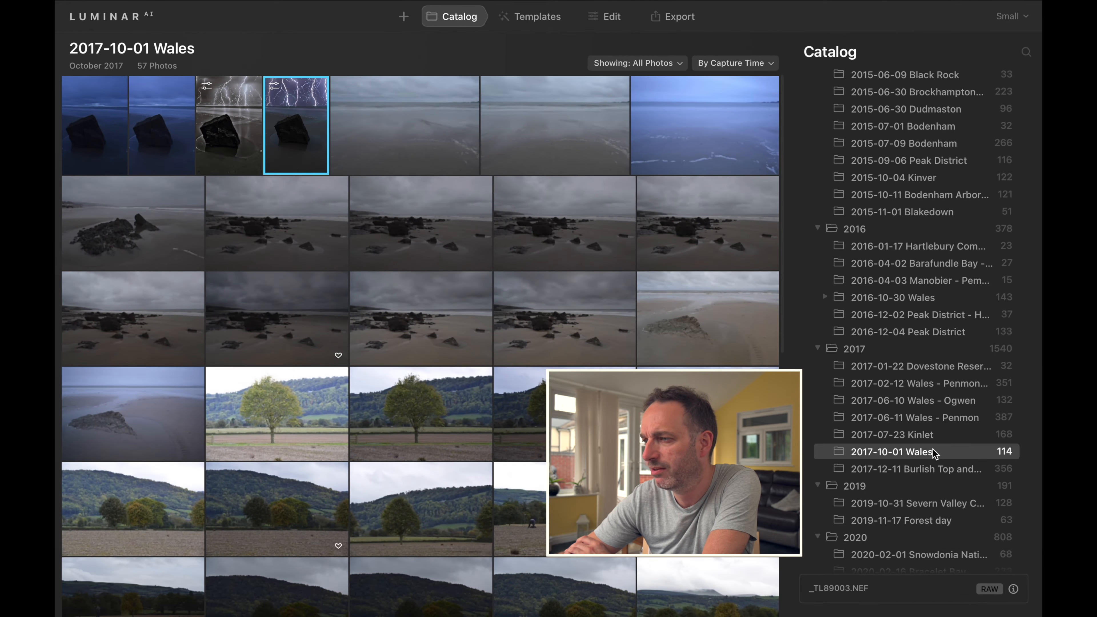
left_click(923, 401)
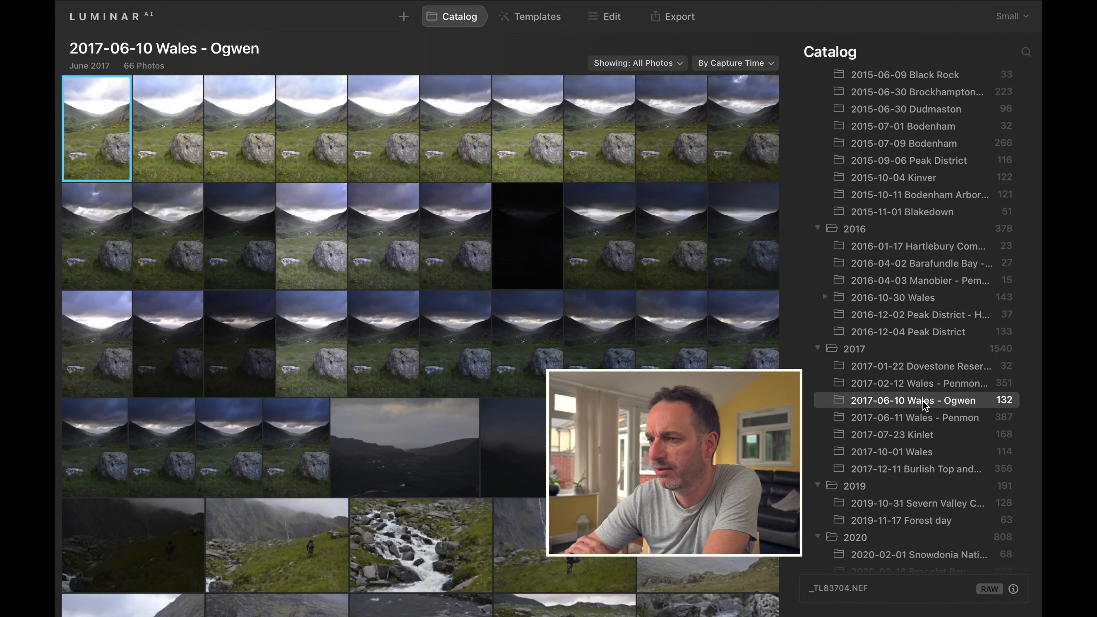
scroll(421, 341, "down", 10)
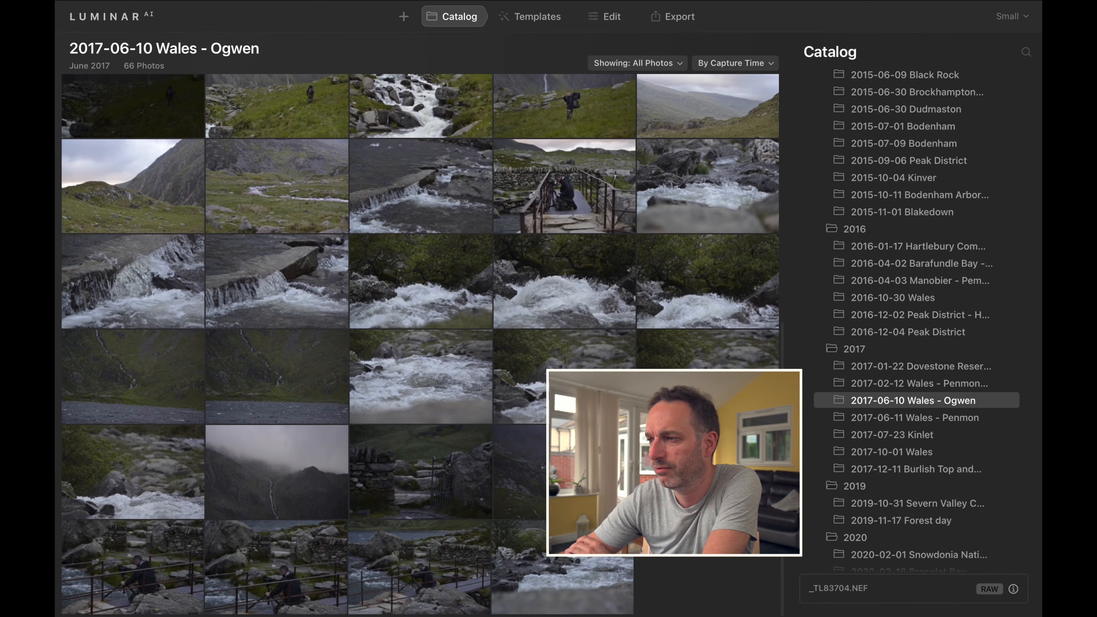
left_click(888, 422)
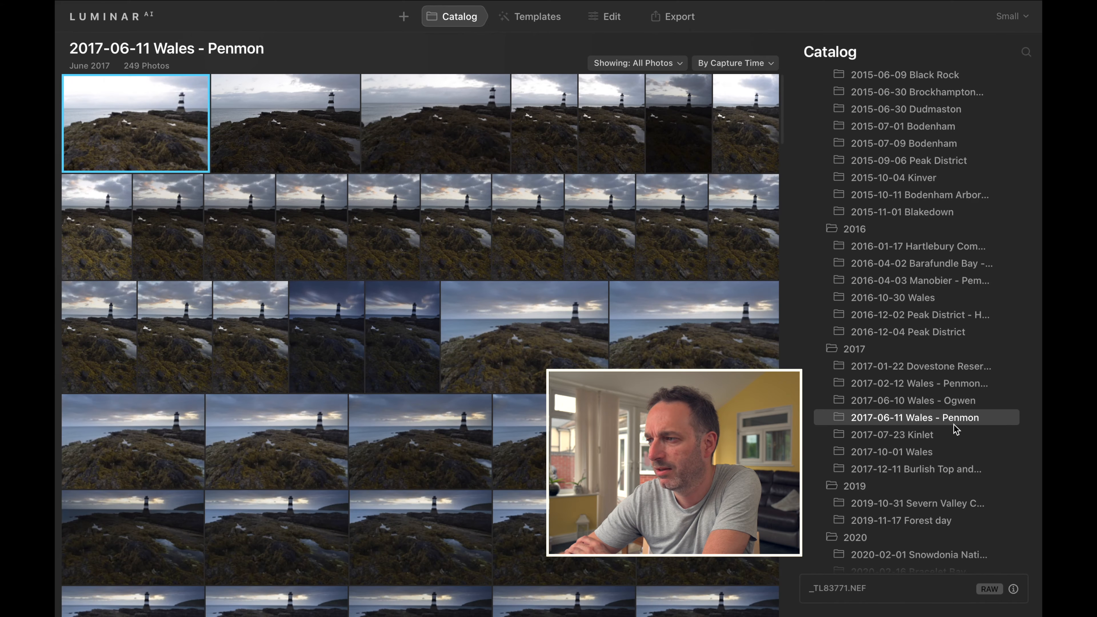
Open the unedited lake and hillside photo from the 2016-12-02 Peak District - Hope Valley folder for editing.
left_click(921, 317)
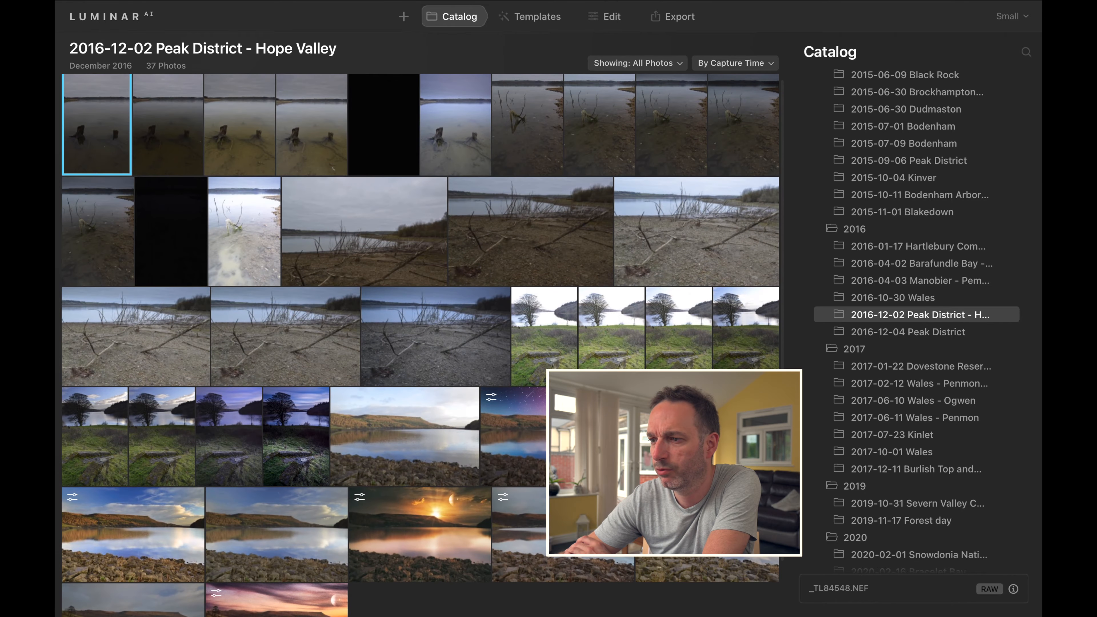
left_click(437, 458)
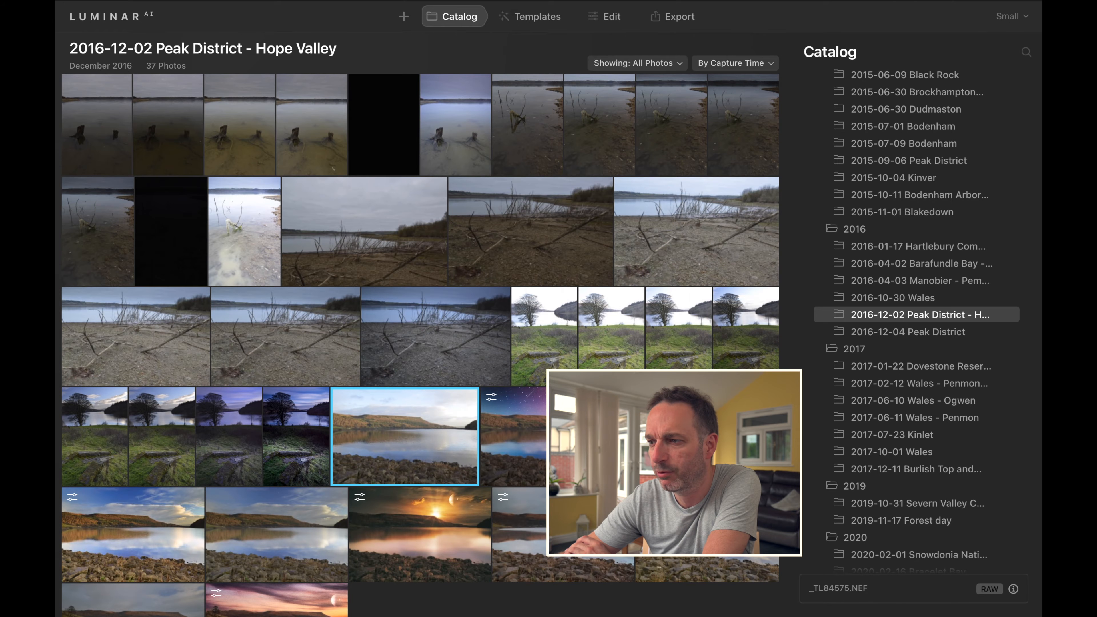
left_click(601, 27)
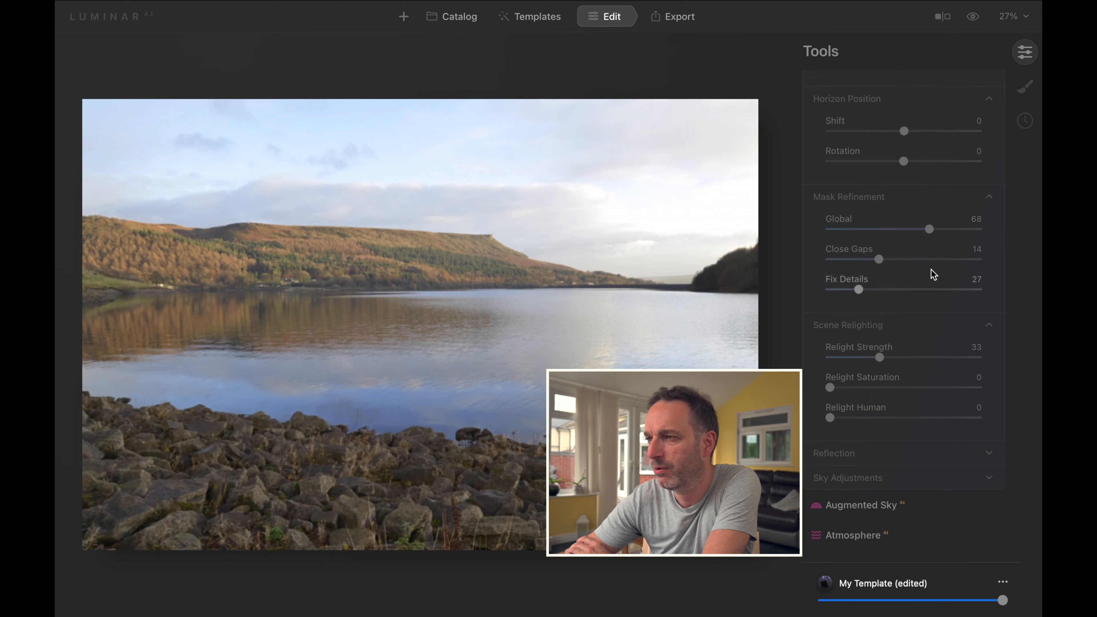
Replace the lake photo's sky with the Storm Chasing 4 lightning sky using Sky AI.
scroll(933, 169, "up", 10)
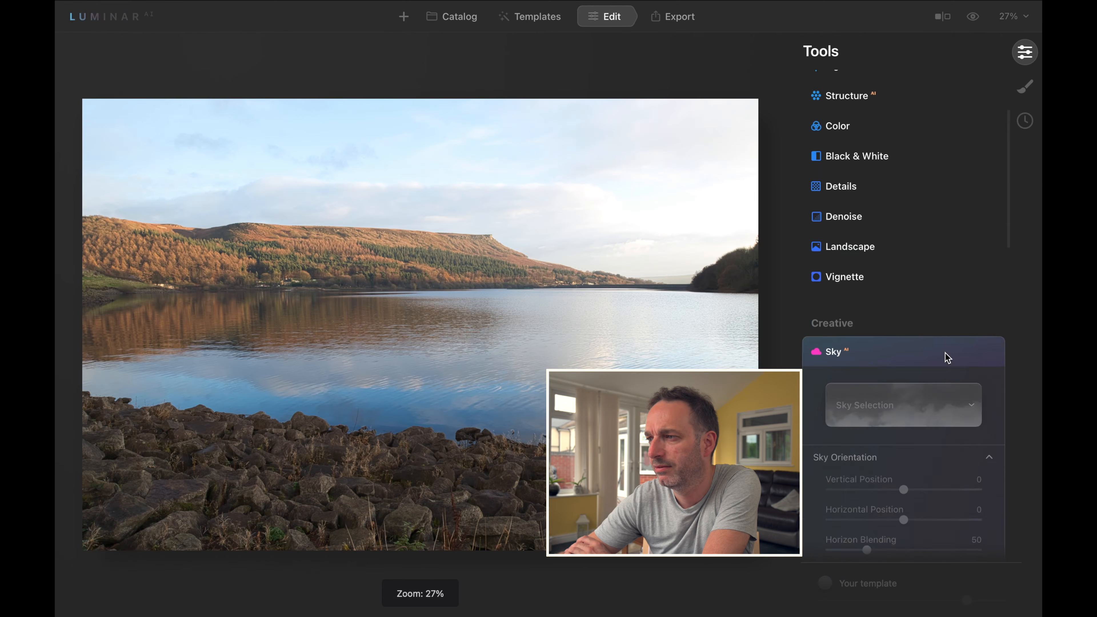
scroll(945, 358, "down", 5)
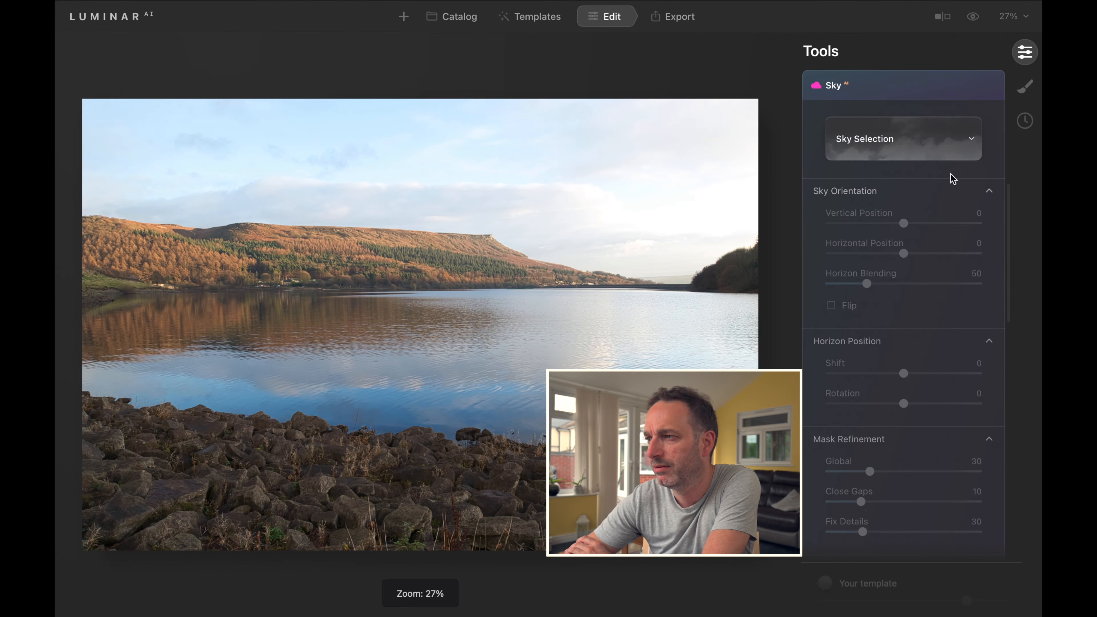
left_click(954, 152)
left_click(914, 275)
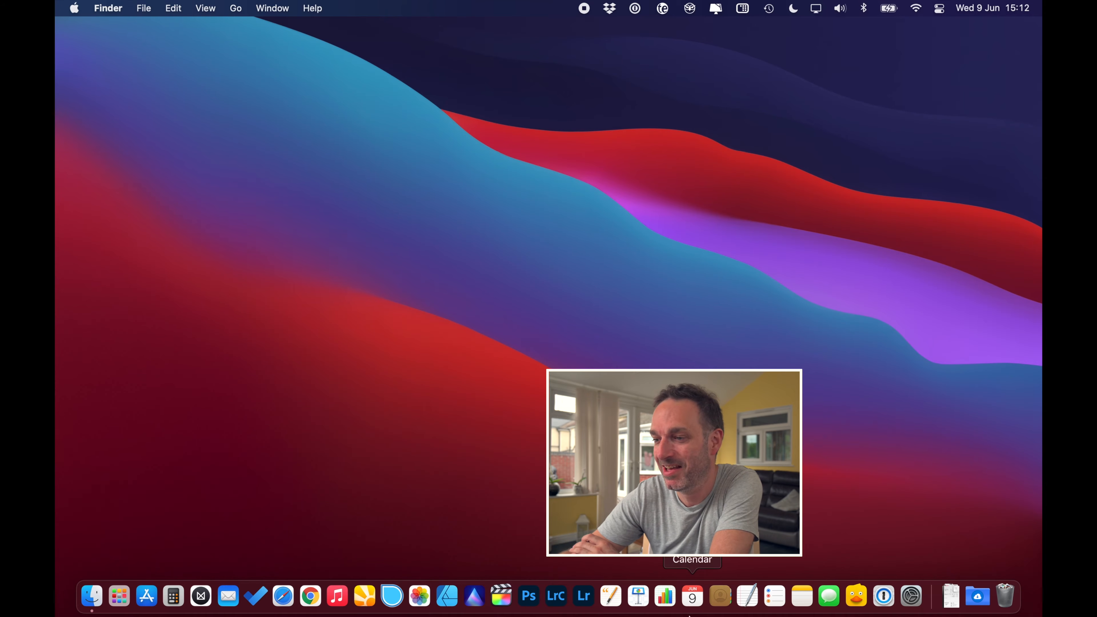
Relaunch Luminar AI, dismissing its Luminar X Membership promotion, and make the window full screen.
left_click(472, 599)
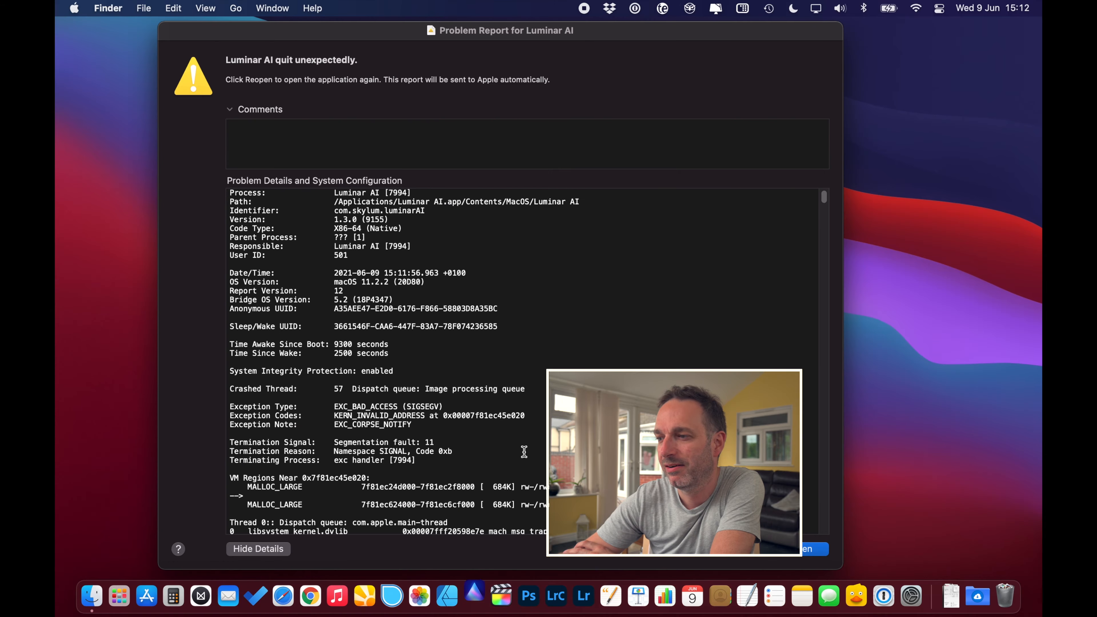
left_click(727, 554)
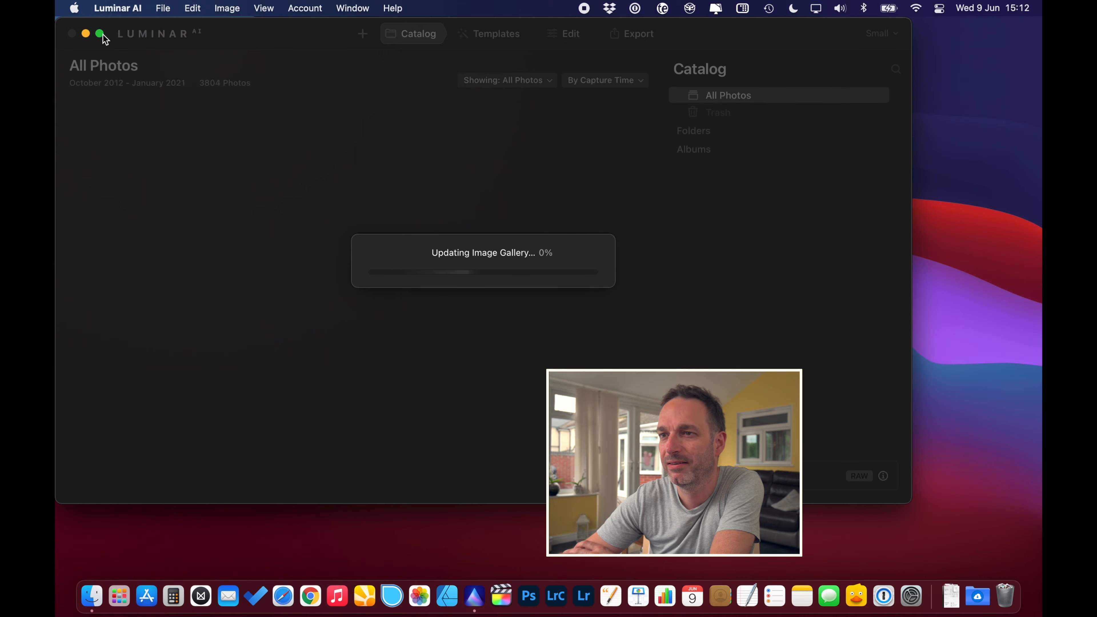
mouse_move(100, 33)
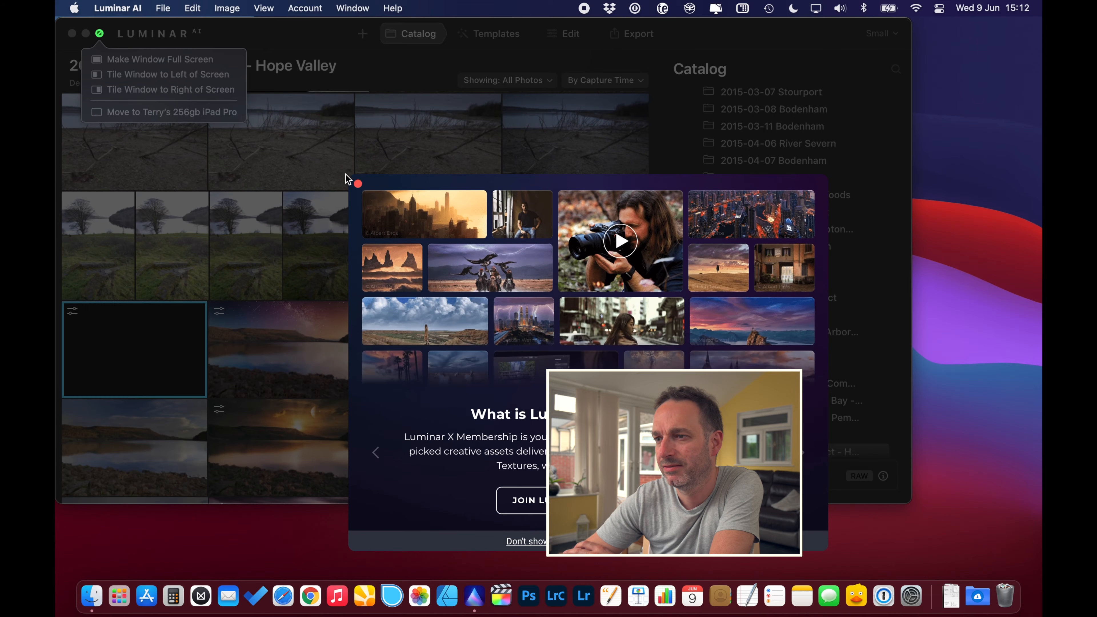
left_click(358, 183)
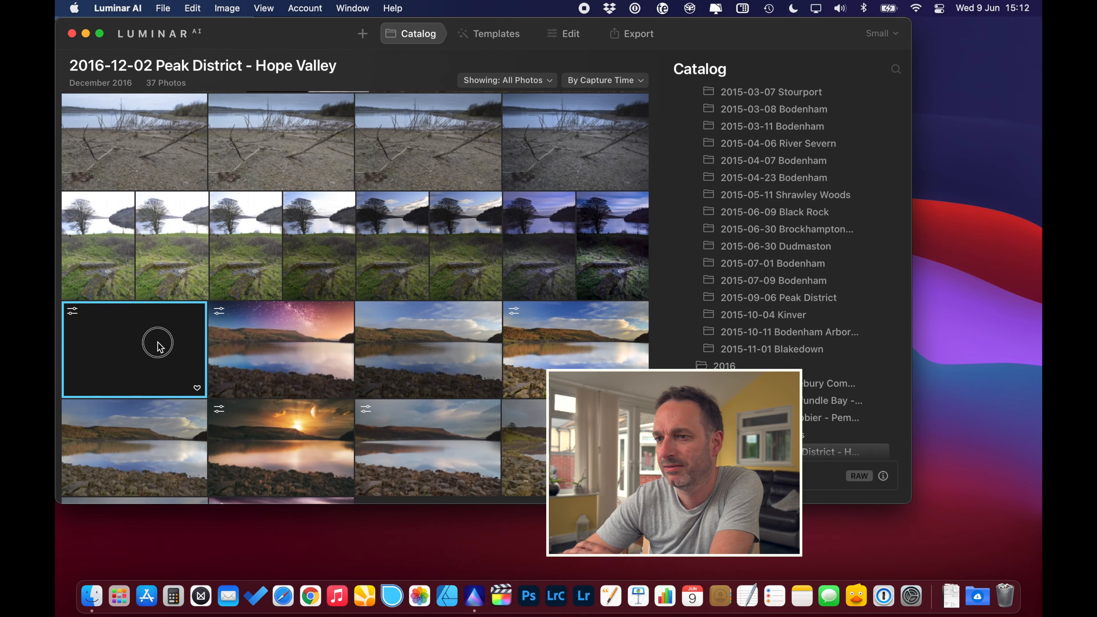
left_click(98, 35)
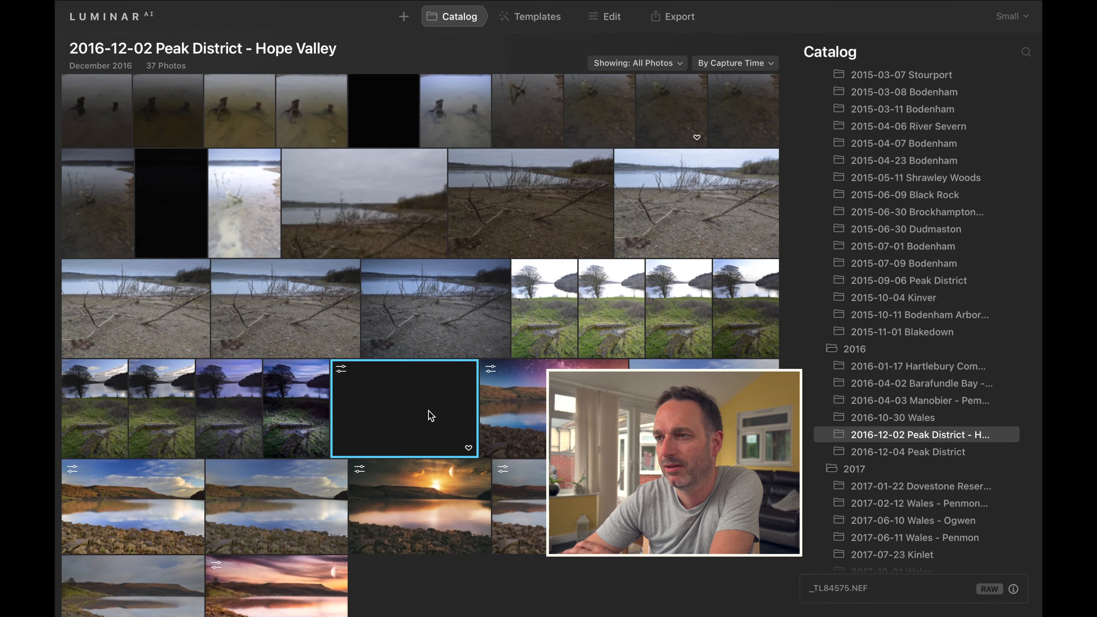
Reopen the selected Hope Valley lake photo for editing and show the Sky Orientation settings of Sky AI.
left_click(609, 18)
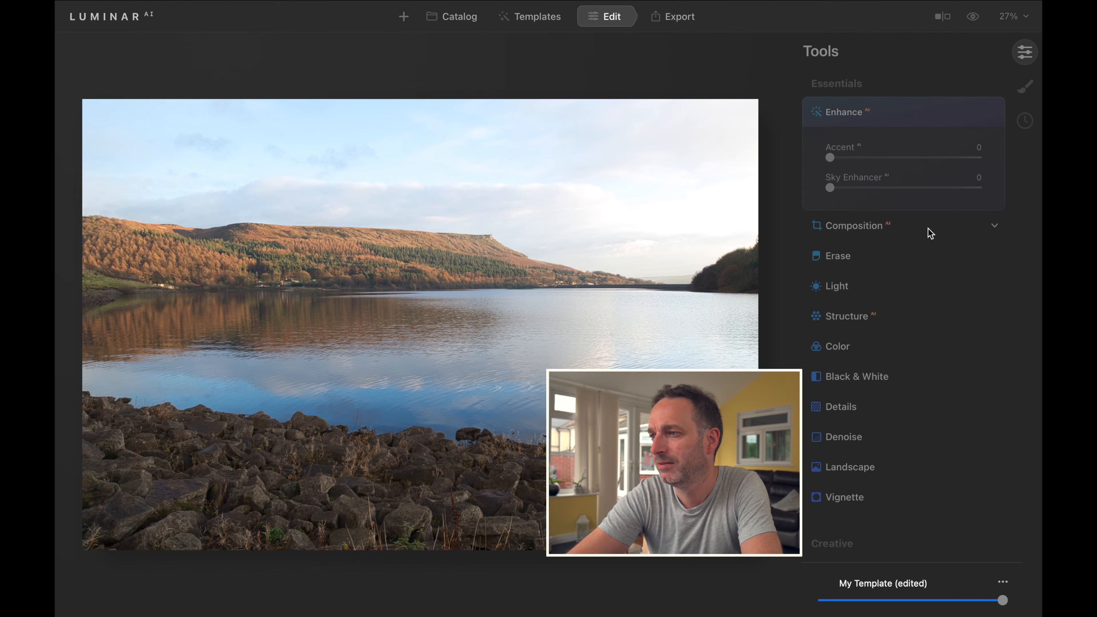
scroll(889, 397, "down", 3)
scroll(893, 394, "down", 3)
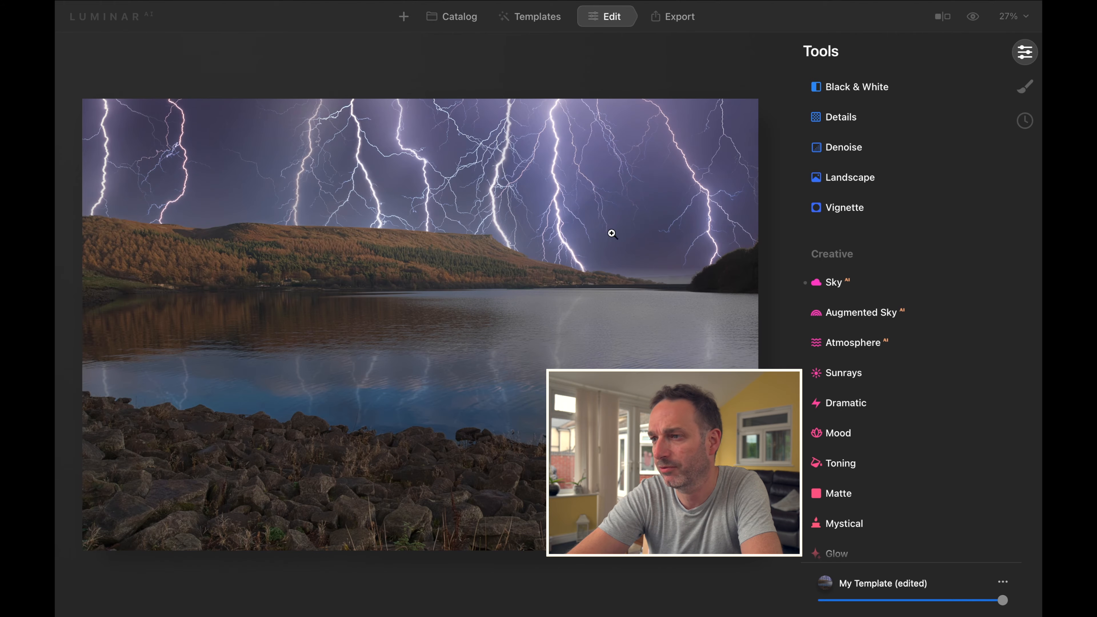
left_click(997, 285)
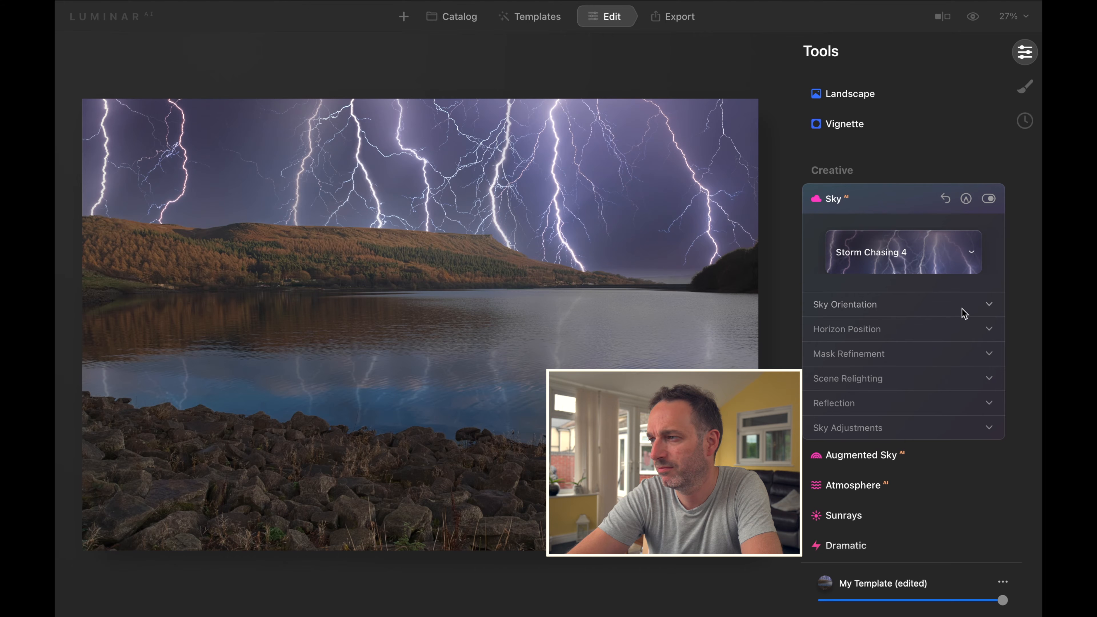
left_click(988, 304)
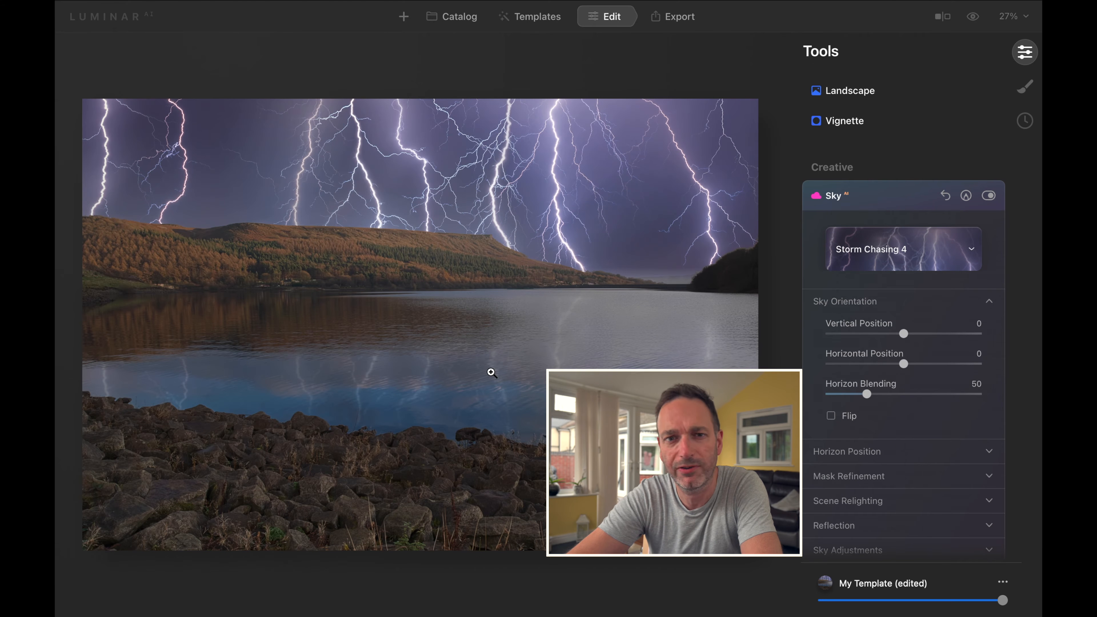
Browse the catalog's 2017 Wales and Dovestone Reservoir folders and the 2016-10-30 Wales folder for another suitable photo.
left_click(454, 17)
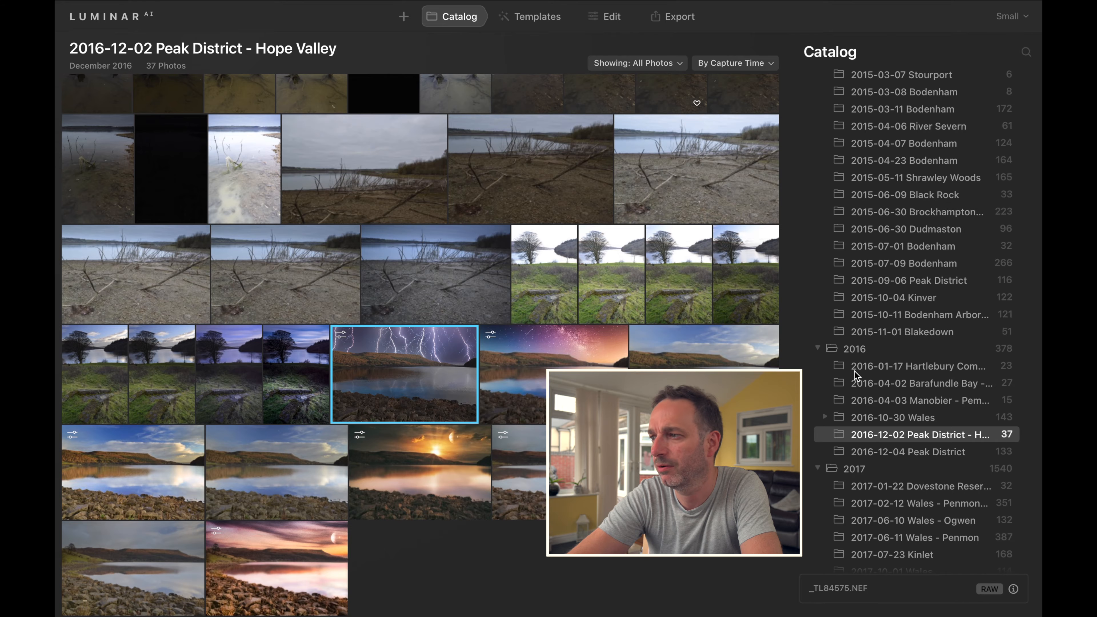
left_click(911, 506)
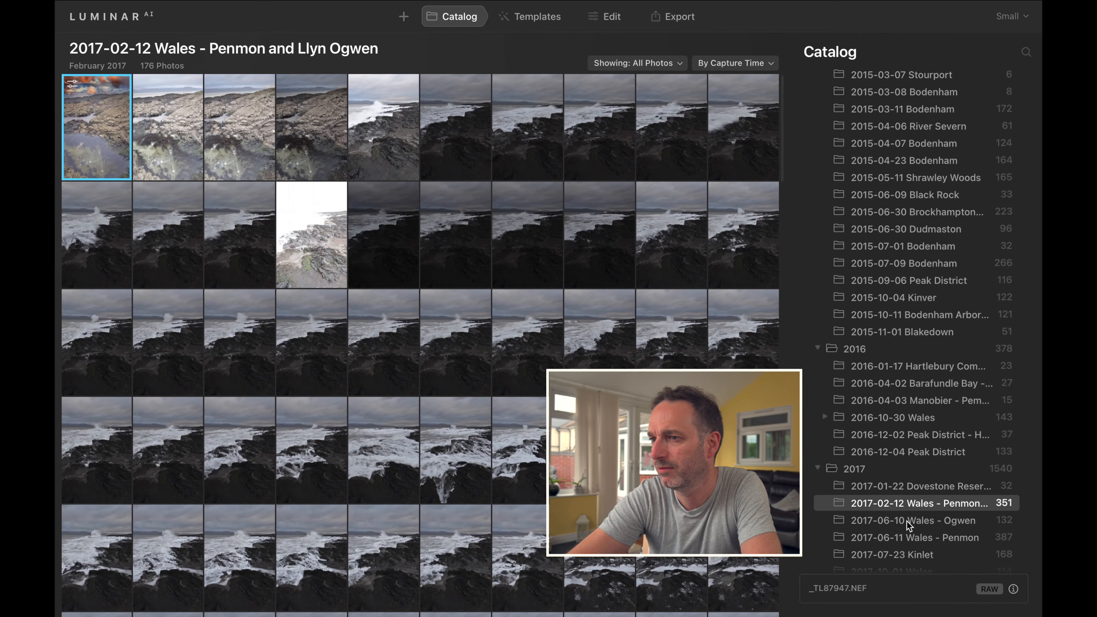
left_click(906, 523)
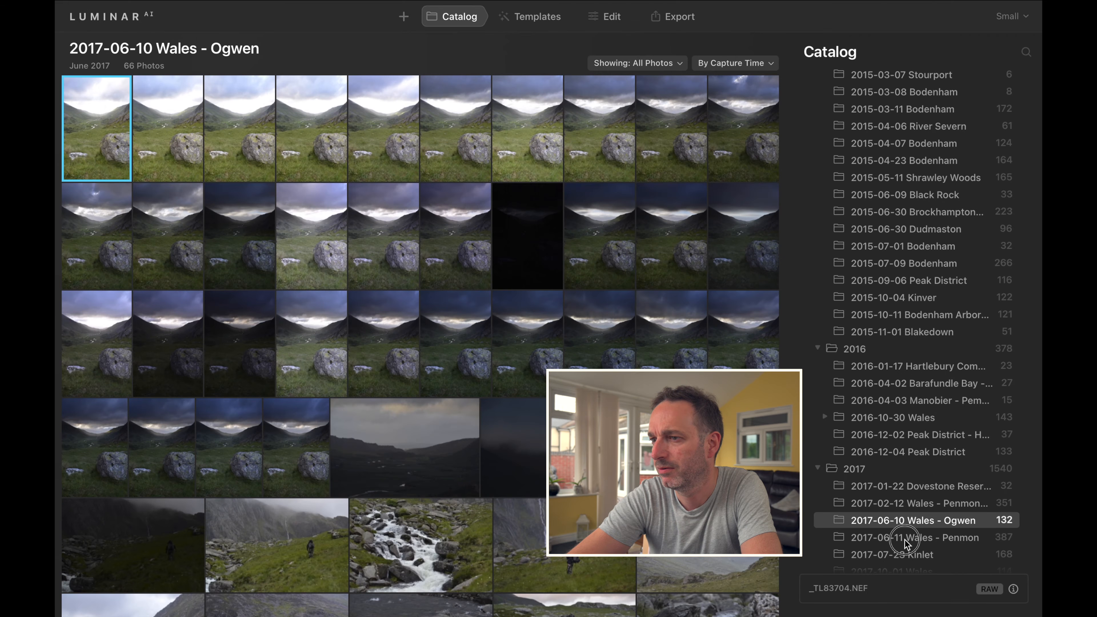
left_click(905, 539)
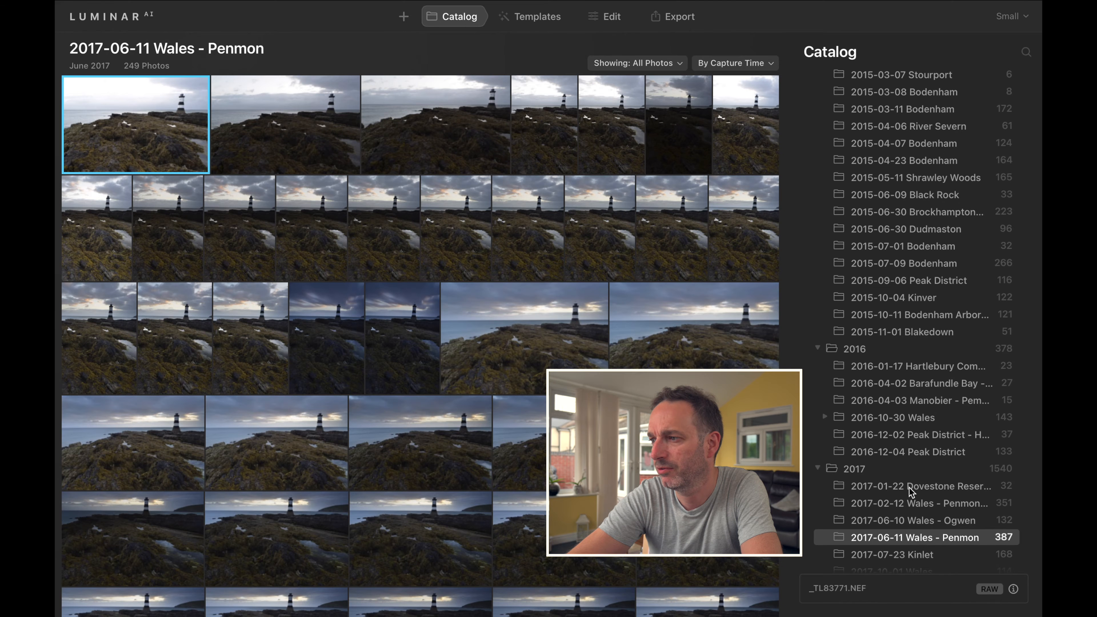
left_click(909, 487)
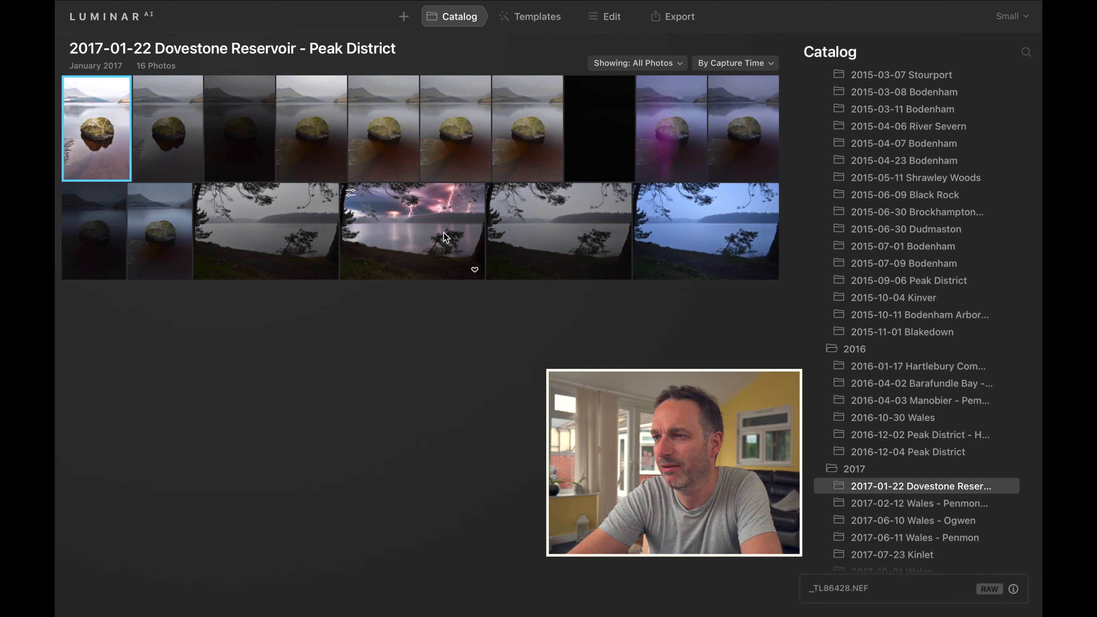
left_click(922, 418)
Reopen the lightning-sky lake photo from the 2016-12-02 Peak District - Hope Valley folder for editing.
left_click(912, 440)
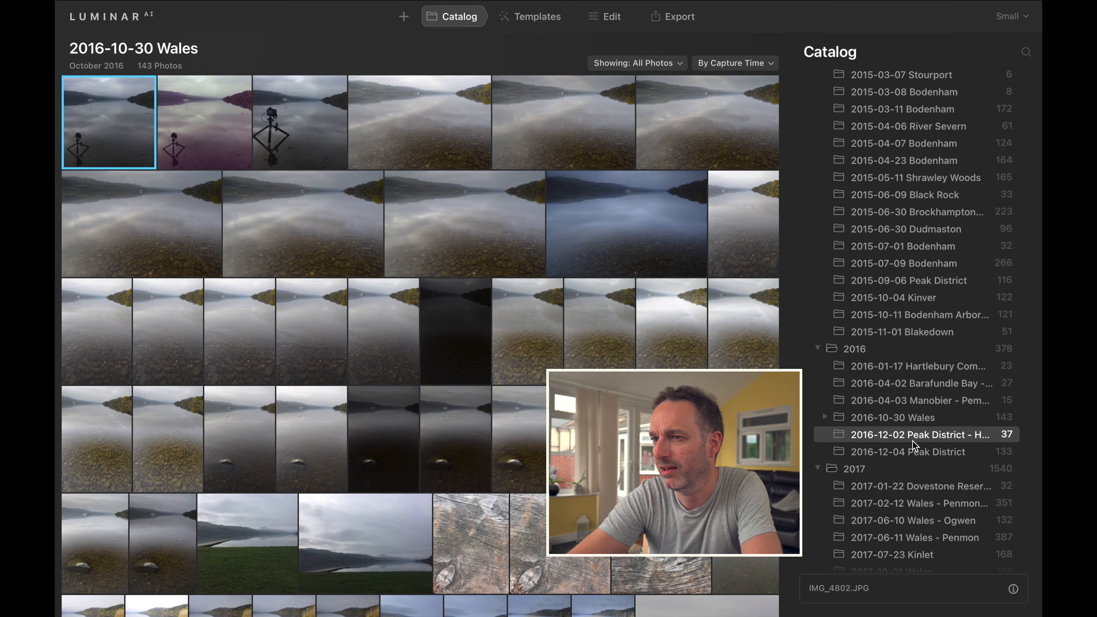
double_click(387, 429)
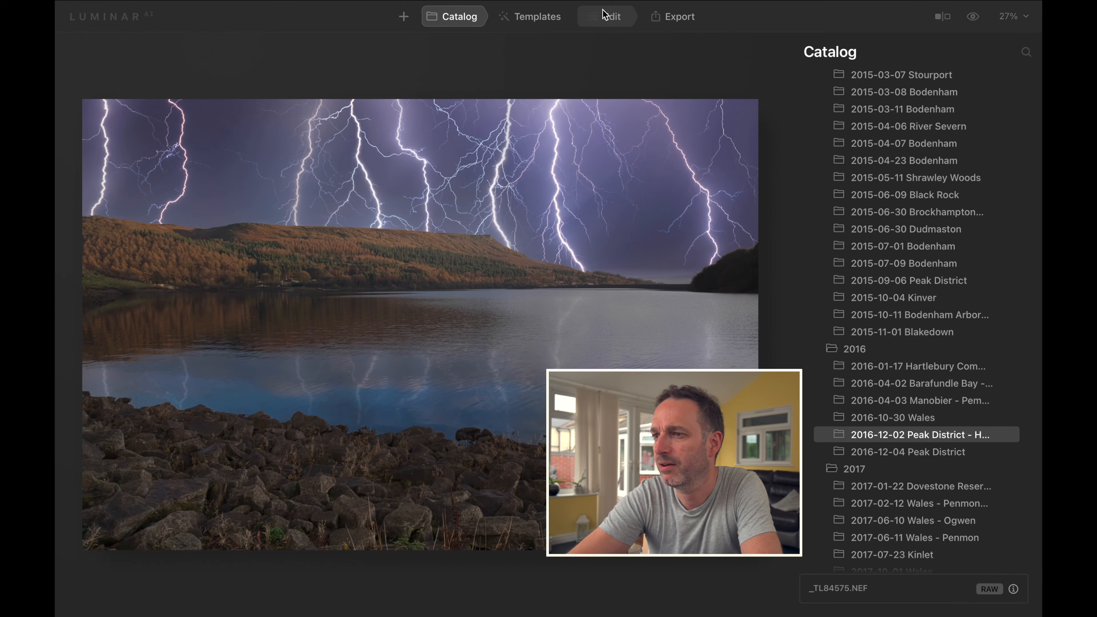
left_click(607, 16)
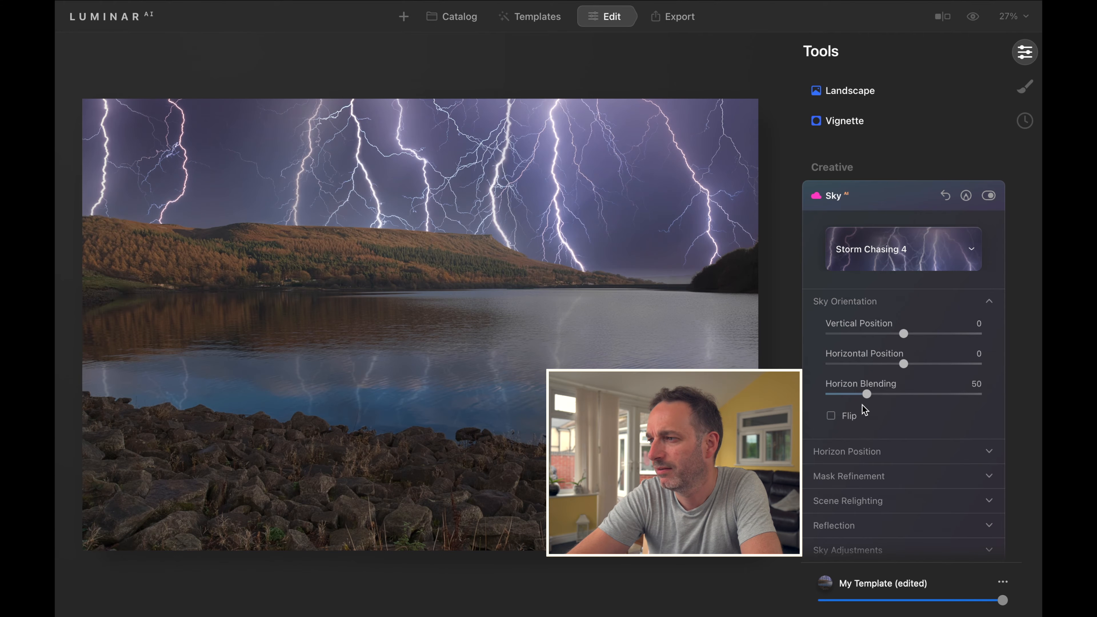
Show Sky AI's Horizon Position settings and set Mask Refinement to Global 36 and Close Gaps 12.
left_click(936, 453)
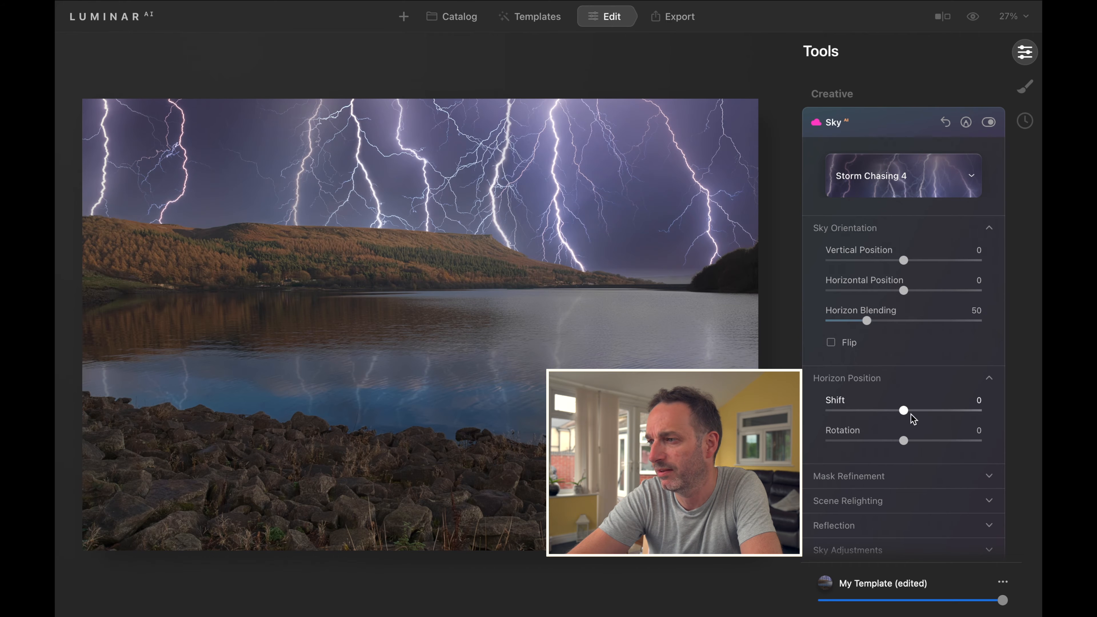
left_click(889, 478)
left_click_drag(904, 471, 881, 476)
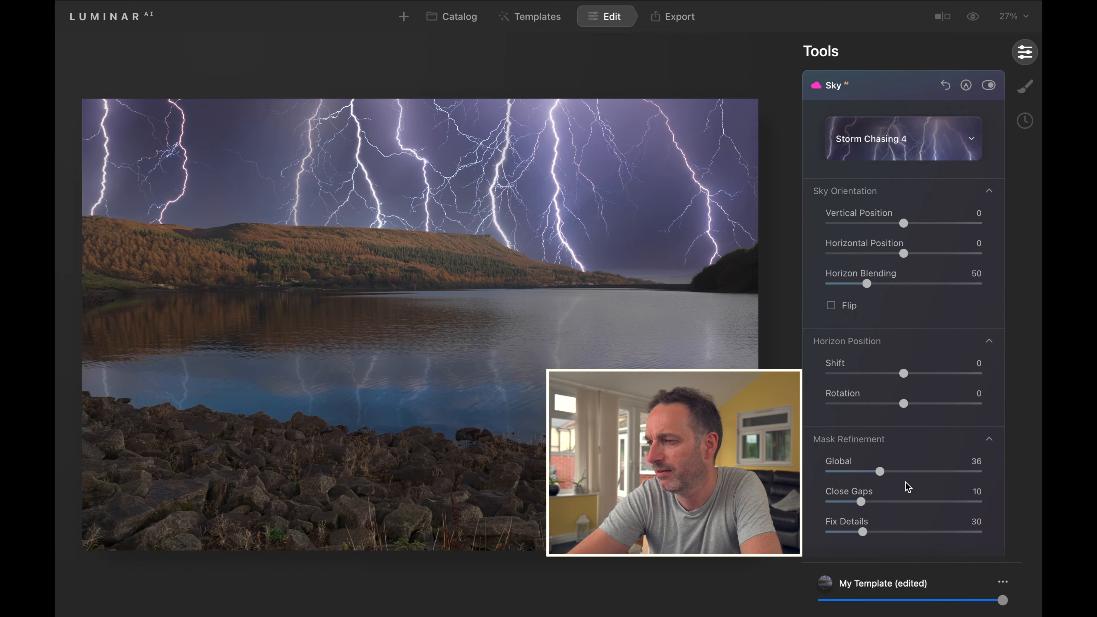
mouse_move(859, 503)
left_mouse_down()
mouse_move(969, 508)
mouse_move(870, 508)
left_mouse_up()
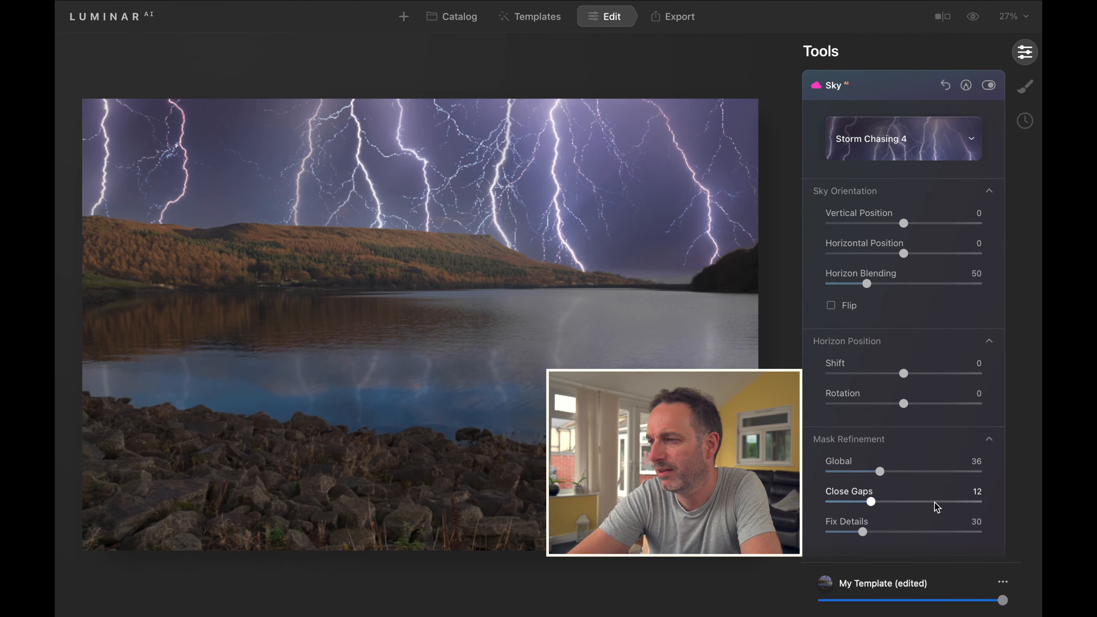
Show the Scene Relighting settings, and set the sky's Reflection Amount to 100 and Water Blur to 17.
scroll(936, 507, "down", 8)
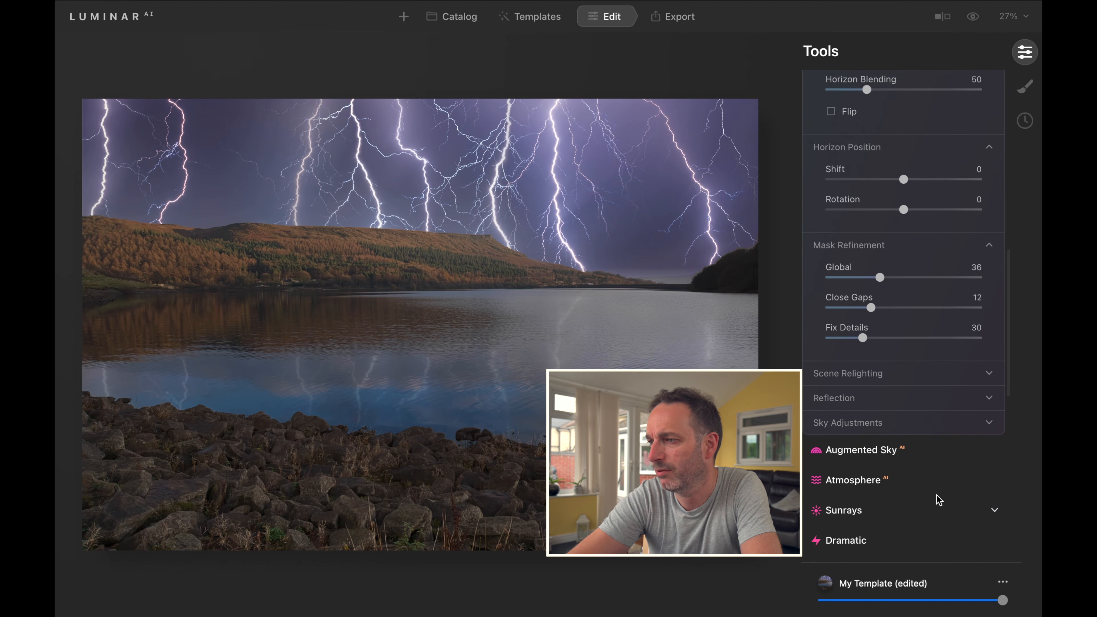
left_click(940, 371)
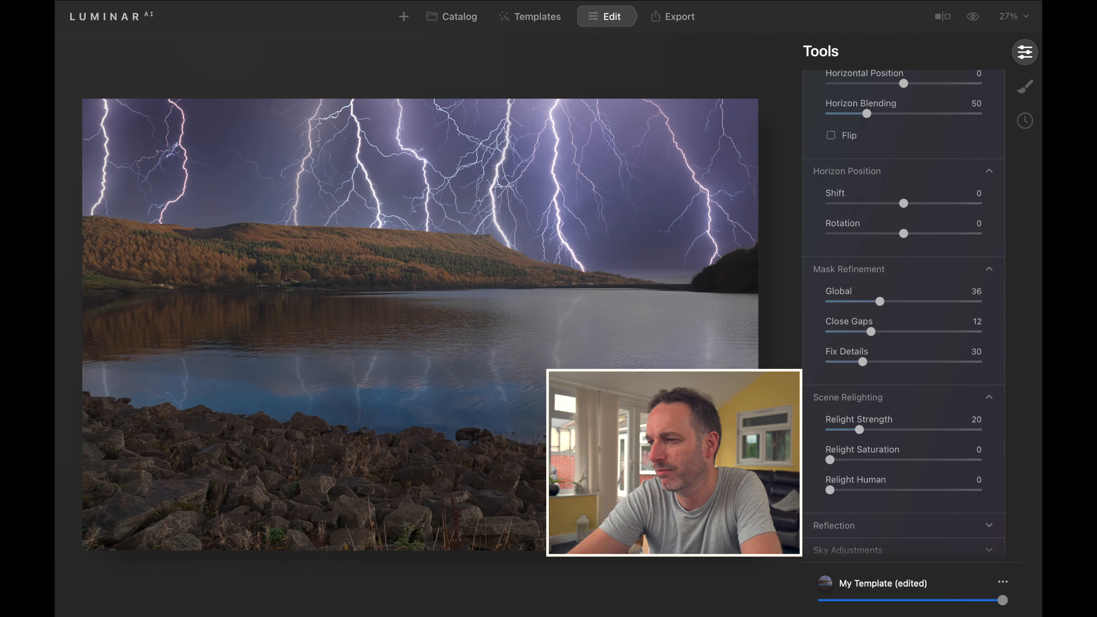
scroll(895, 453, "down", 4)
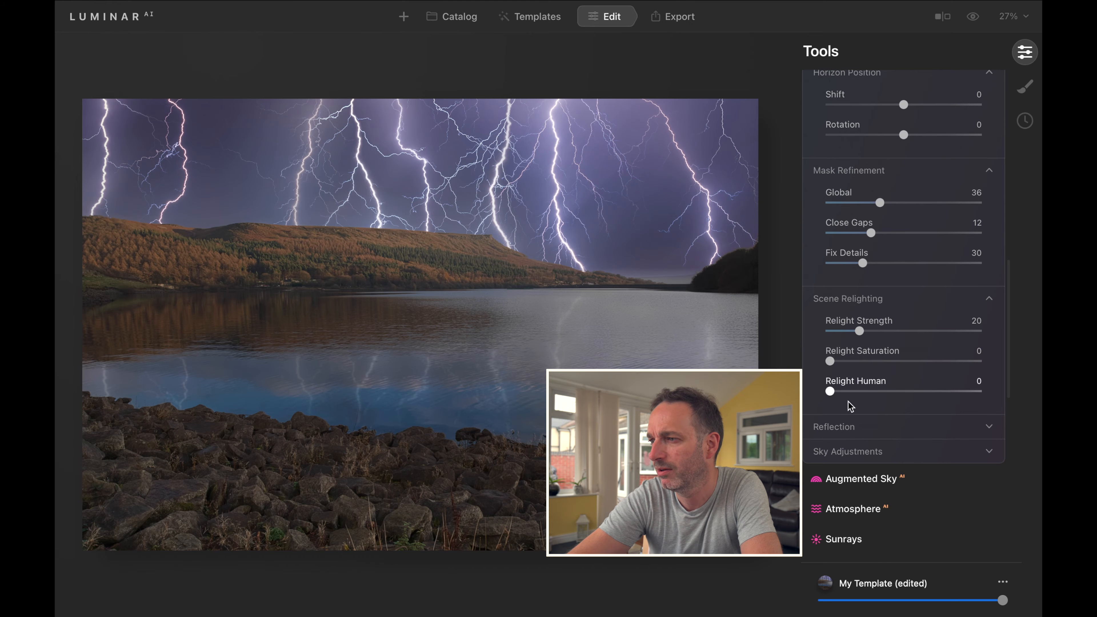
left_click(864, 430)
scroll(866, 432, "down", 3)
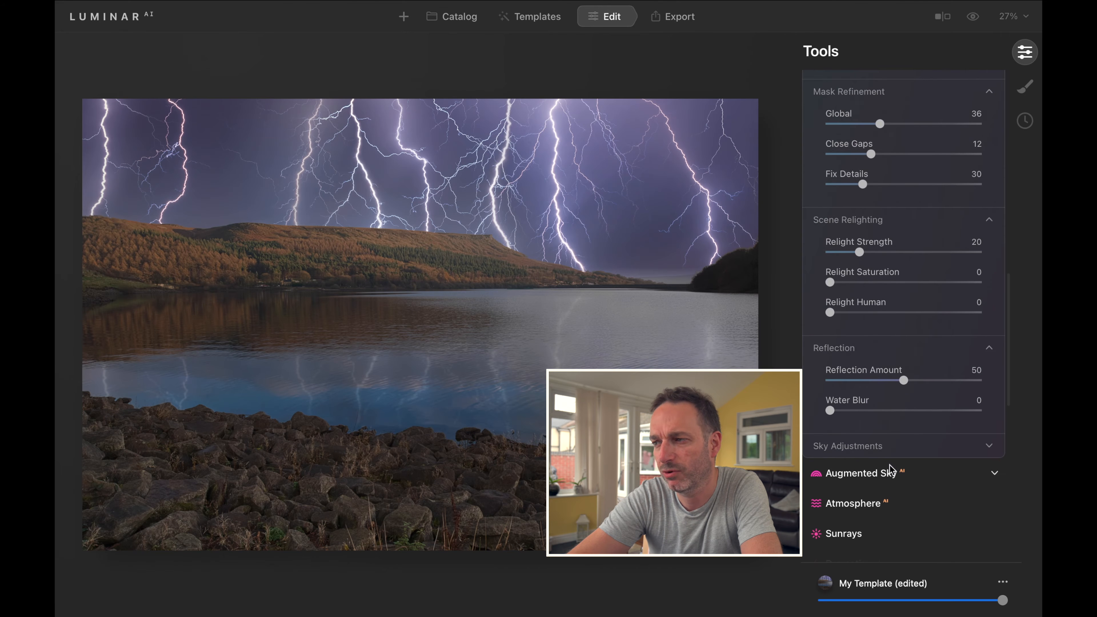
left_click_drag(901, 380, 985, 380)
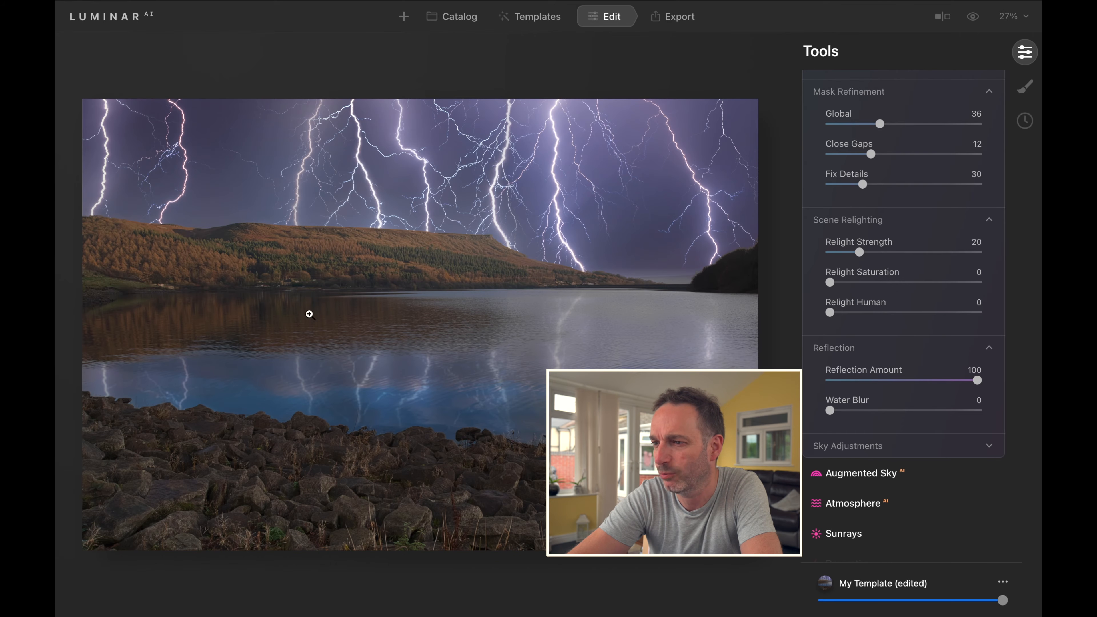
left_click_drag(826, 411, 858, 420)
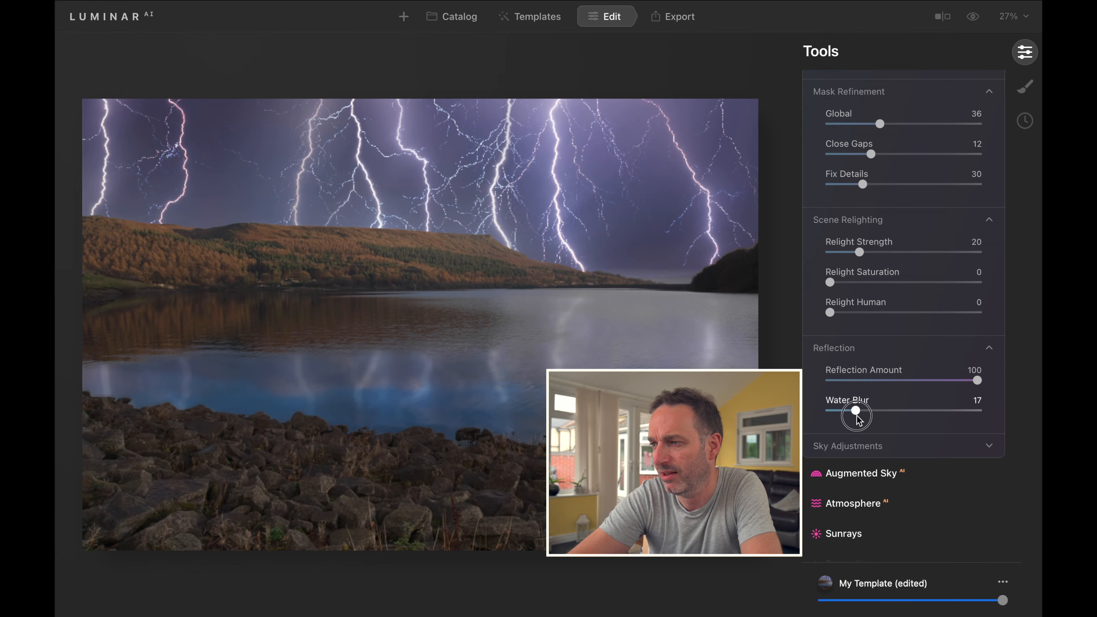
Show the Sky Adjustments settings of Sky AI and try out Atmospheric Haze, leaving it at 0.
left_click(989, 446)
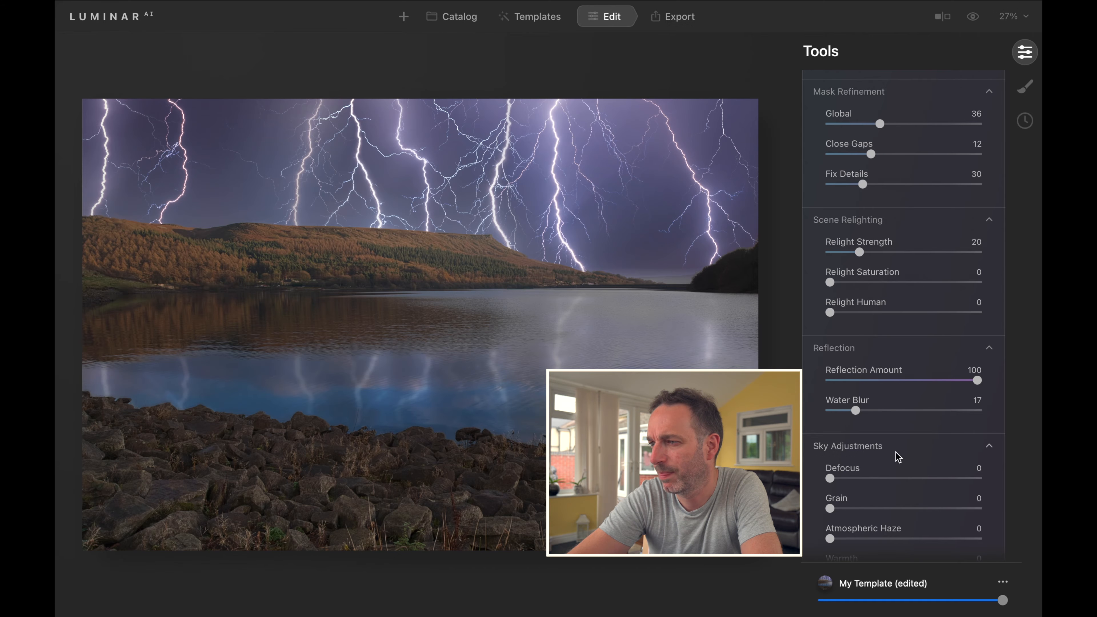
scroll(897, 457, "down", 3)
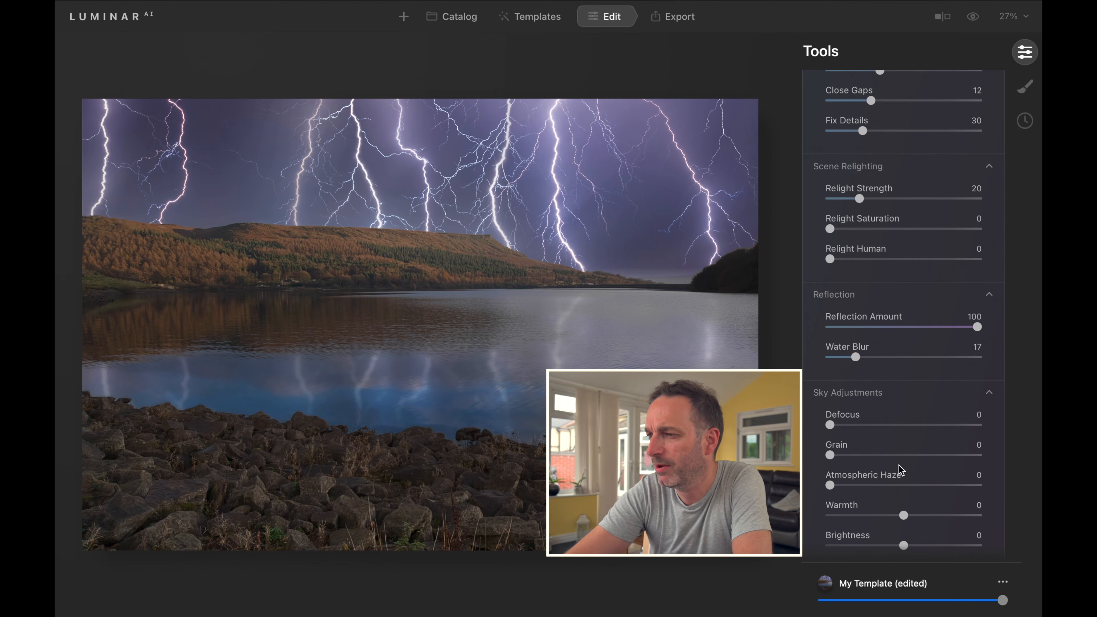
scroll(899, 473, "down", 1)
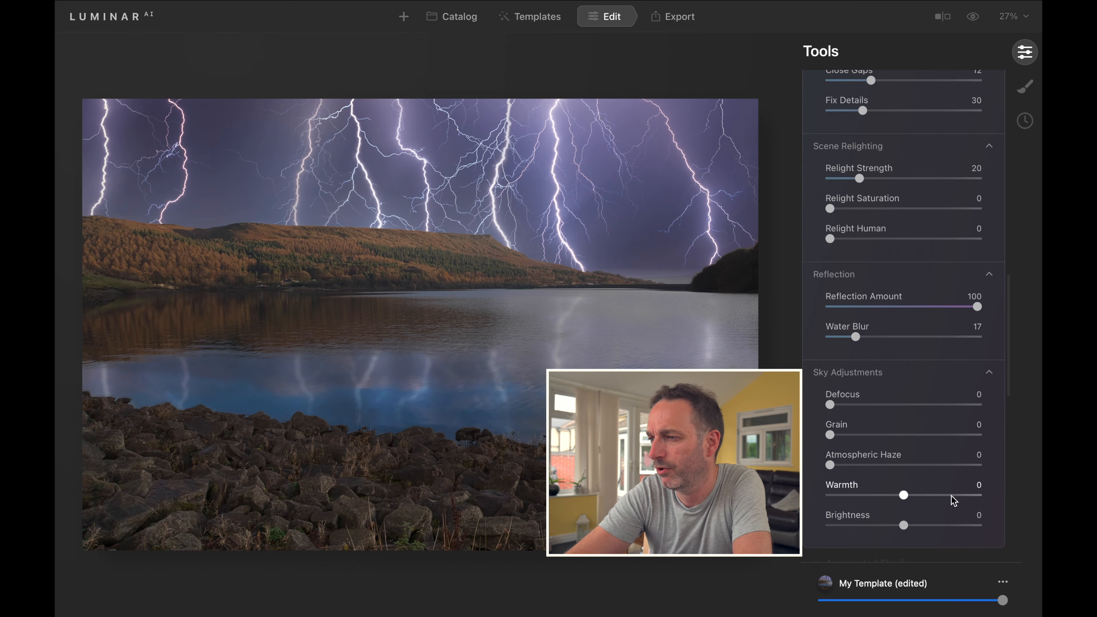
scroll(954, 501, "down", 3)
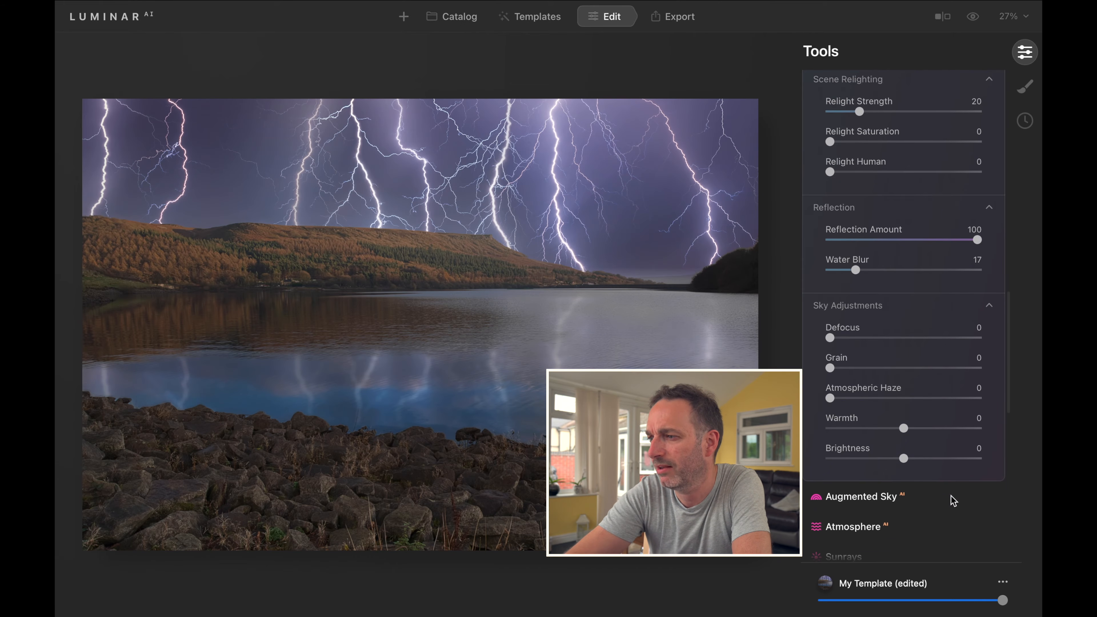
left_click_drag(832, 399, 808, 398)
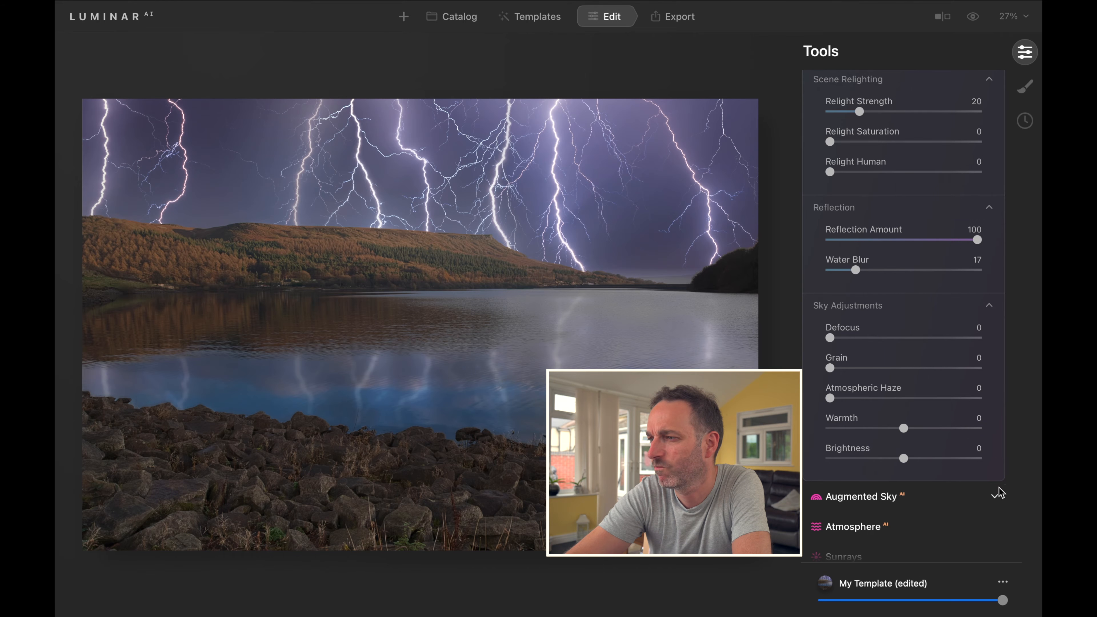
Paint a Sky AI mask over the lake water using the Paint Mask brush.
scroll(946, 350, "up", 3)
scroll(946, 353, "up", 5)
scroll(945, 356, "up", 4)
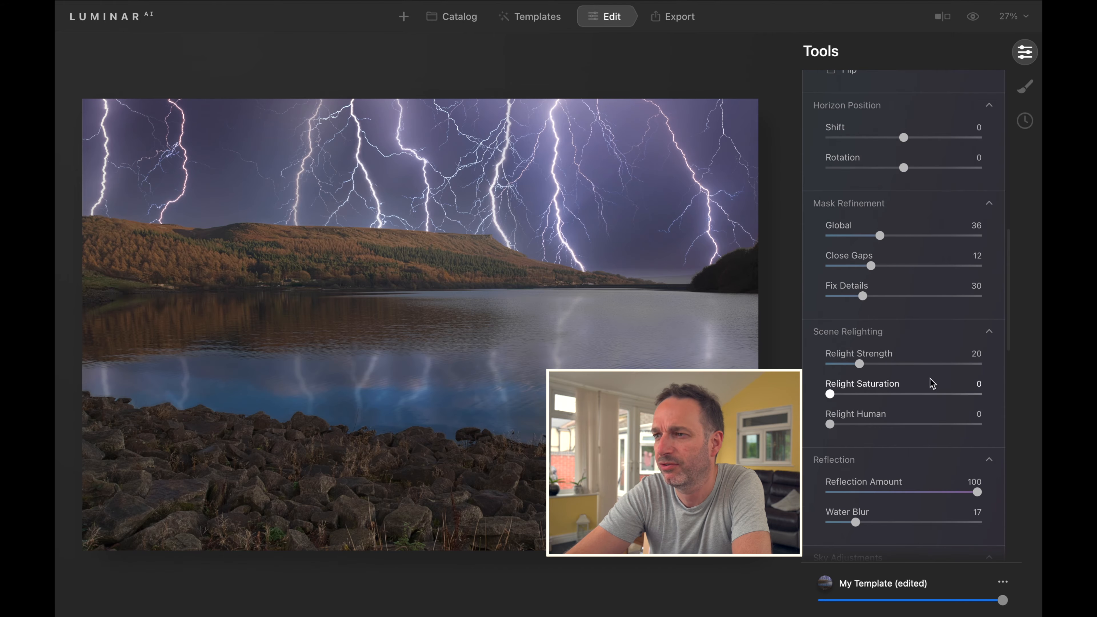
scroll(911, 368, "up", 7)
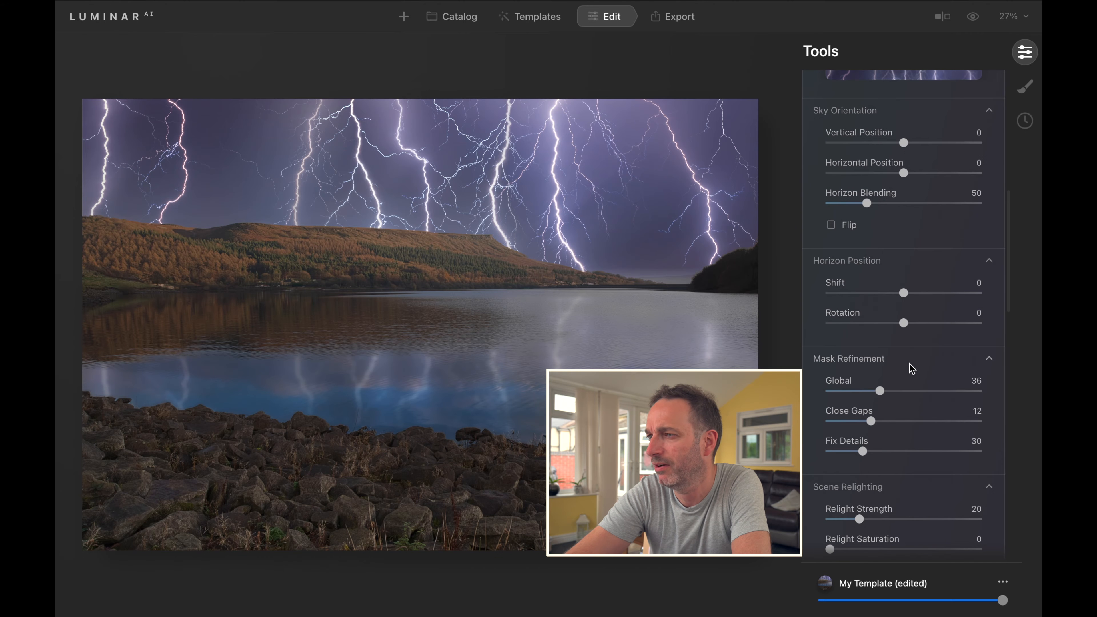
scroll(889, 232, "up", 5)
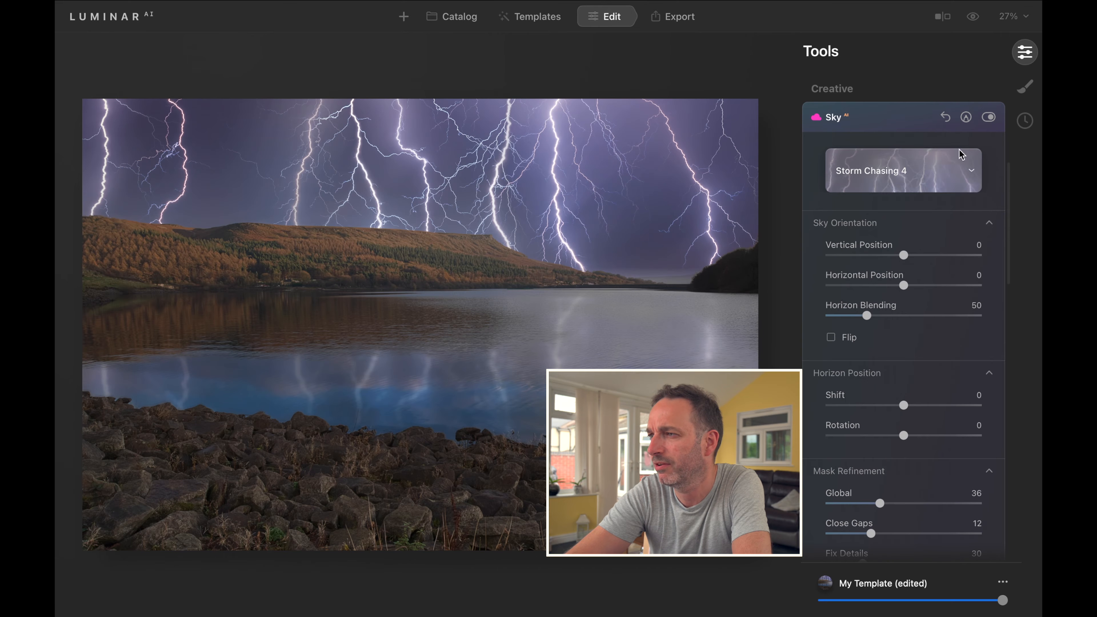
left_click(966, 117)
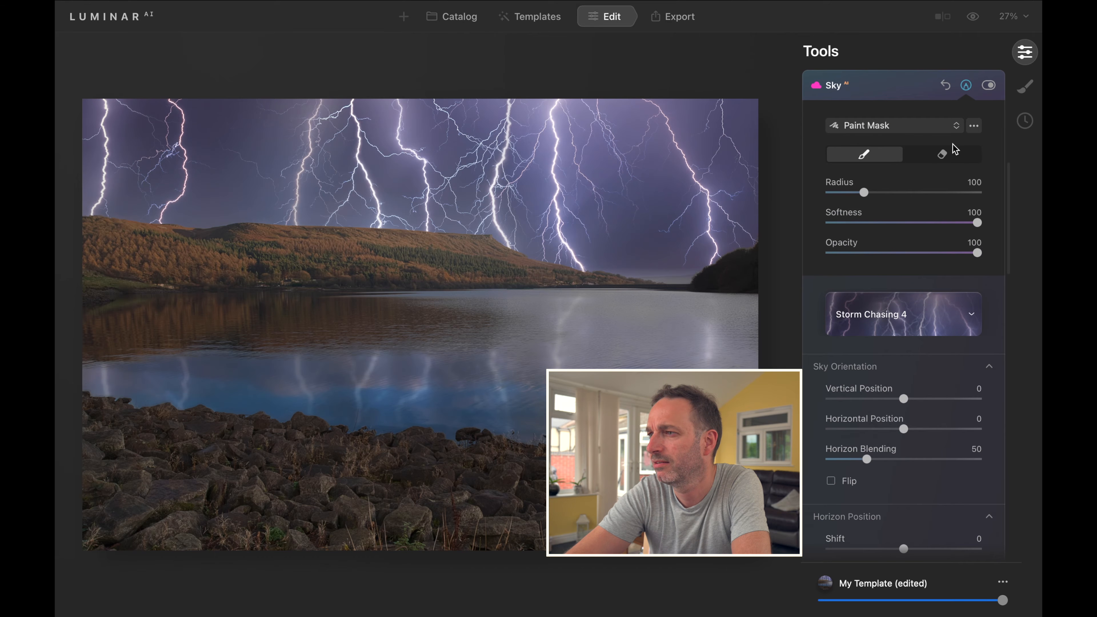
left_click(911, 127)
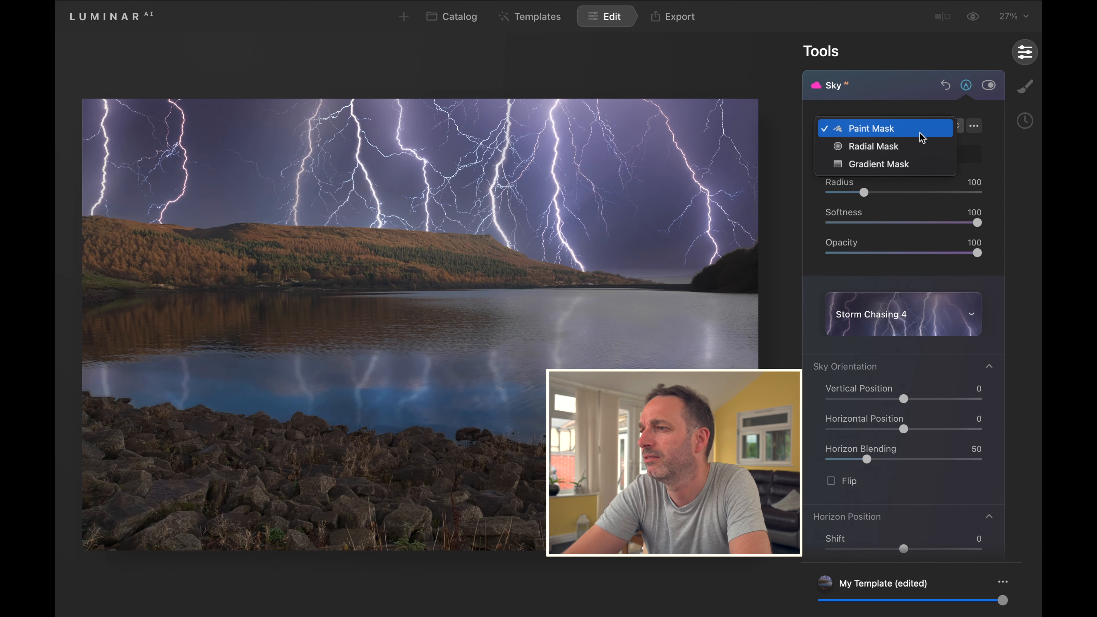
left_click(914, 132)
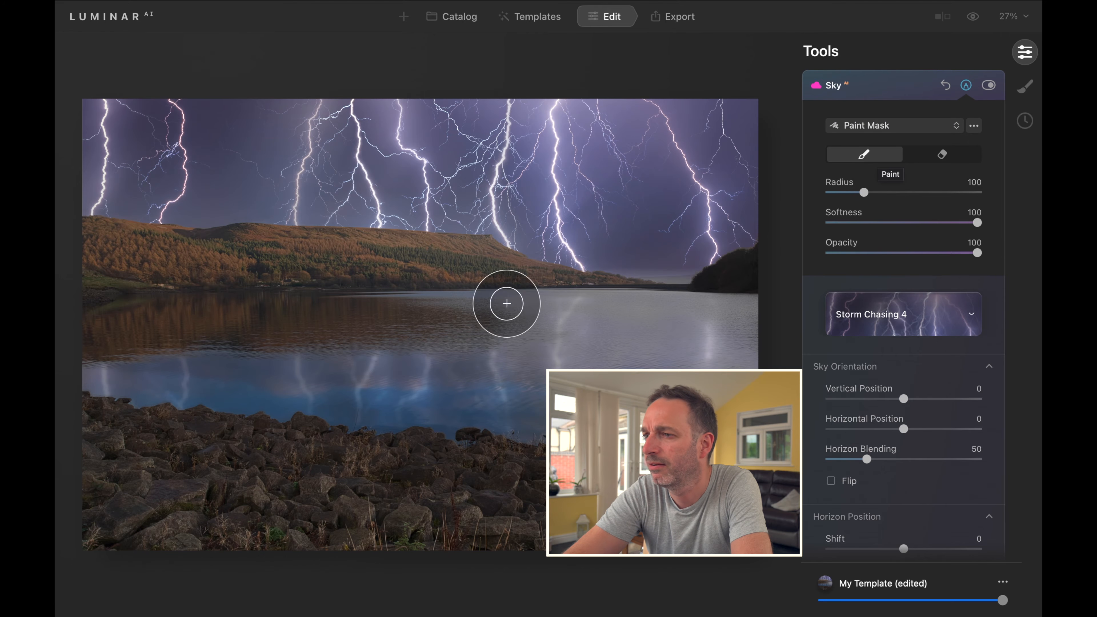
mouse_move(456, 327)
left_mouse_down()
mouse_move(528, 327)
mouse_move(167, 342)
mouse_move(269, 334)
mouse_move(239, 333)
mouse_move(137, 342)
mouse_move(130, 358)
mouse_move(106, 357)
mouse_move(476, 436)
mouse_move(578, 418)
mouse_move(596, 402)
mouse_move(415, 392)
mouse_move(747, 353)
mouse_move(432, 347)
mouse_move(758, 345)
mouse_move(688, 334)
mouse_move(479, 339)
left_mouse_up()
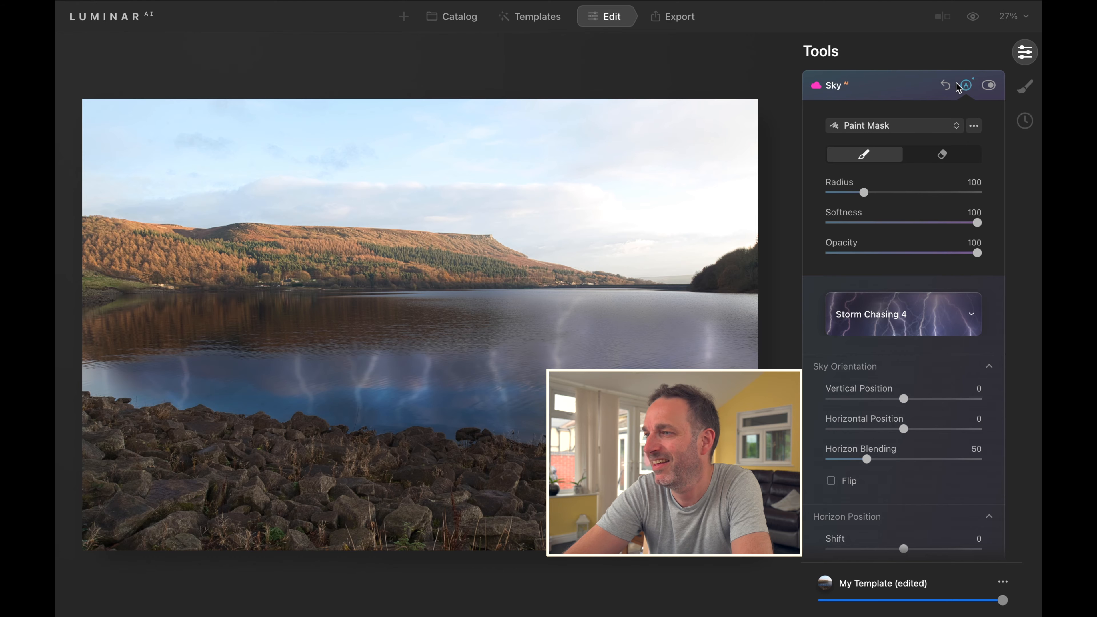
Undo the Sky AI edits and reapply the Storm Chasing 4 sky from the Stormy Lightning collection.
key("super+z")
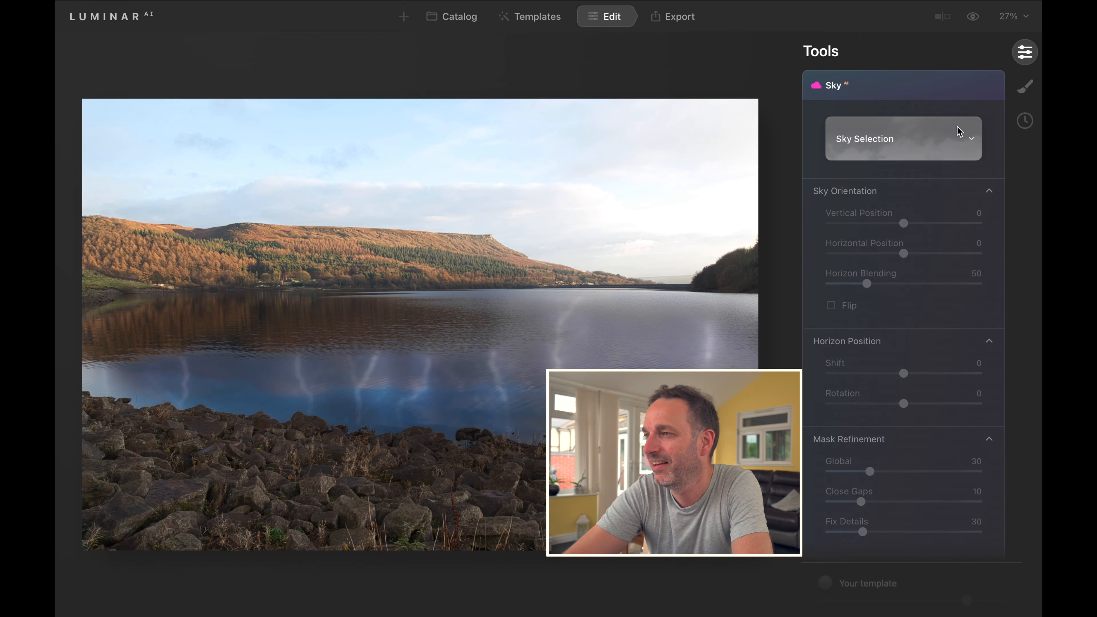
left_click(962, 141)
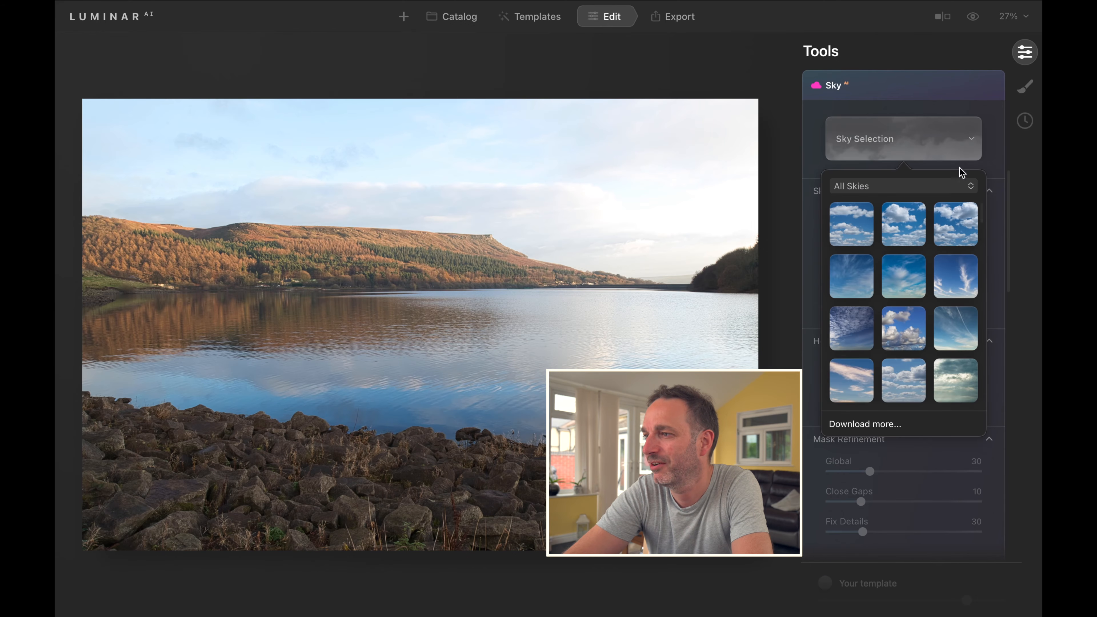
left_click(904, 186)
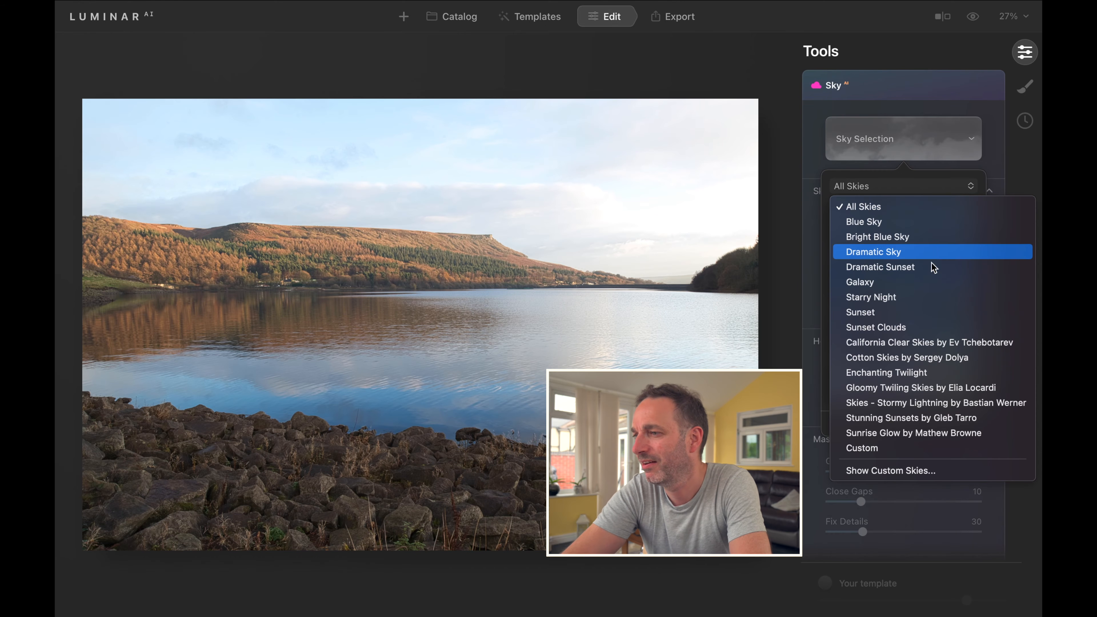
left_click(923, 404)
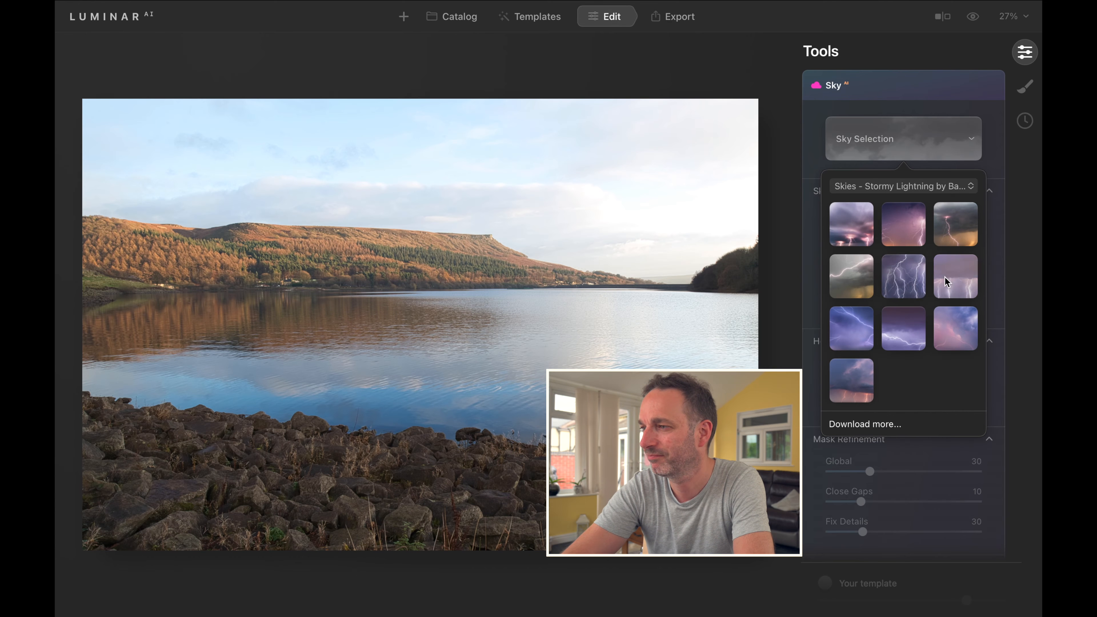
left_click(922, 284)
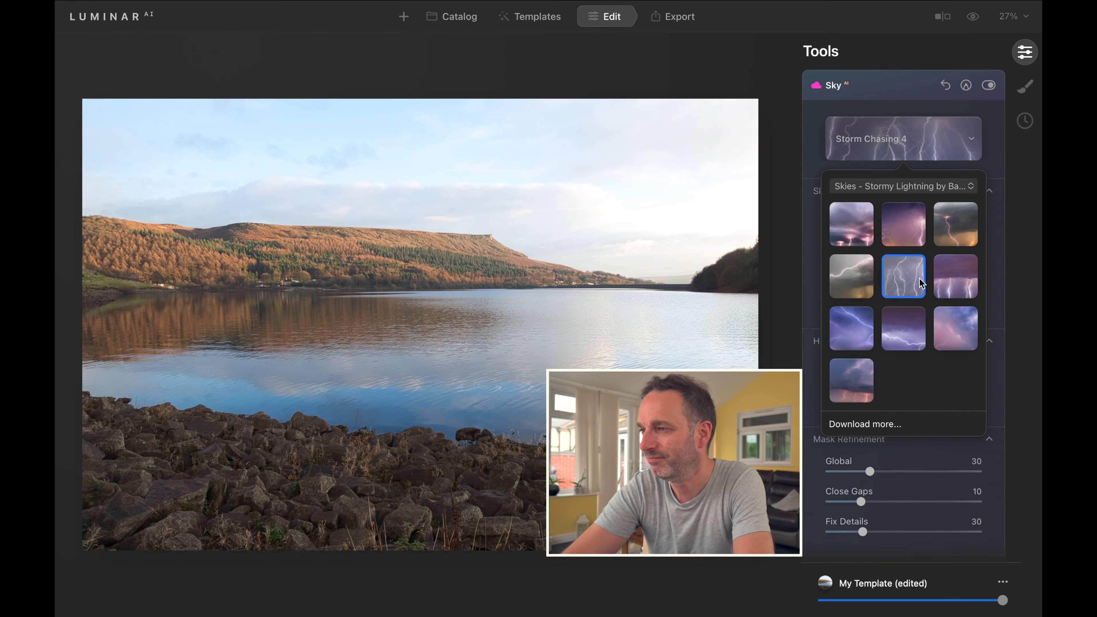
left_click(977, 150)
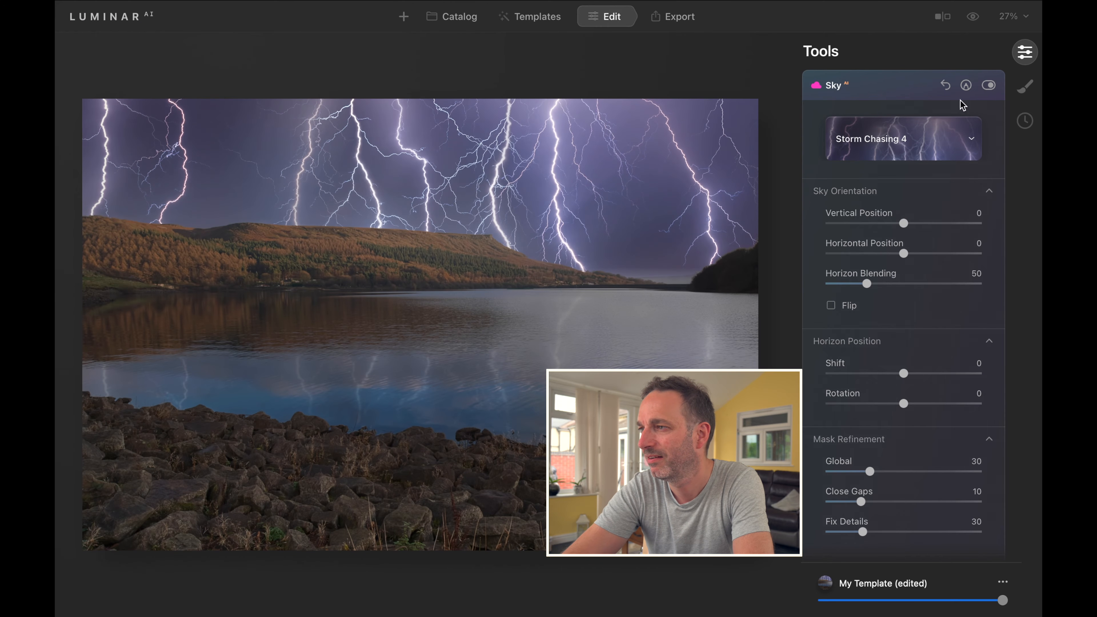
Show the Sky AI mask options and paint a mask across the sky with the Paint Mask brush.
left_click(966, 86)
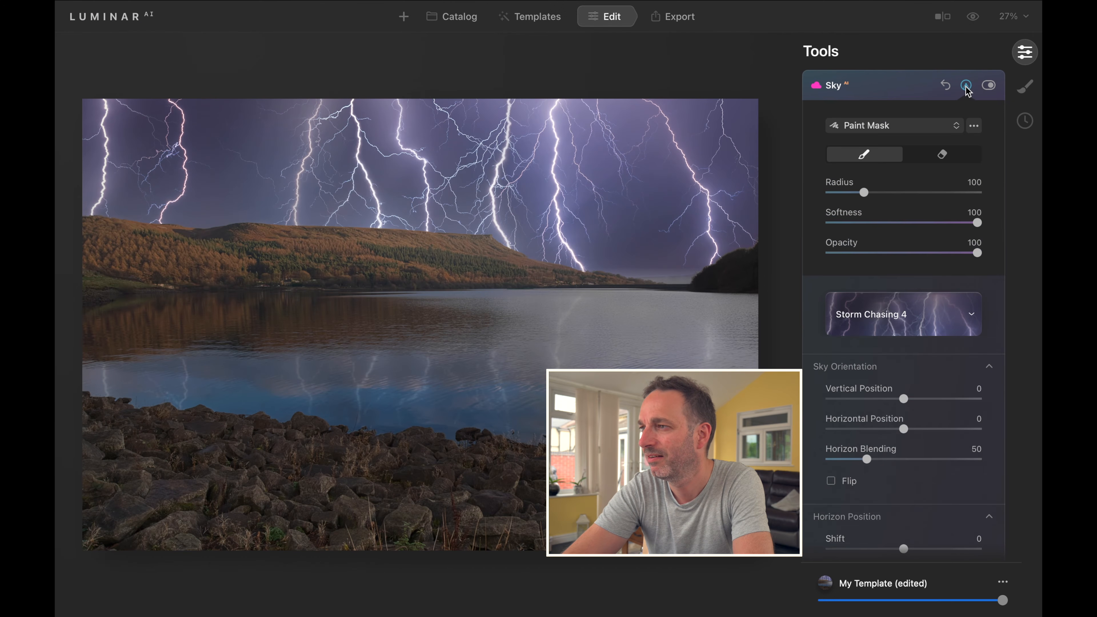
left_click(960, 128)
left_click(960, 128)
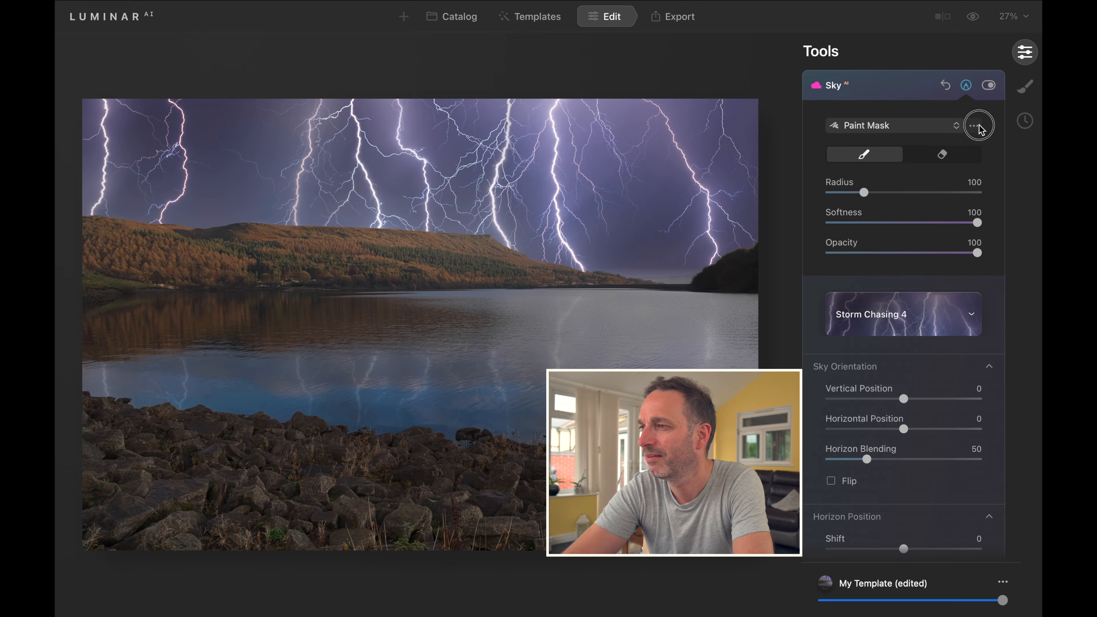
left_click(976, 125)
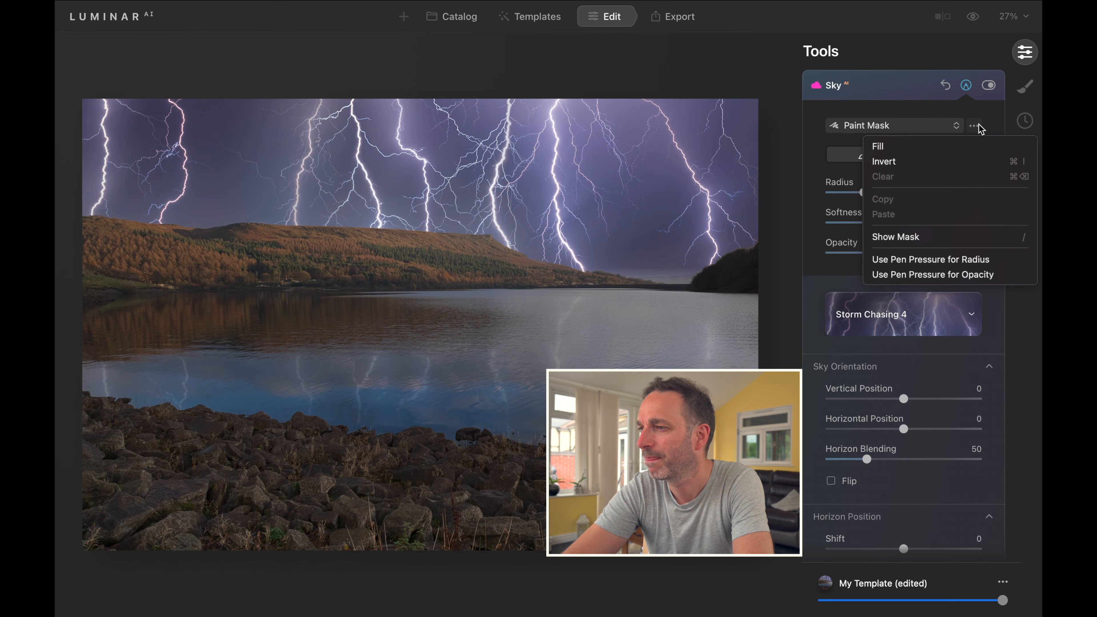
left_click(979, 124)
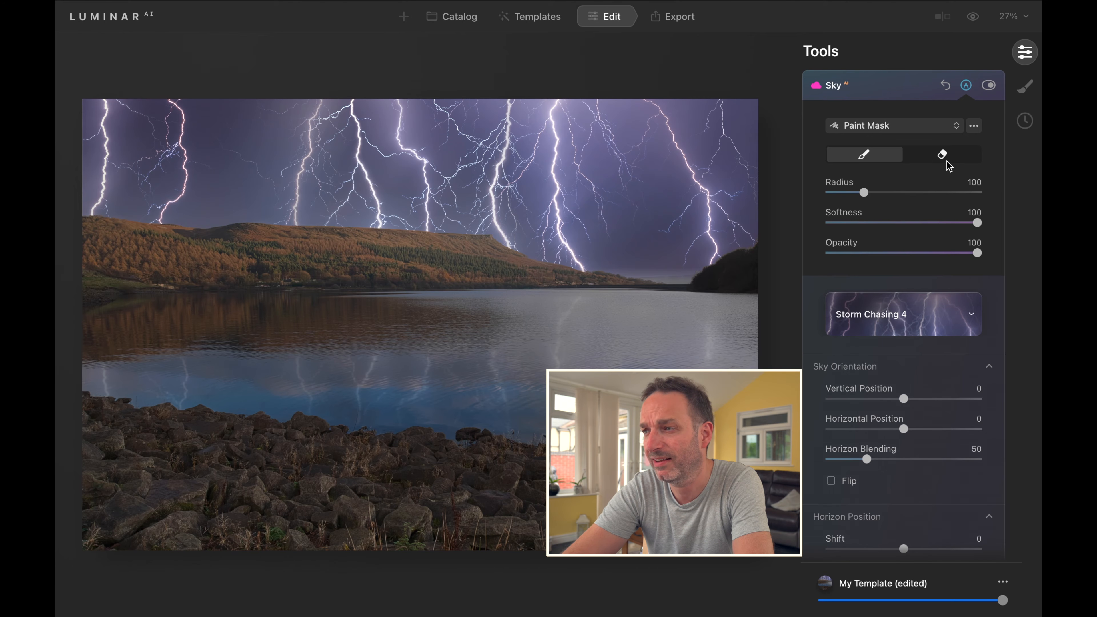
mouse_move(686, 152)
left_mouse_down()
mouse_move(653, 159)
mouse_move(146, 140)
mouse_move(88, 122)
mouse_move(743, 123)
mouse_move(744, 162)
mouse_move(719, 221)
mouse_move(745, 210)
mouse_move(673, 255)
mouse_move(472, 198)
mouse_move(114, 184)
mouse_move(97, 178)
mouse_move(101, 117)
mouse_move(95, 168)
mouse_move(114, 189)
mouse_move(289, 179)
mouse_move(685, 193)
mouse_move(716, 148)
mouse_move(685, 211)
mouse_move(729, 222)
mouse_move(772, 152)
mouse_move(759, 98)
left_mouse_up()
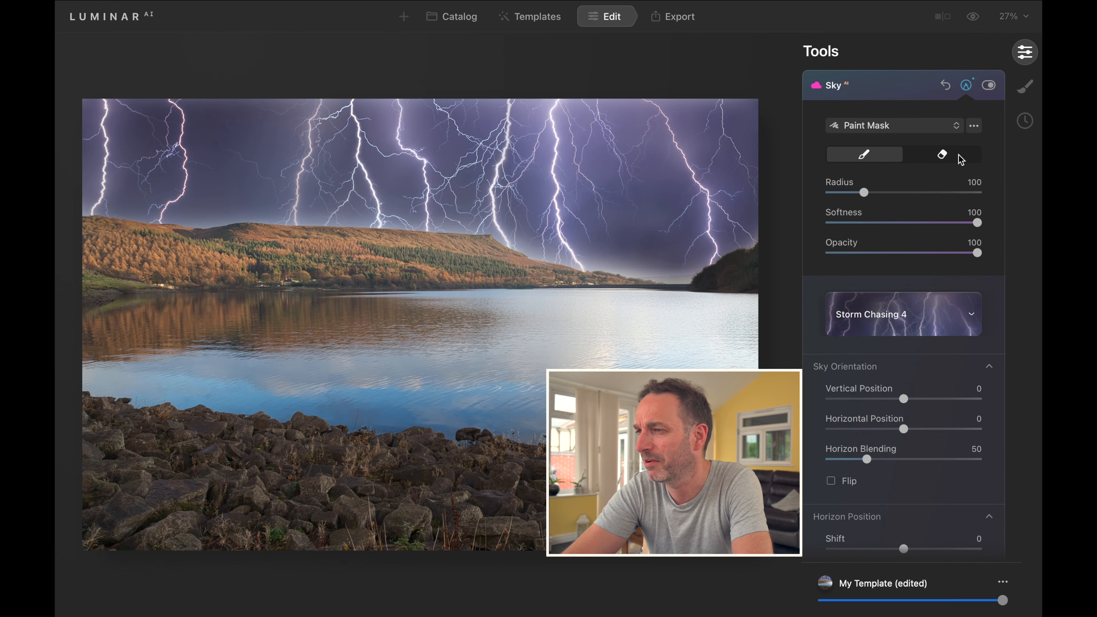
Extend the painted Sky AI mask over the lake water using the Paint Mask brush.
left_click(953, 125)
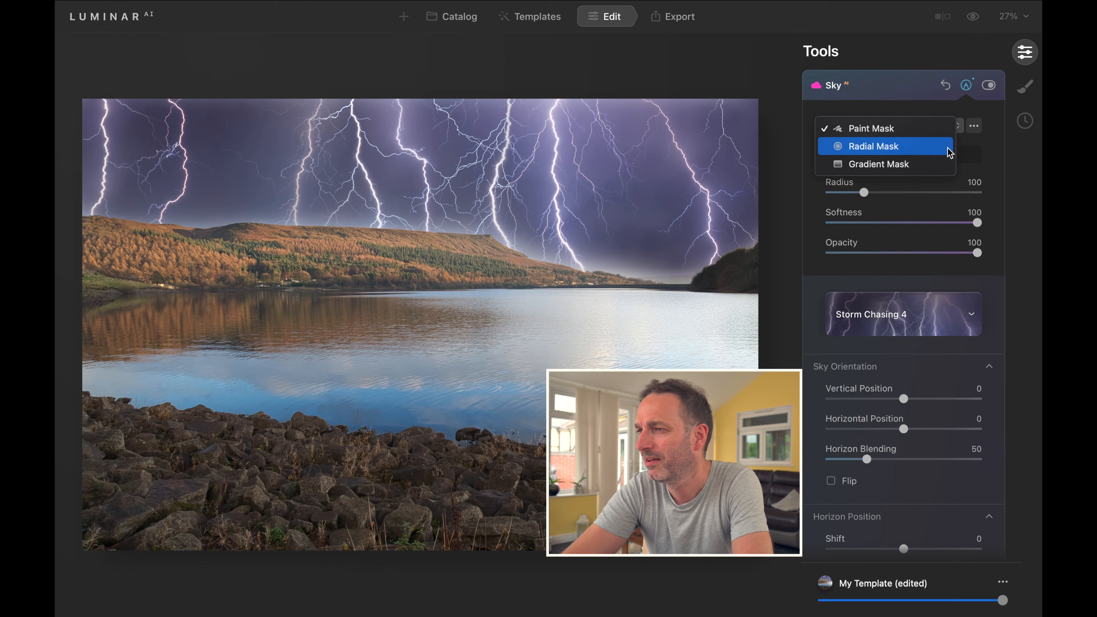
left_click(977, 144)
left_click(974, 125)
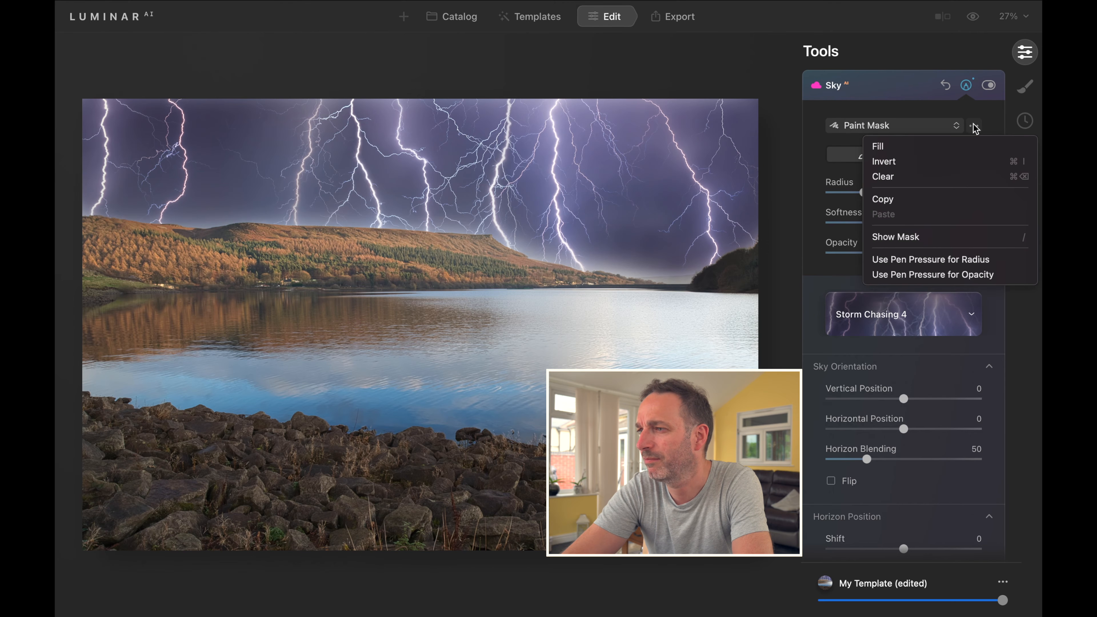
left_click(974, 125)
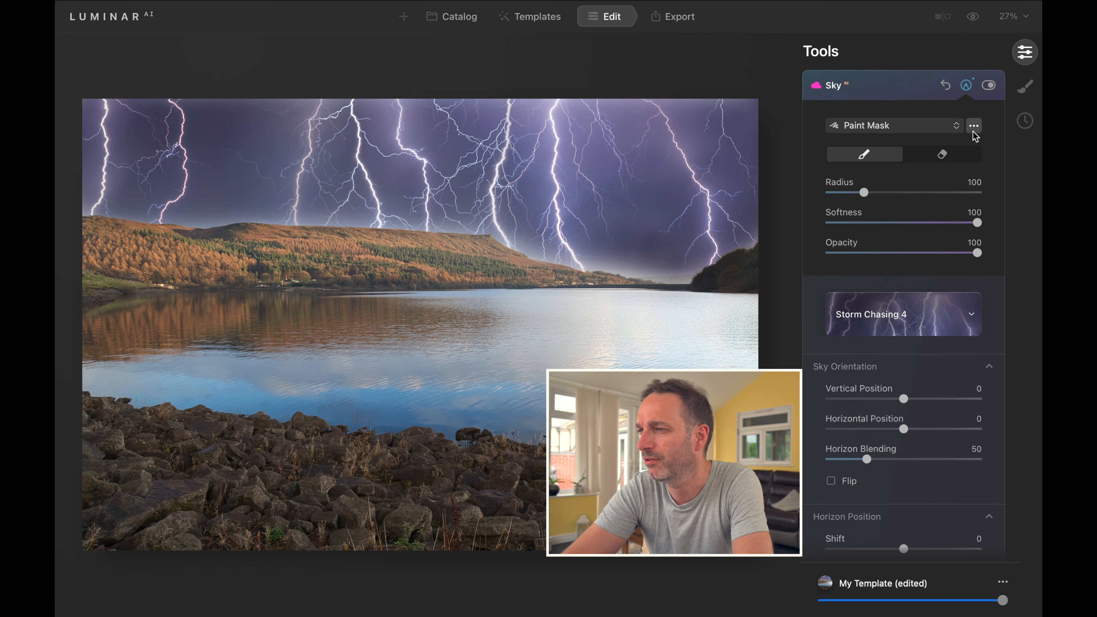
scroll(930, 322, "down", 1)
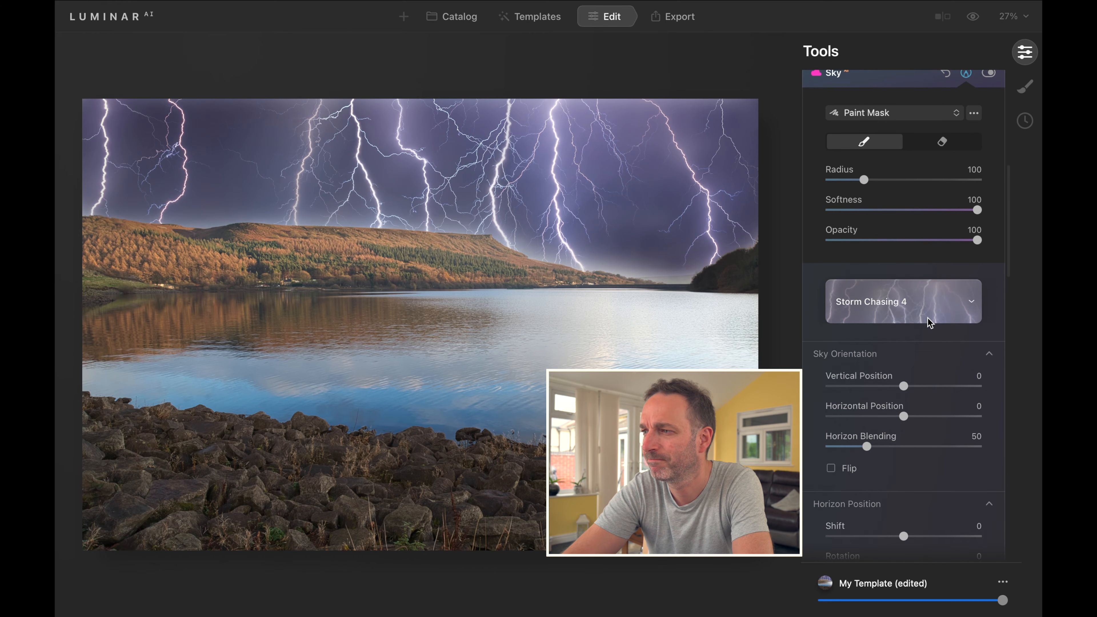
mouse_move(404, 333)
left_mouse_down()
mouse_move(358, 323)
mouse_move(243, 330)
mouse_move(255, 326)
mouse_move(103, 344)
mouse_move(269, 372)
mouse_move(117, 358)
mouse_move(446, 367)
mouse_move(464, 372)
mouse_move(397, 383)
mouse_move(769, 418)
mouse_move(428, 349)
mouse_move(637, 330)
mouse_move(544, 331)
mouse_move(745, 328)
mouse_move(750, 366)
left_mouse_up()
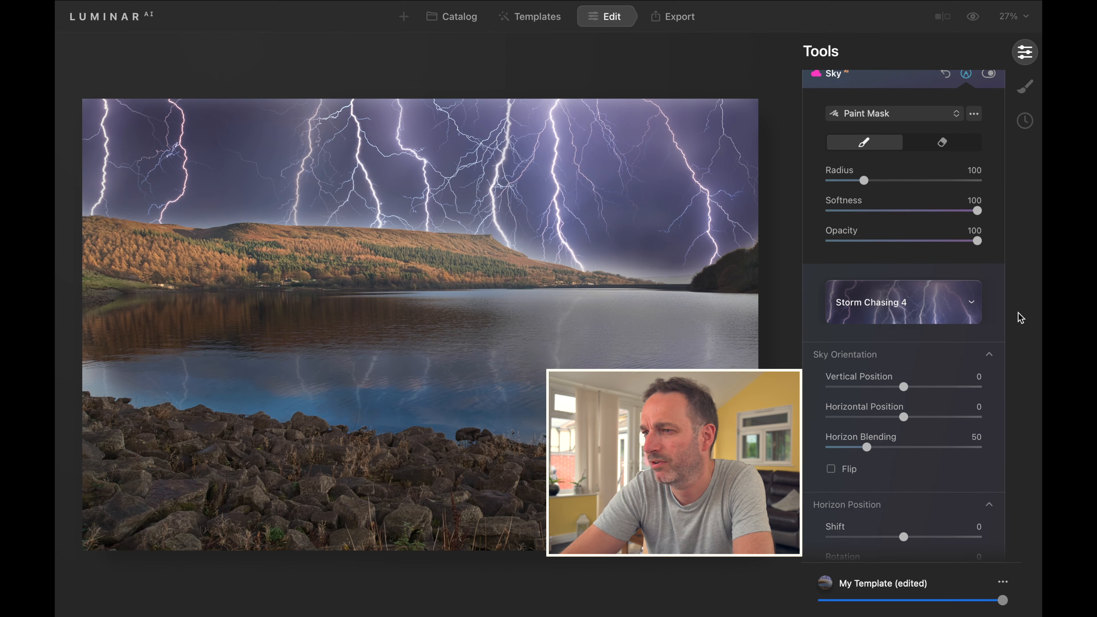
Try the Galaxy 2 sky from the Galaxy collection on the masked lake photo.
left_click(972, 302)
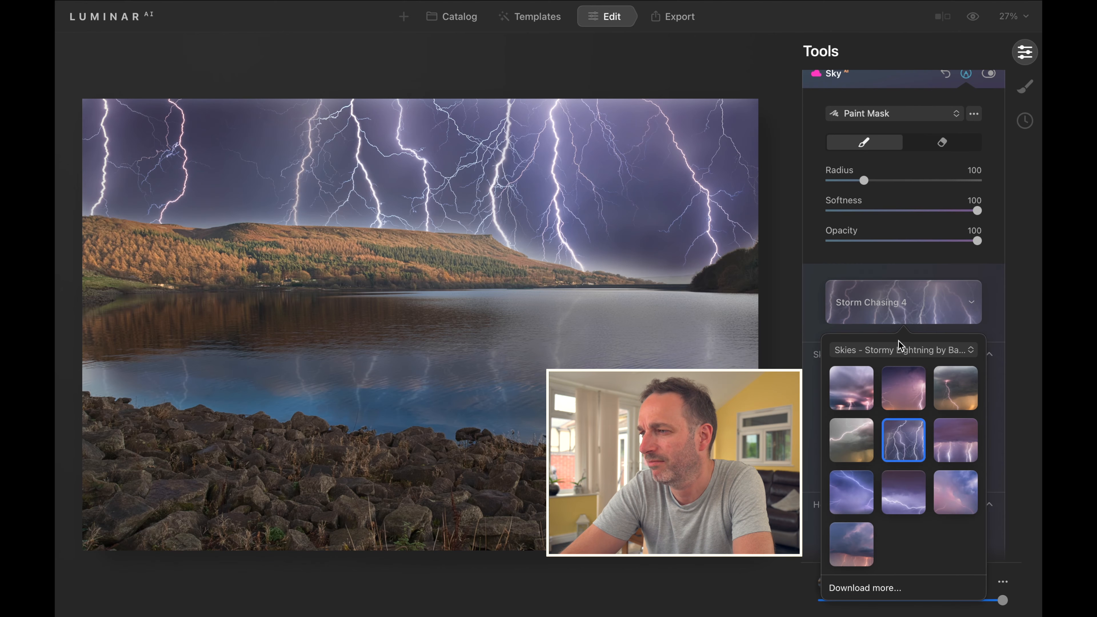
left_click(906, 353)
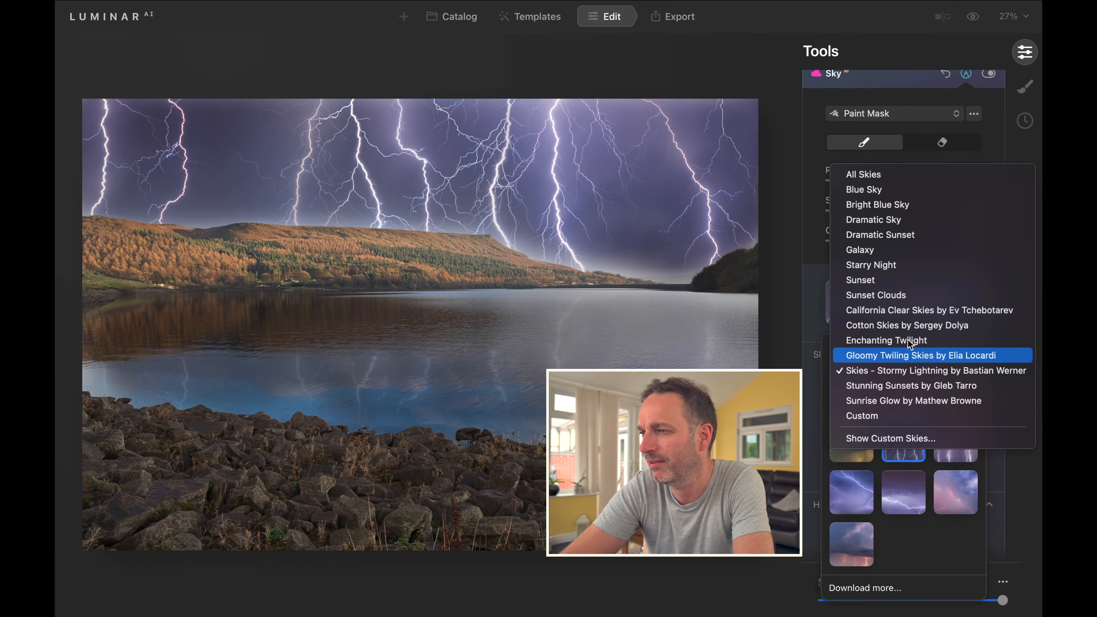
left_click(886, 251)
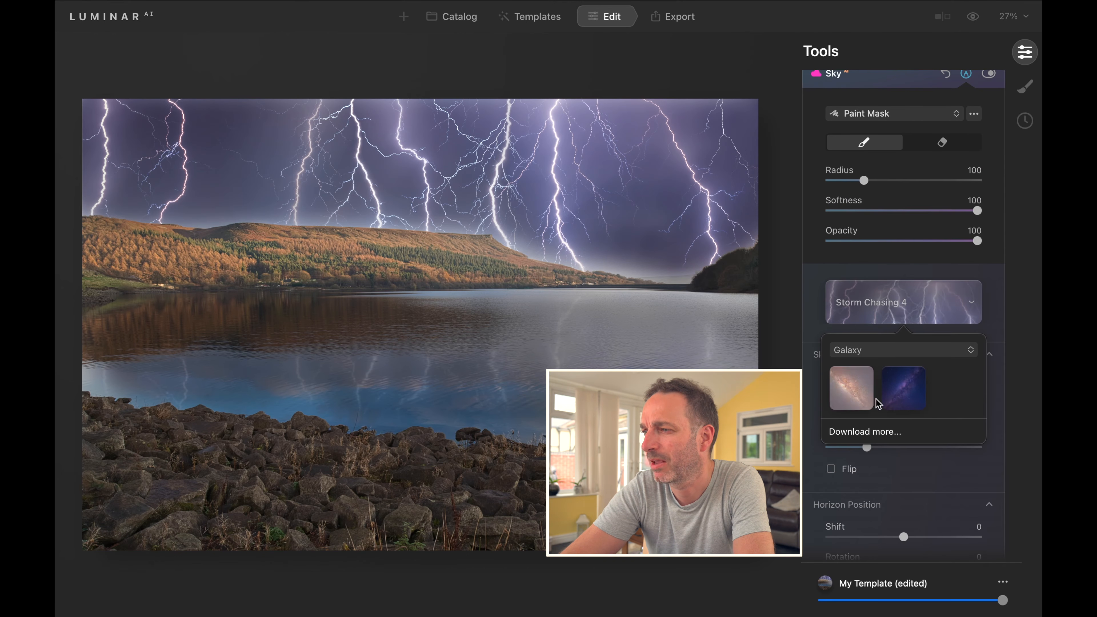
left_click(890, 395)
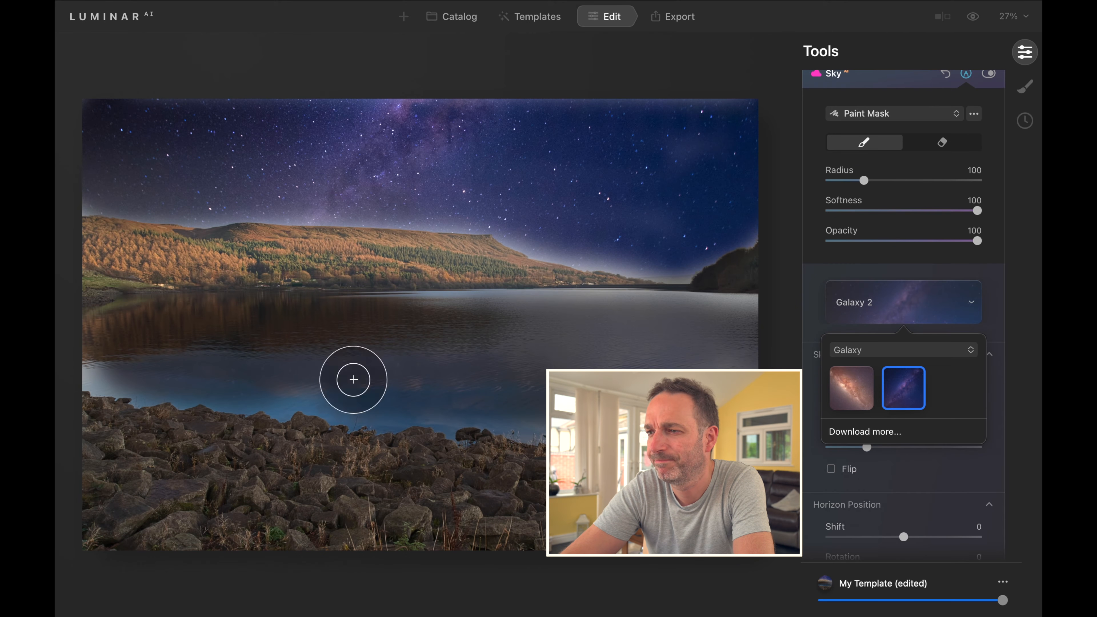
Replace the sky with Blue Sky 2 from the Blue Sky collection.
left_click(910, 355)
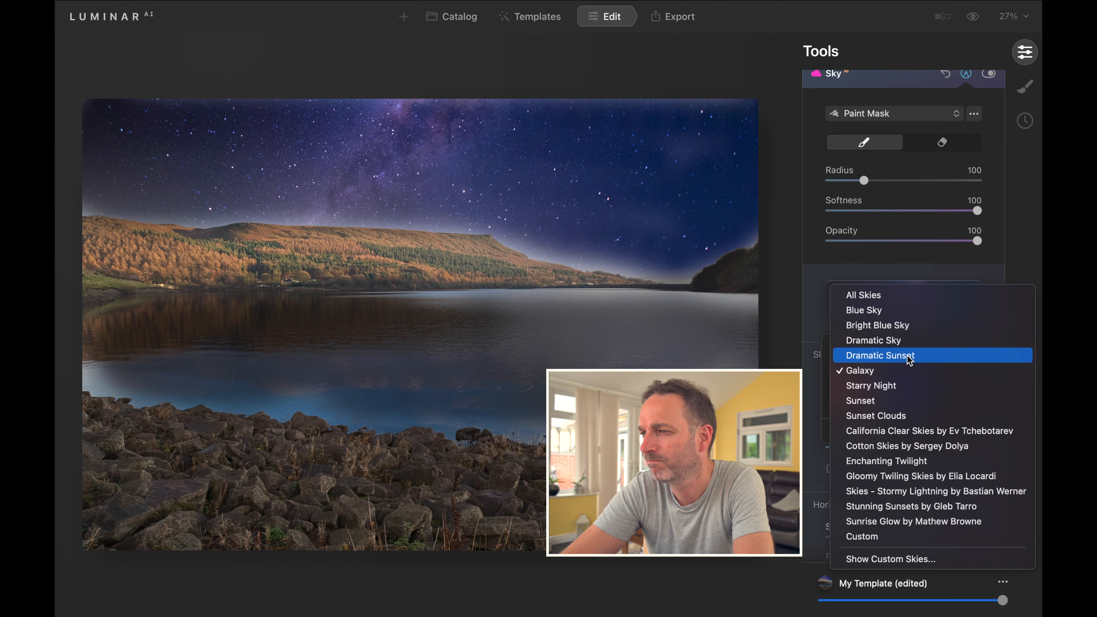
left_click(910, 312)
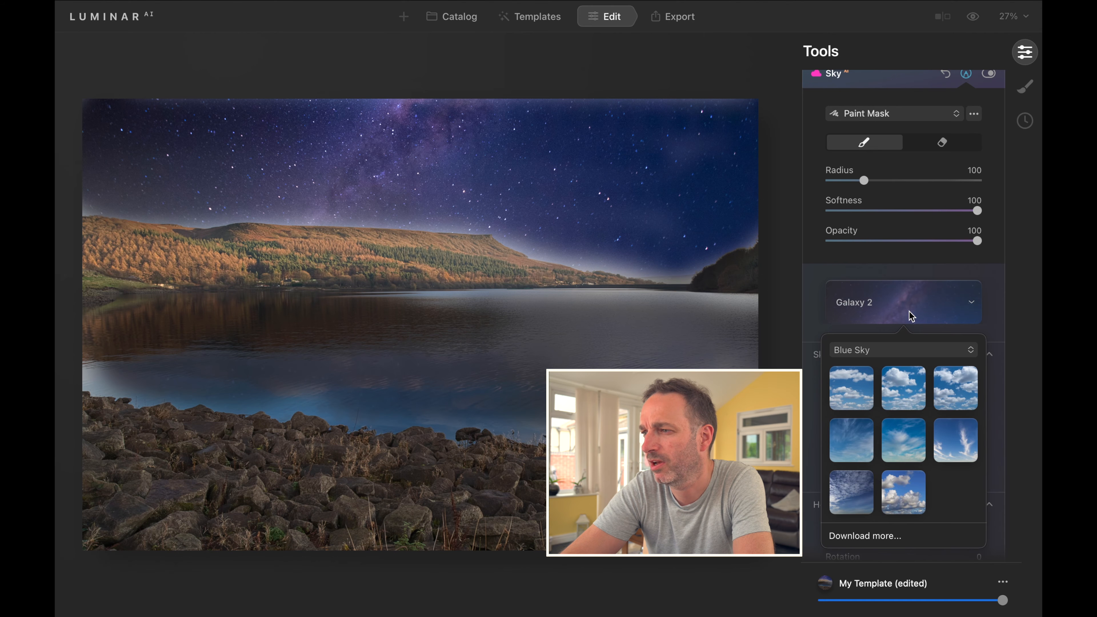
left_click(908, 388)
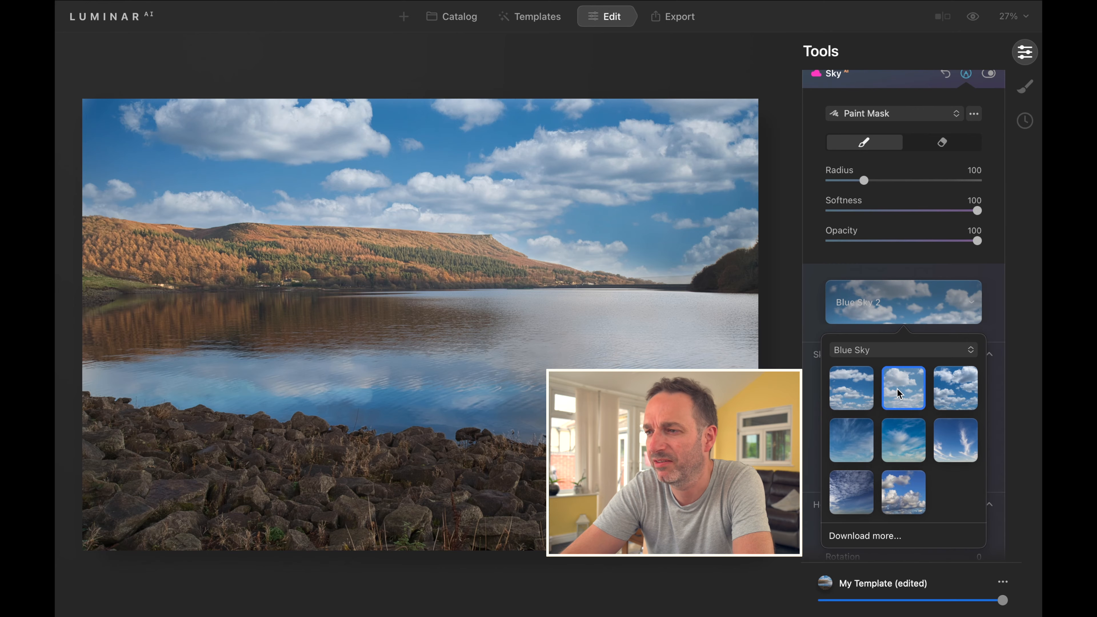
Return to the catalog and browse the photos in the 2016-12-02 Peak District - Hope Valley folder.
left_click(453, 19)
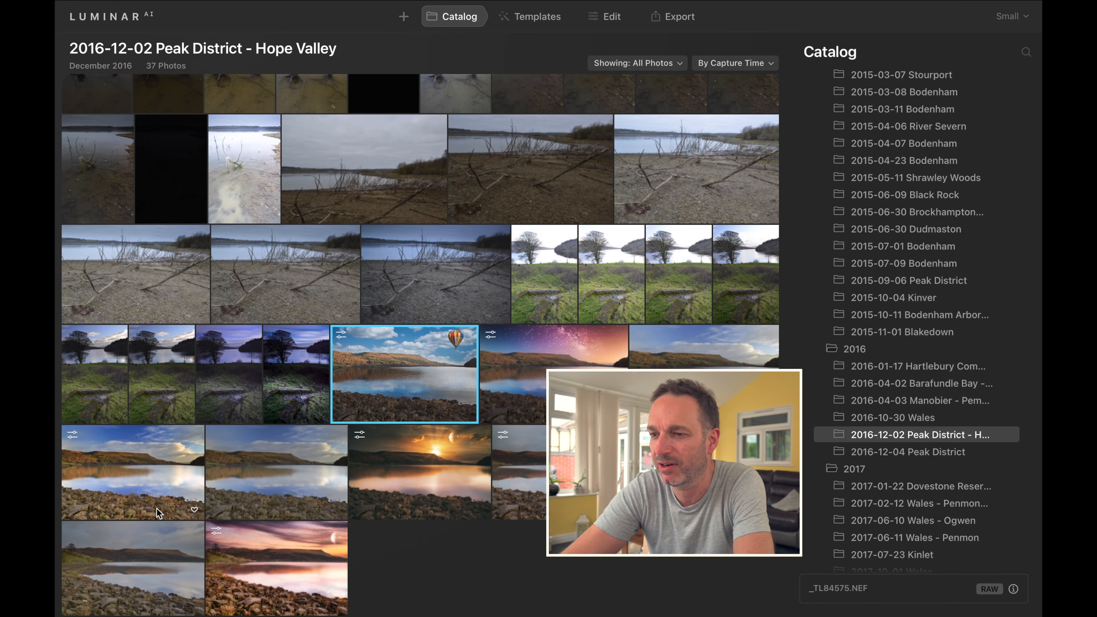
scroll(286, 431, "up", 2)
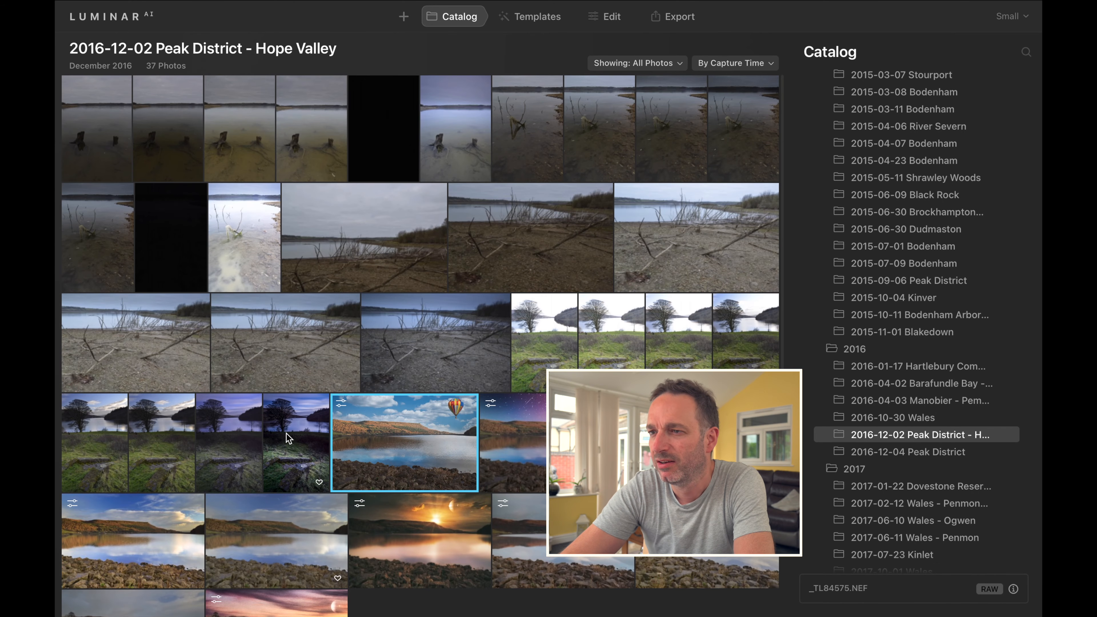
scroll(912, 384, "up", 6)
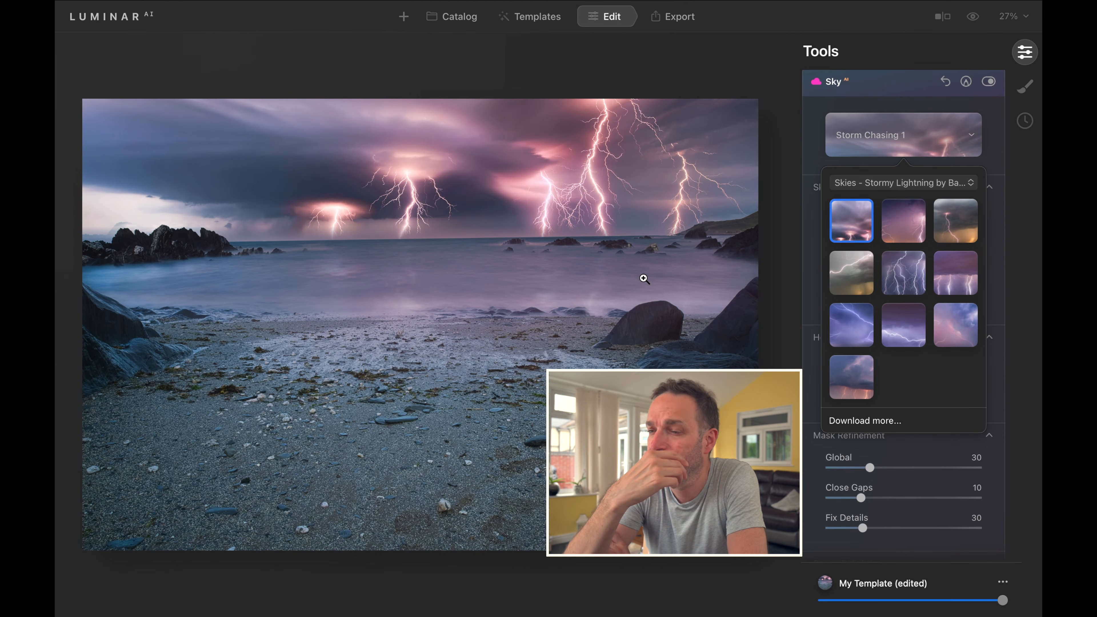
Examine the beach photo with the Storm Chasing 1 sky up close, checking the water reflections, horizon and rocks.
scroll(647, 279, "up", 2)
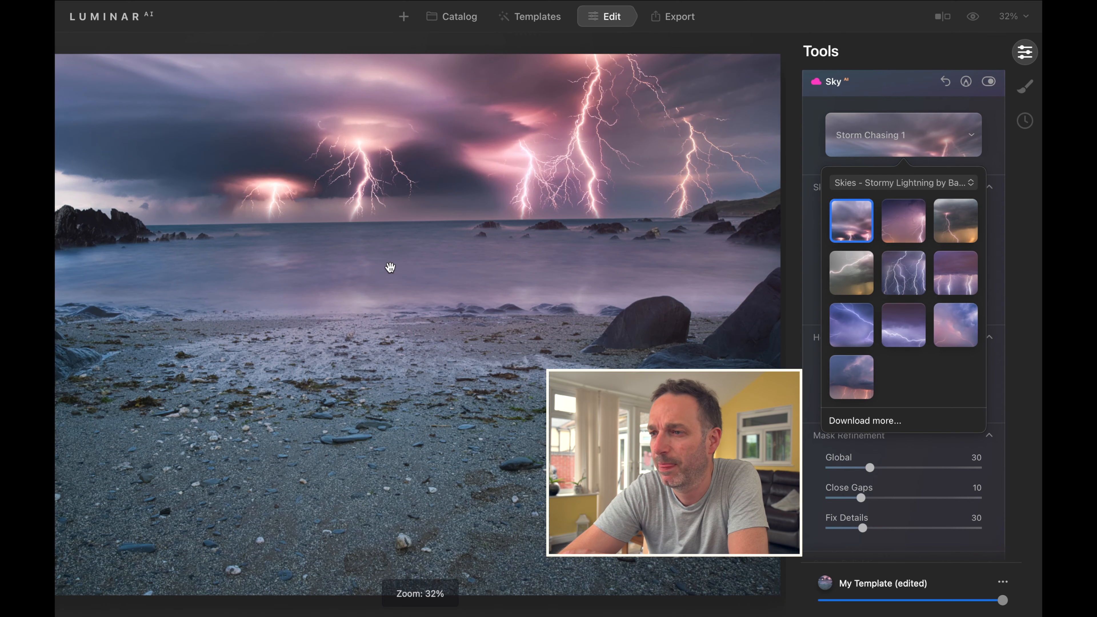
left_click_drag(451, 248, 564, 298)
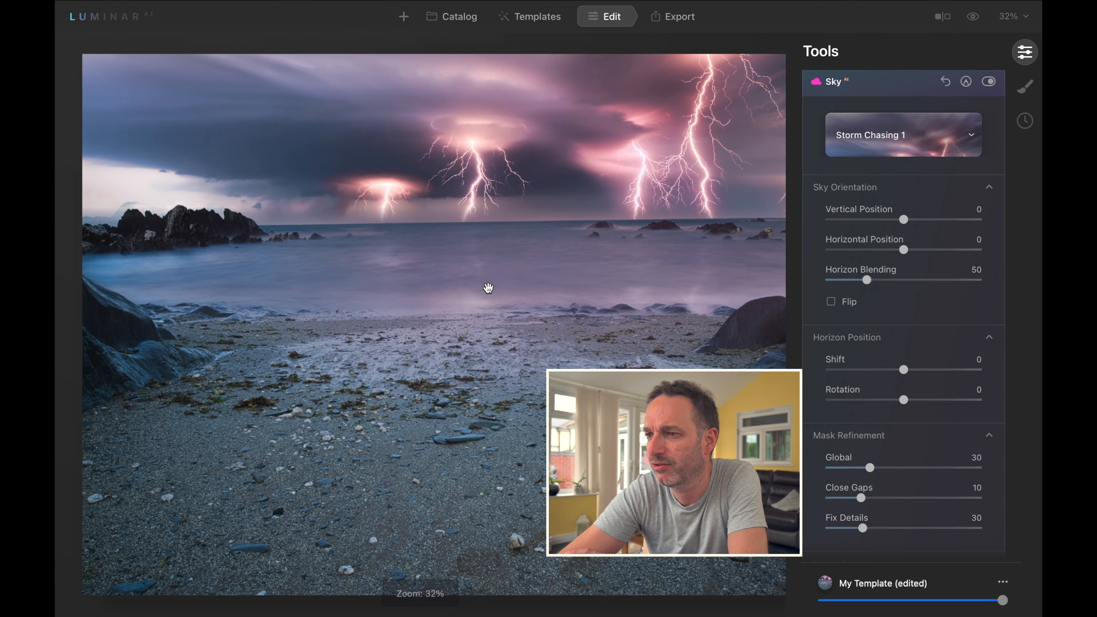
scroll(488, 289, "down", 2)
scroll(486, 285, "up", 1)
scroll(490, 289, "up", 10)
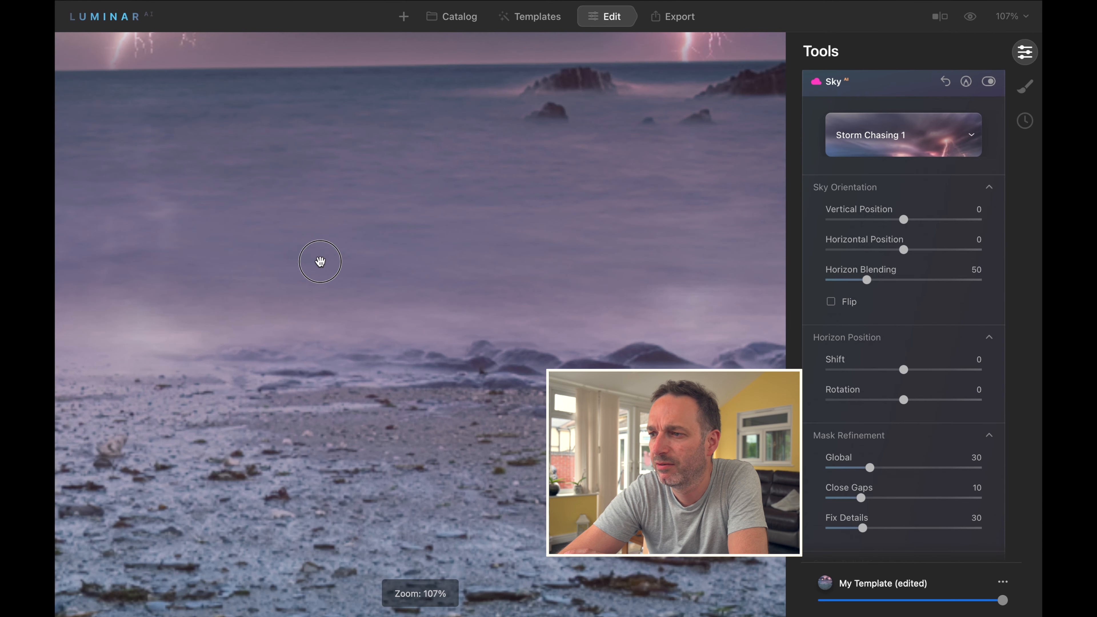
left_click_drag(320, 262, 530, 343)
scroll(525, 341, "down", 2)
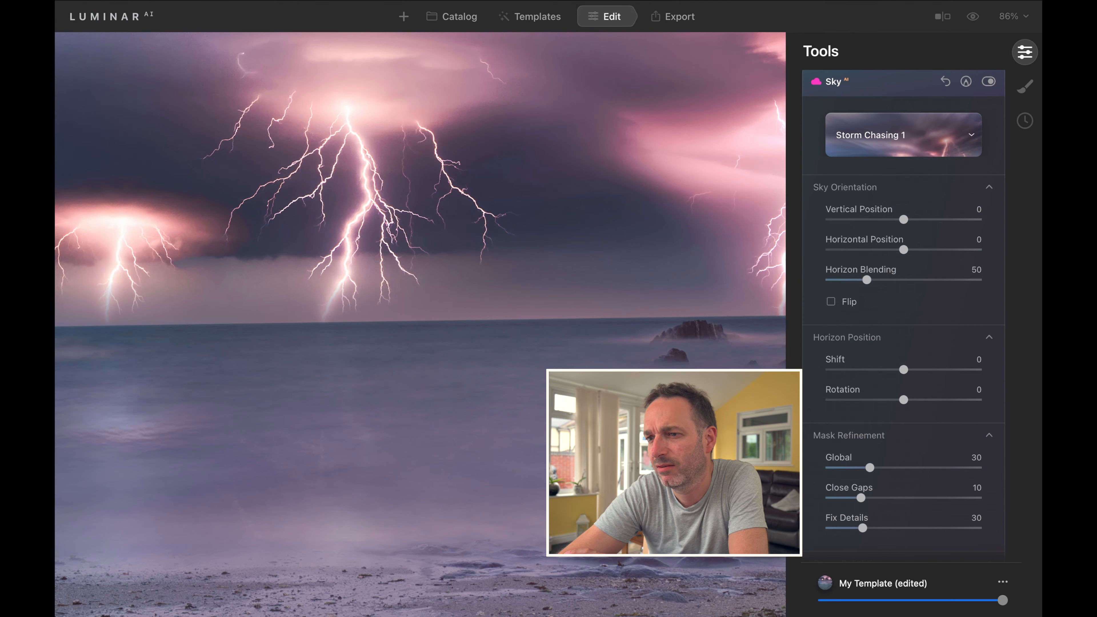
left_click_drag(673, 445, 325, 418)
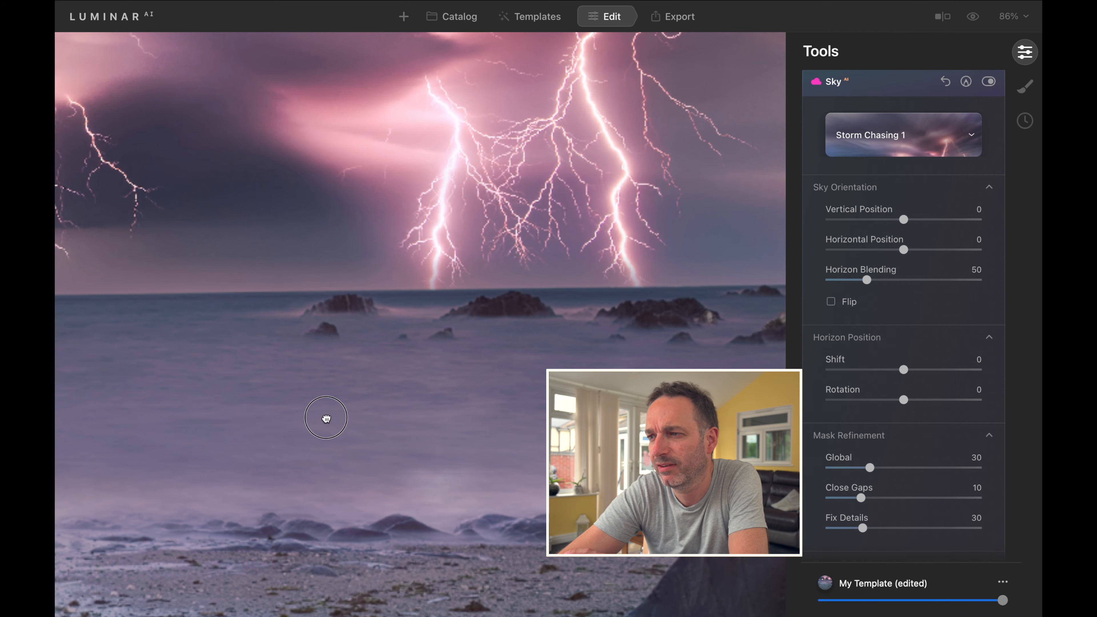
scroll(387, 314, "up", 10)
scroll(389, 325, "down", 15)
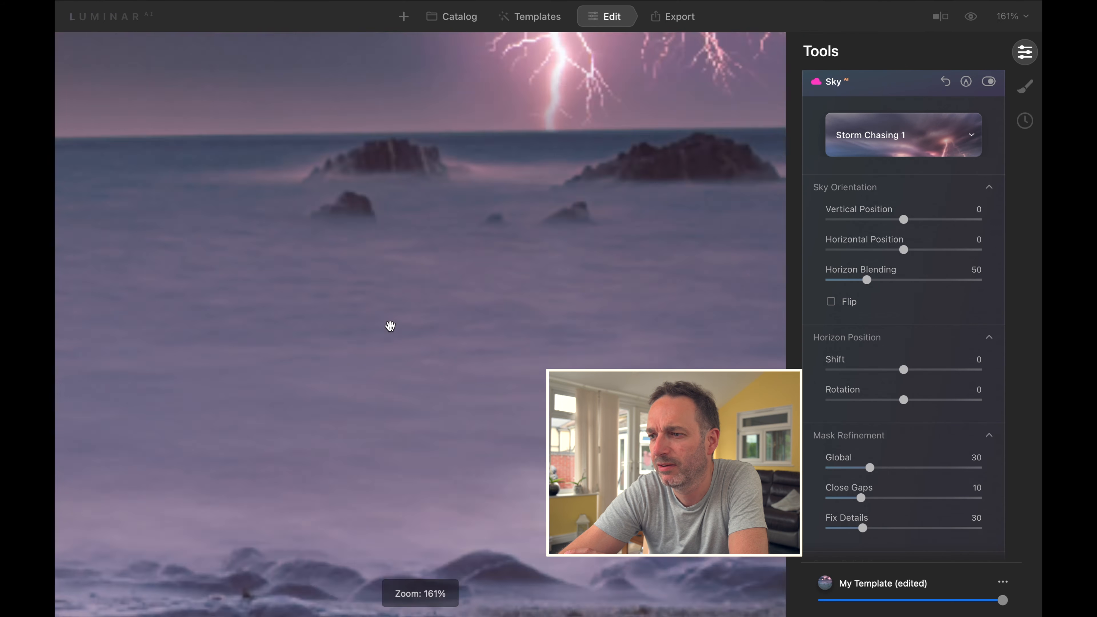
Open the rocky lakeshore photo from the 2014-06-15 The Lakes folder for editing and apply the Storm Chasing 4 sky.
left_click(458, 16)
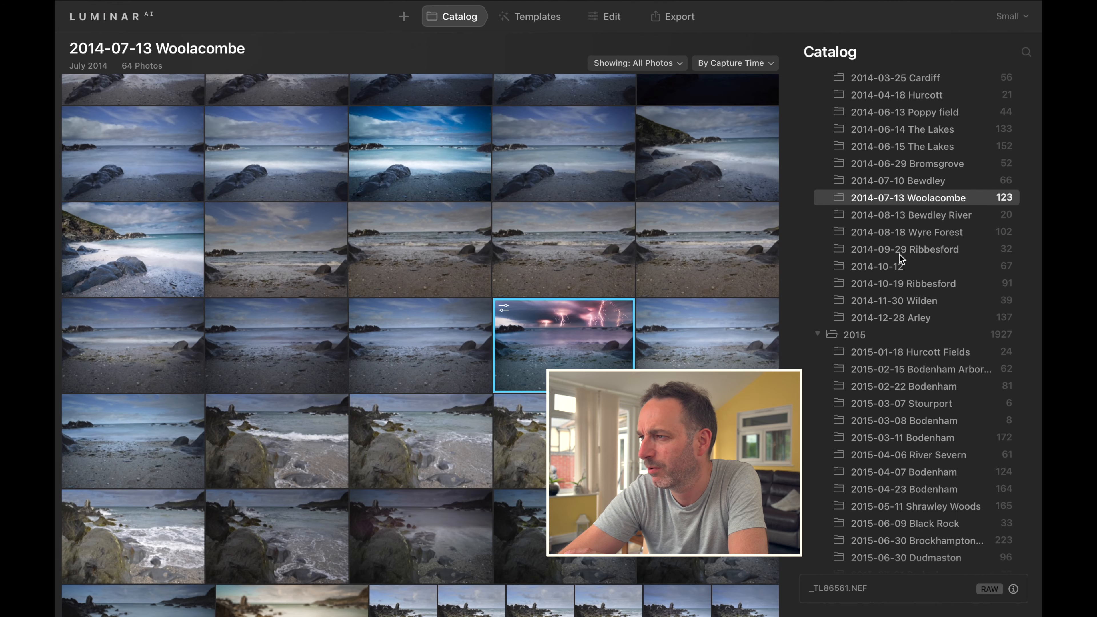
scroll(896, 268, "down", 1)
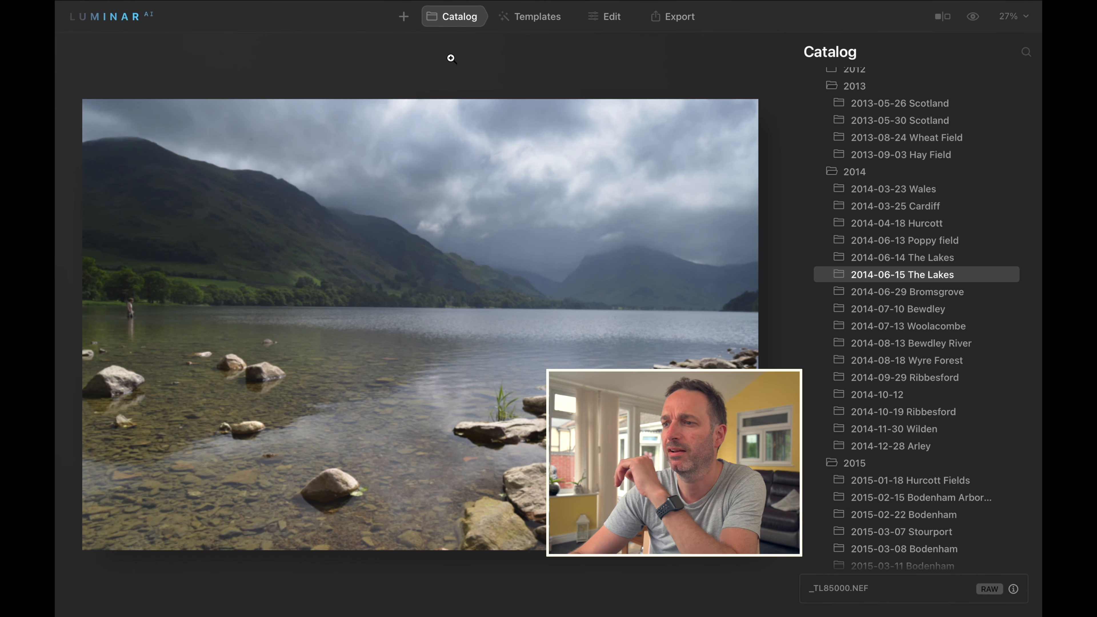
left_click(607, 18)
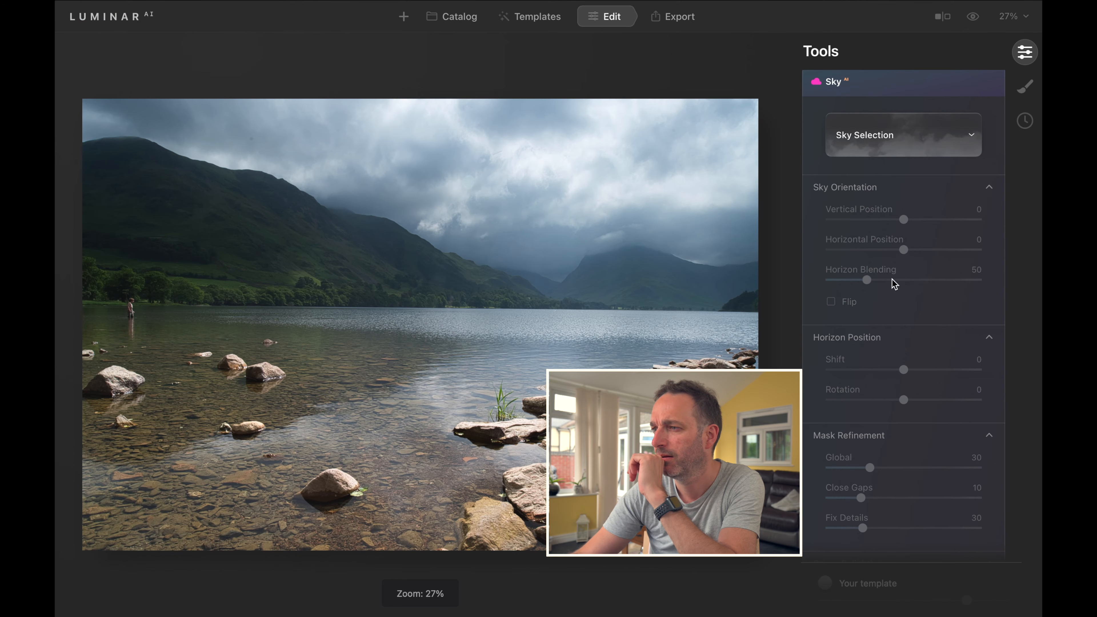
left_click(911, 160)
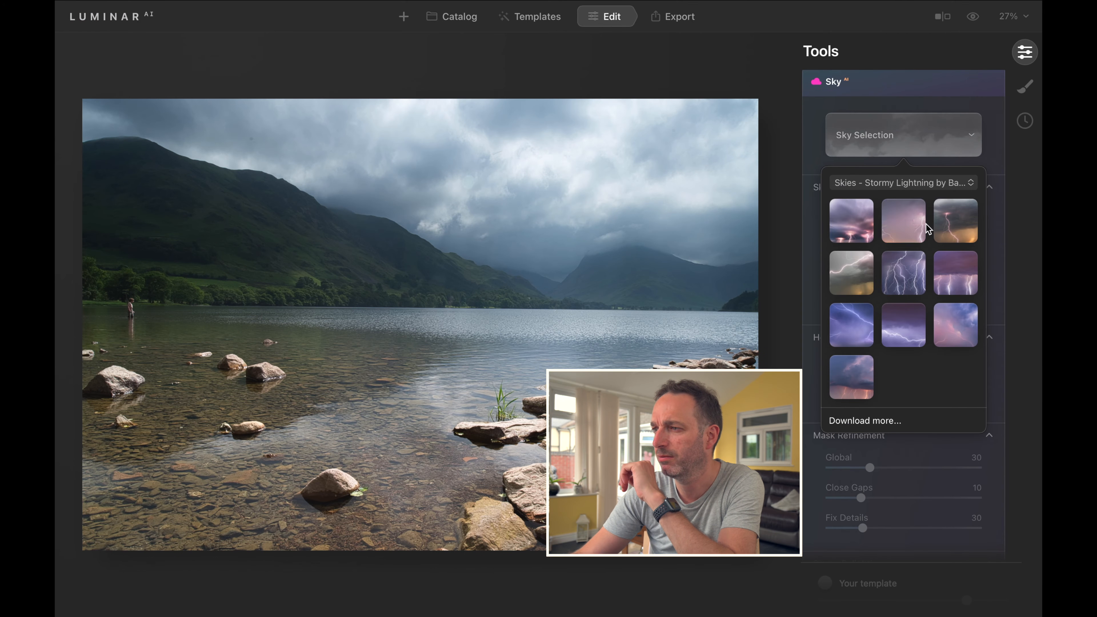
left_click(916, 273)
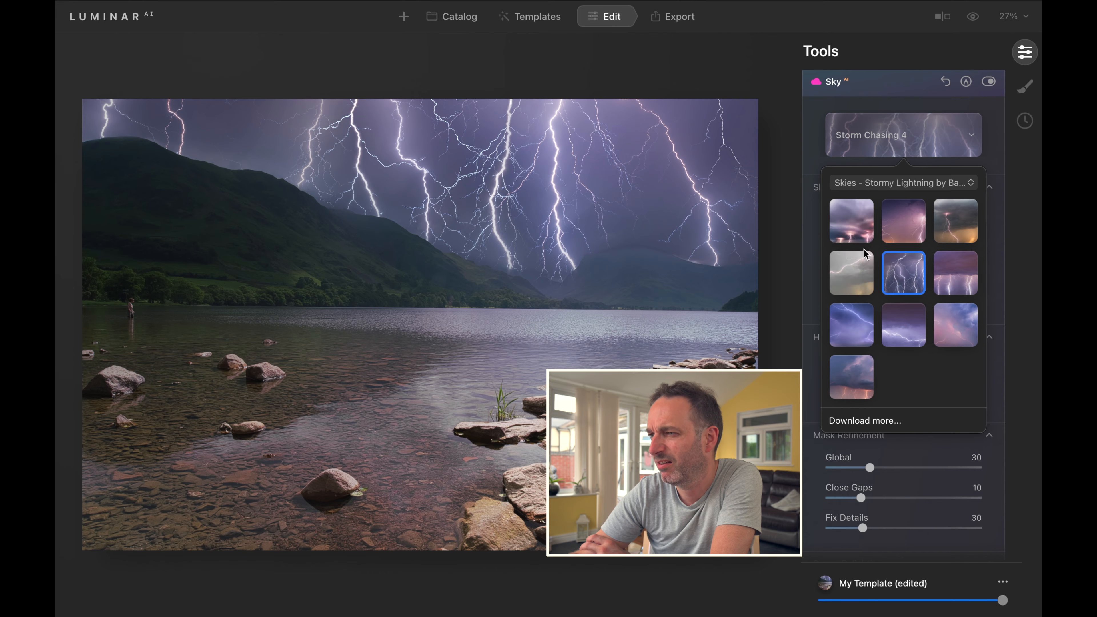
Reset the sky replacement on the rocky lakeshore photo and return to the catalog.
left_click(945, 82)
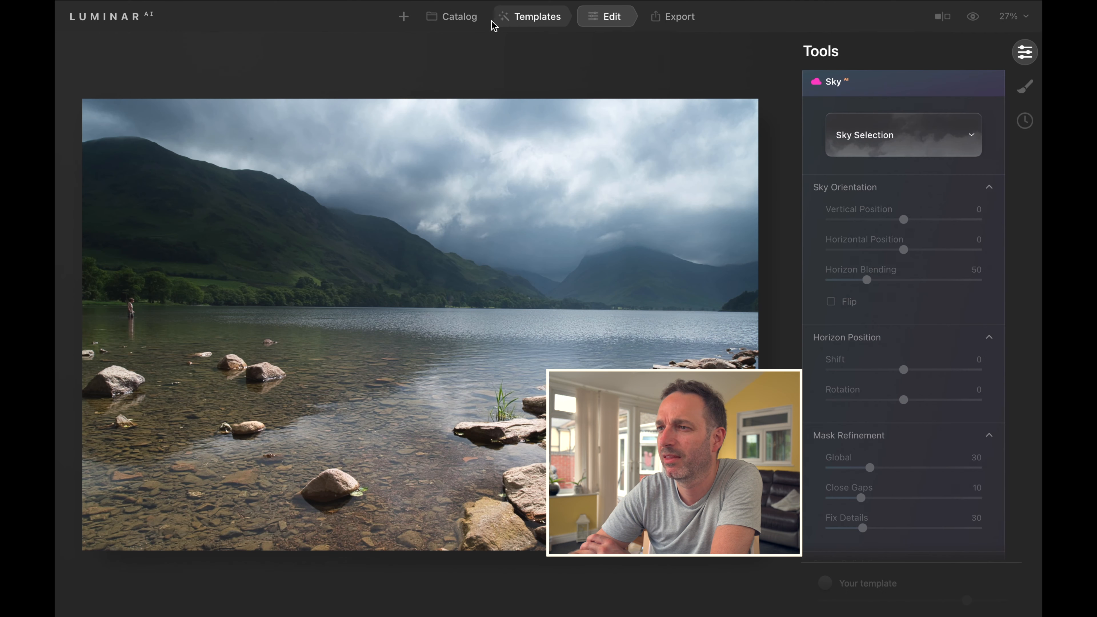
left_click(454, 20)
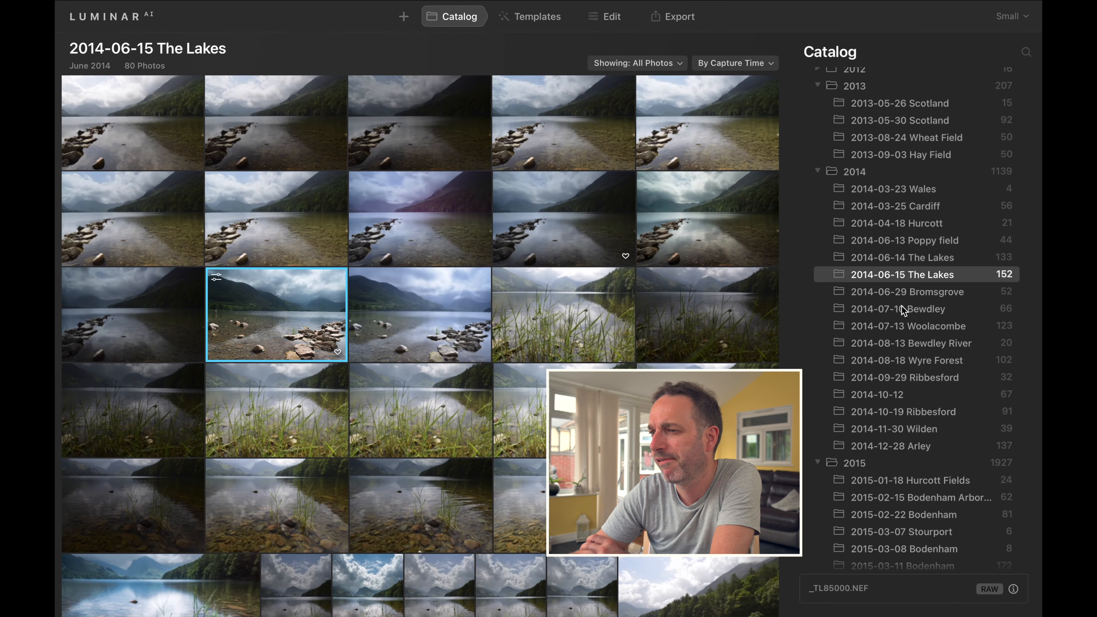
Open the last photo in the second row of the 2014-08-13 Bewdley River folder, showing the bridge and swans, for editing.
scroll(902, 305, "down", 3)
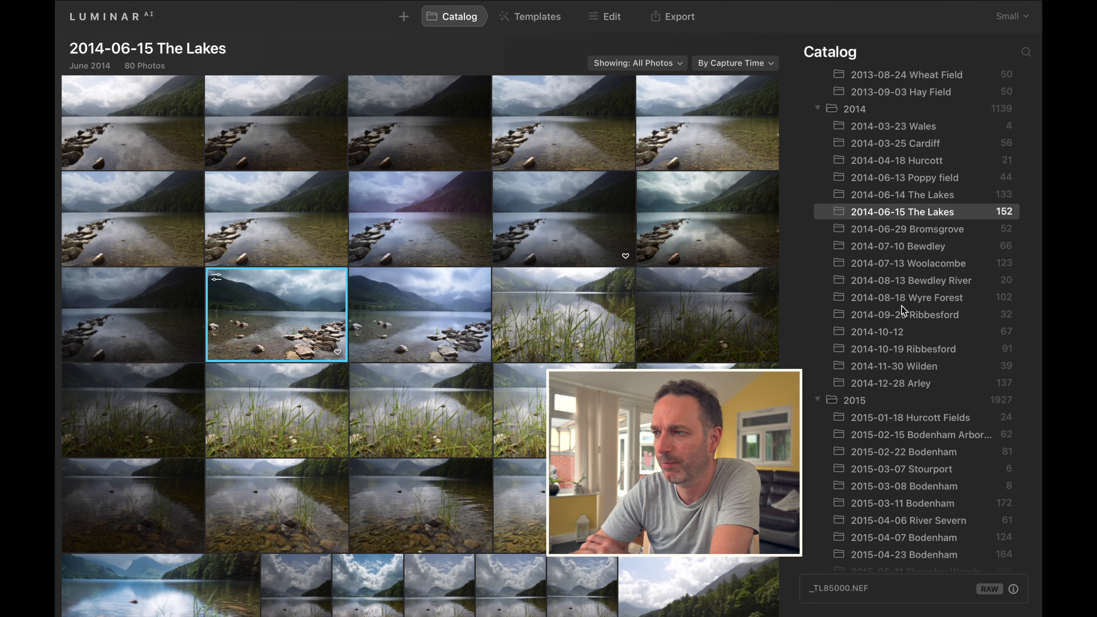
scroll(902, 305, "down", 2)
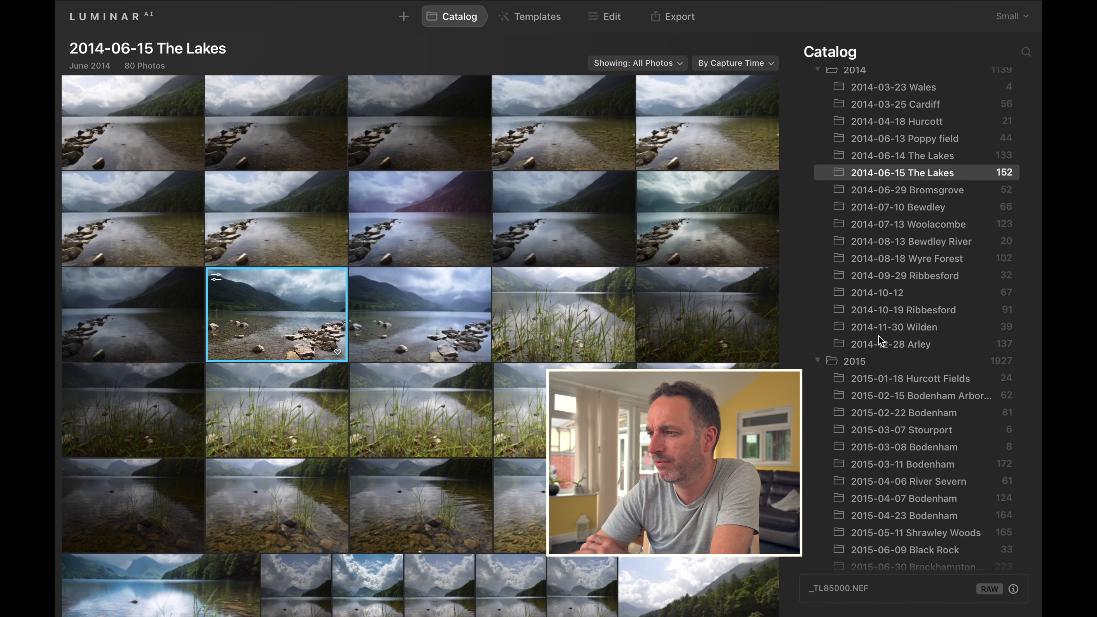
scroll(879, 337, "down", 4)
scroll(877, 298, "down", 2)
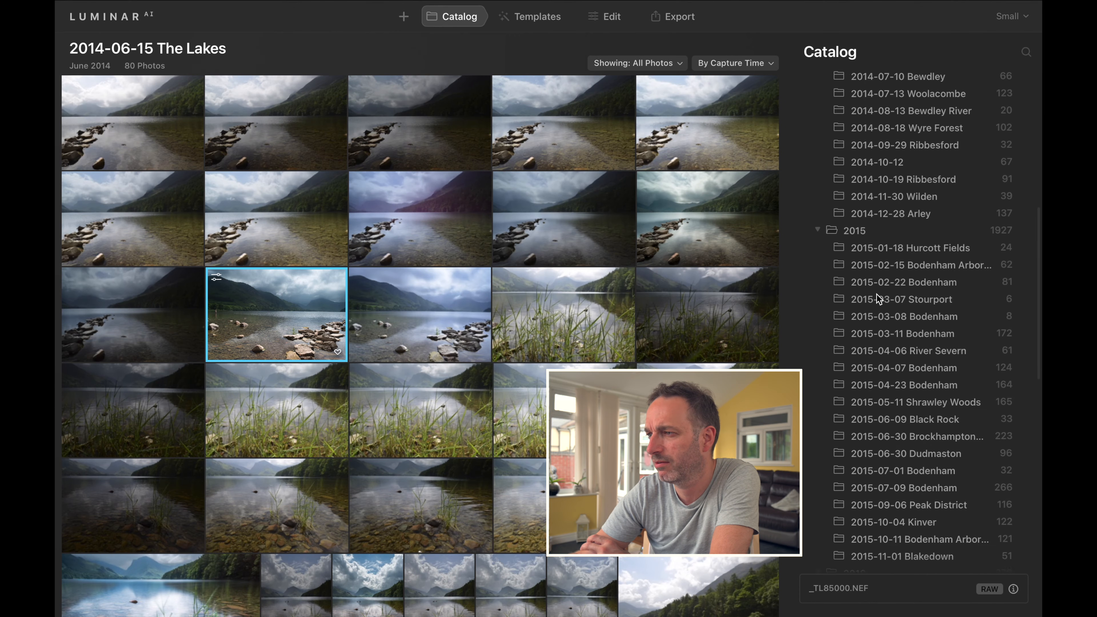
left_click(900, 125)
left_click(897, 107)
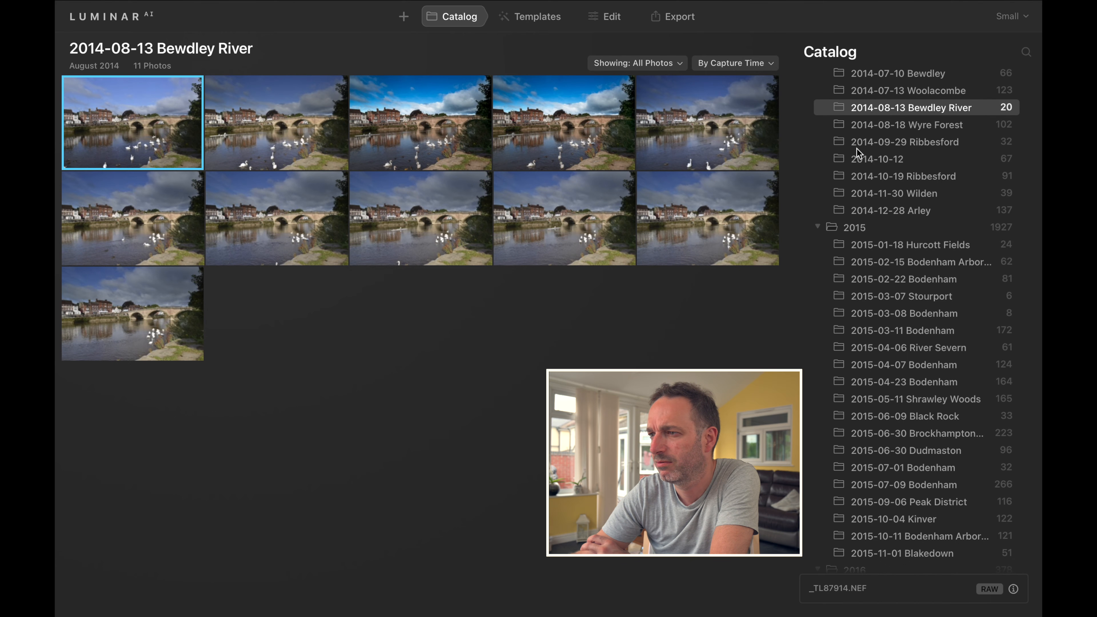
double_click(704, 226)
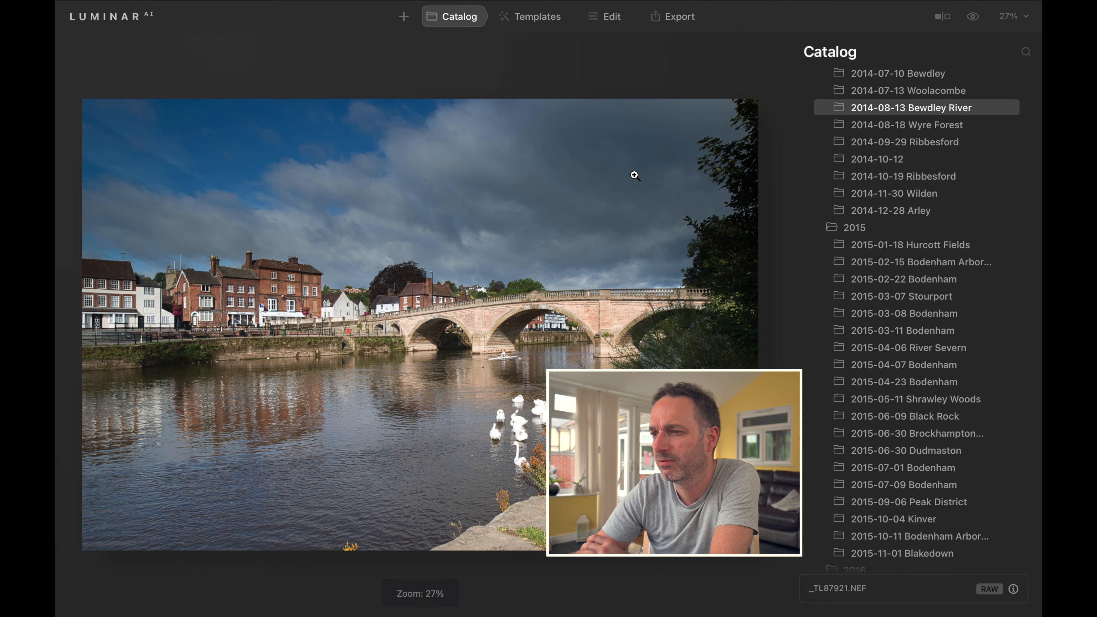
left_click(617, 25)
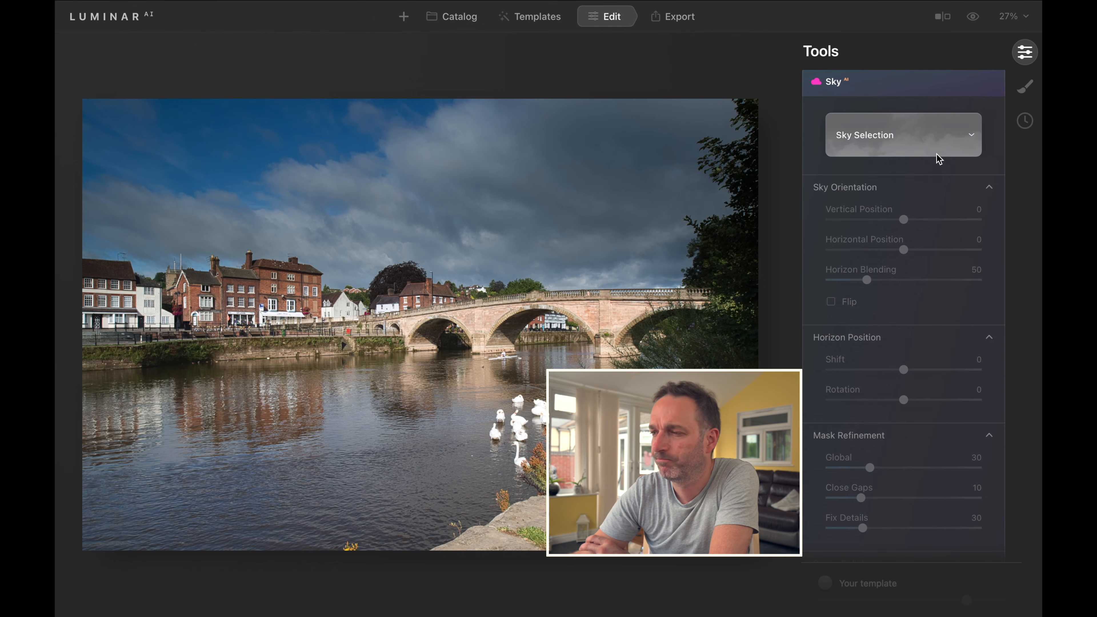
Try the Blue Sky 8 sky on the river bridge photo, followed by the Dramatic Sky 1 sky.
left_click(939, 142)
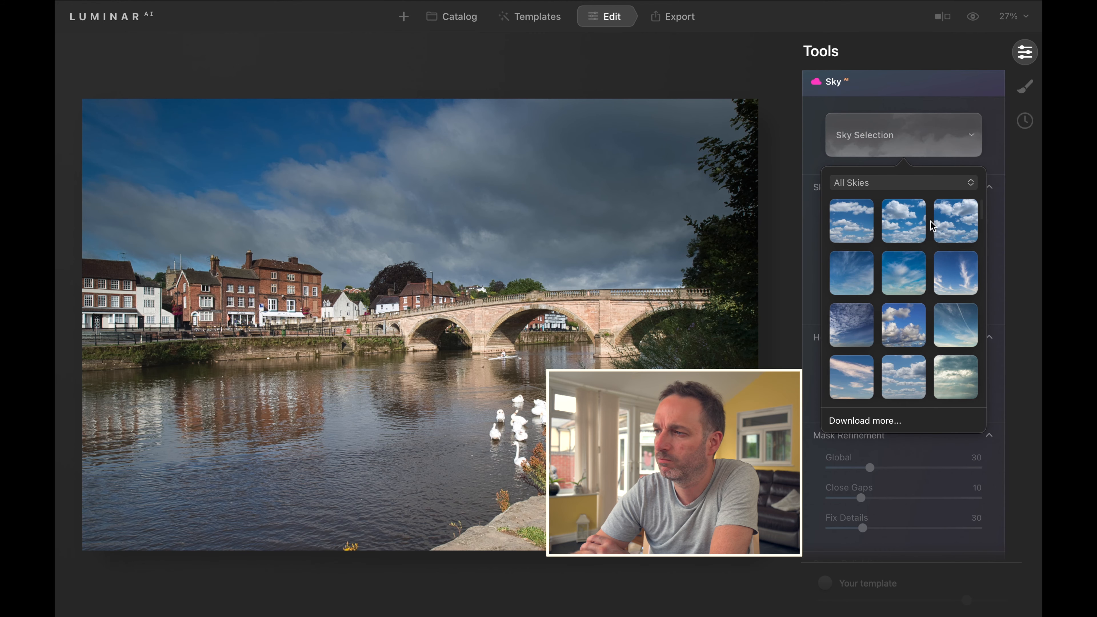
left_click(909, 334)
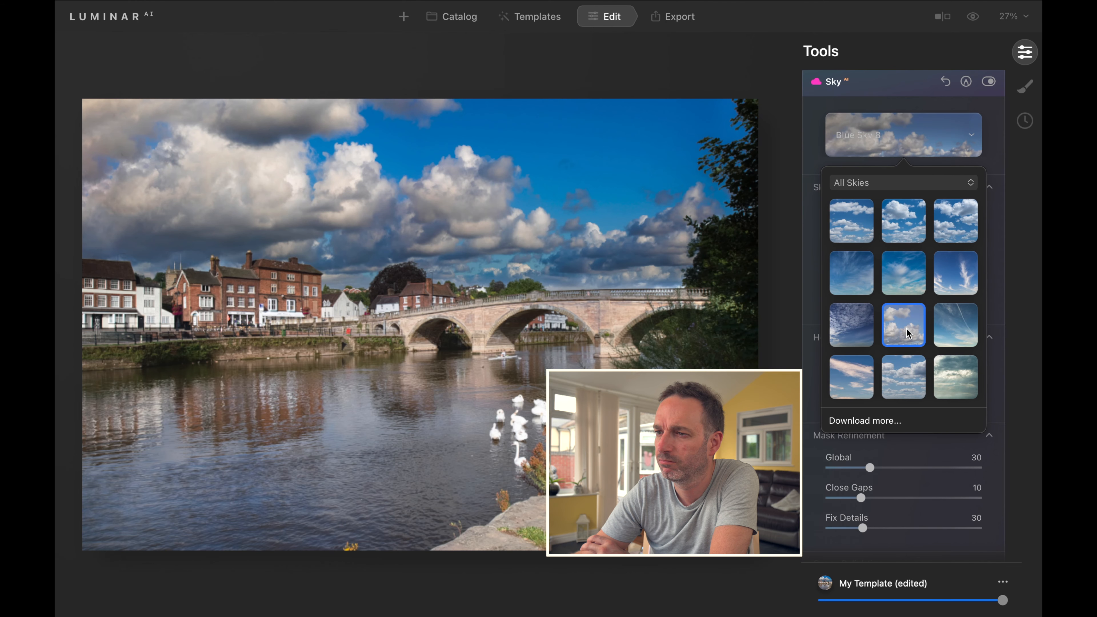
left_click(955, 375)
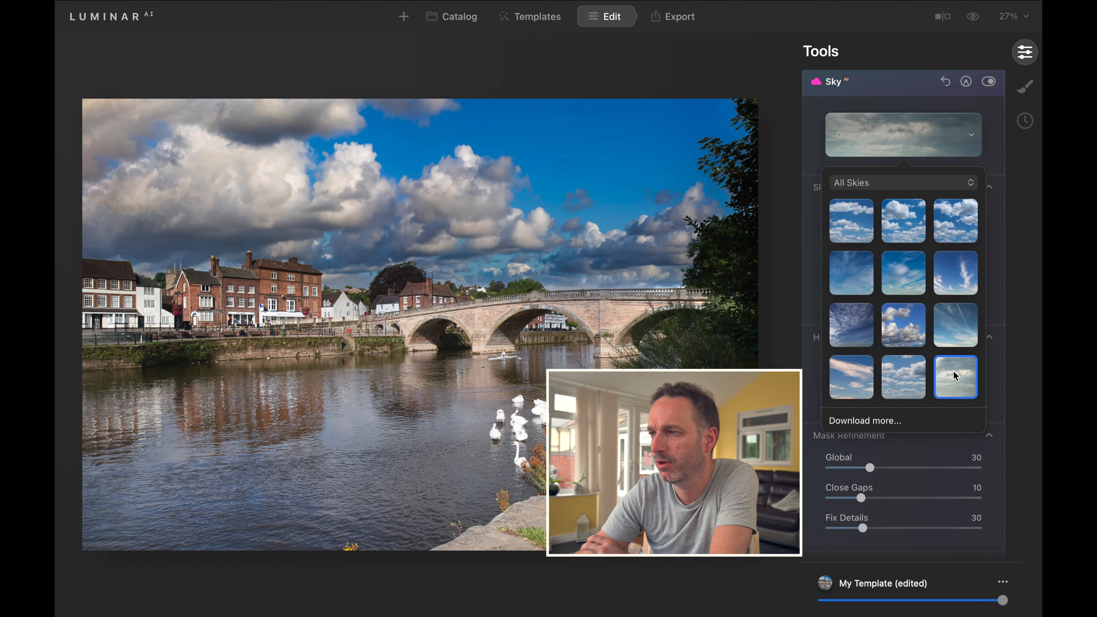
left_click(883, 124)
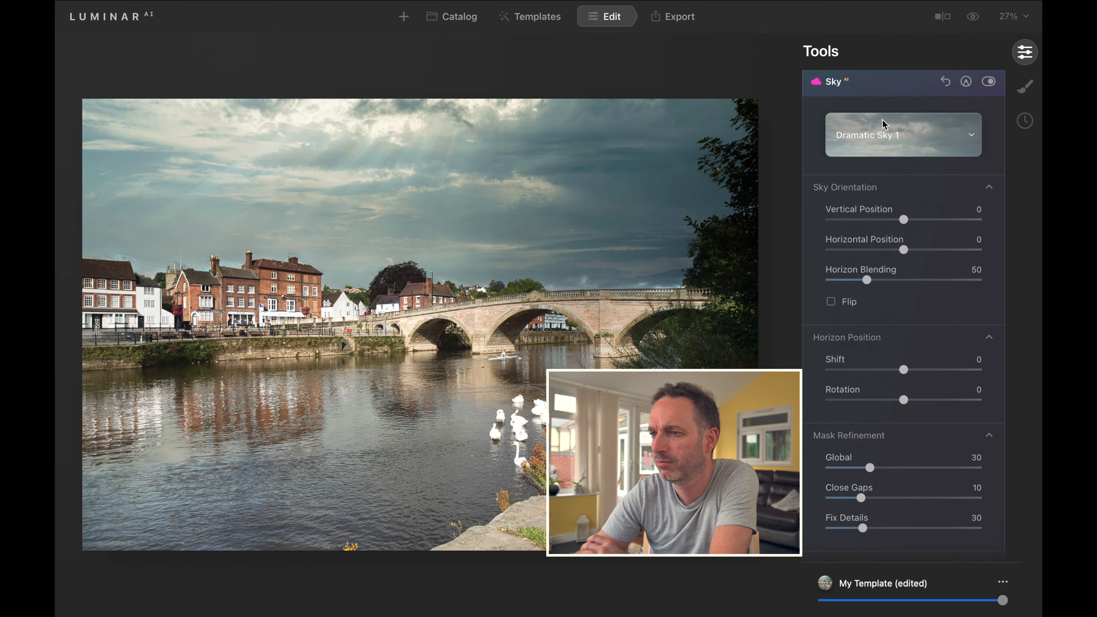
Apply the Storm Chasing 4 sky from the Skies - Stormy Lightning by Bastian Werner collection to the bridge photo.
left_click(904, 130)
left_click(904, 183)
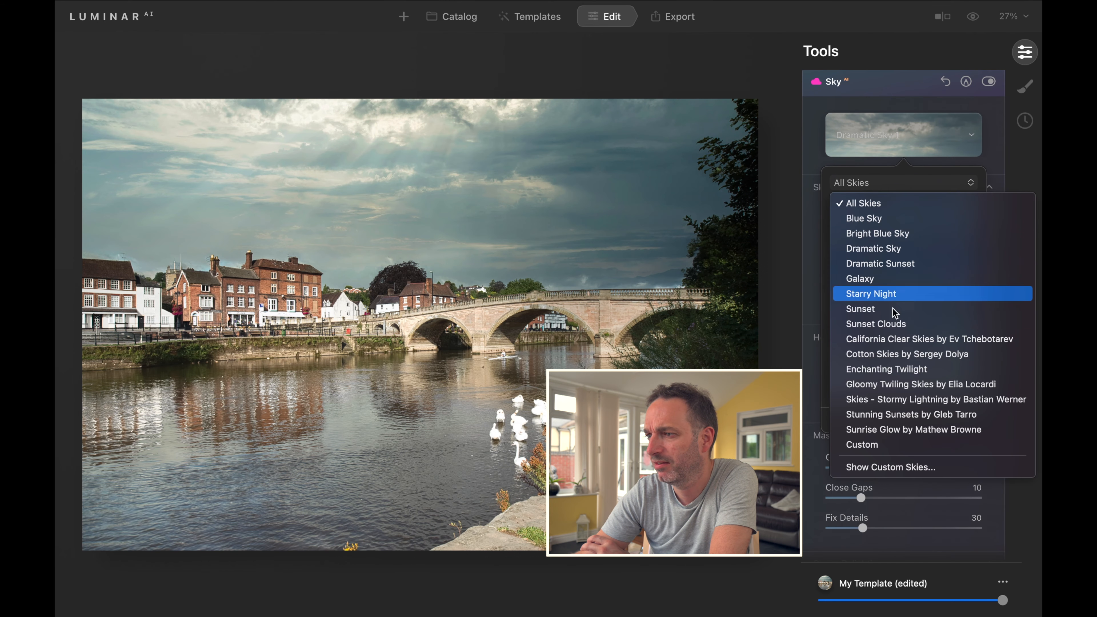
left_click(908, 398)
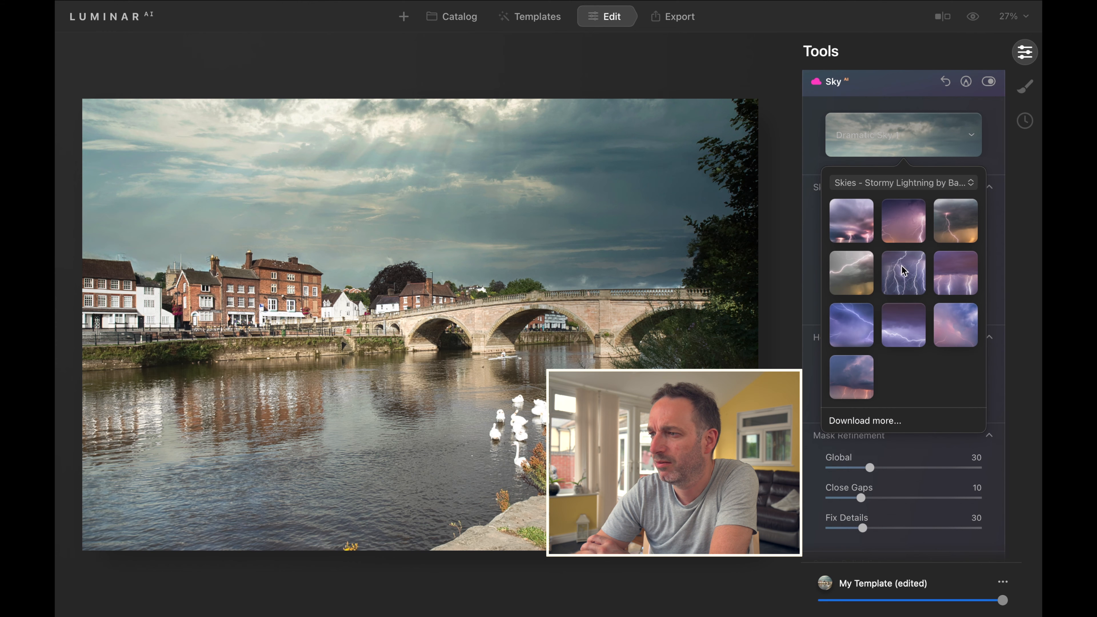
left_click(889, 289)
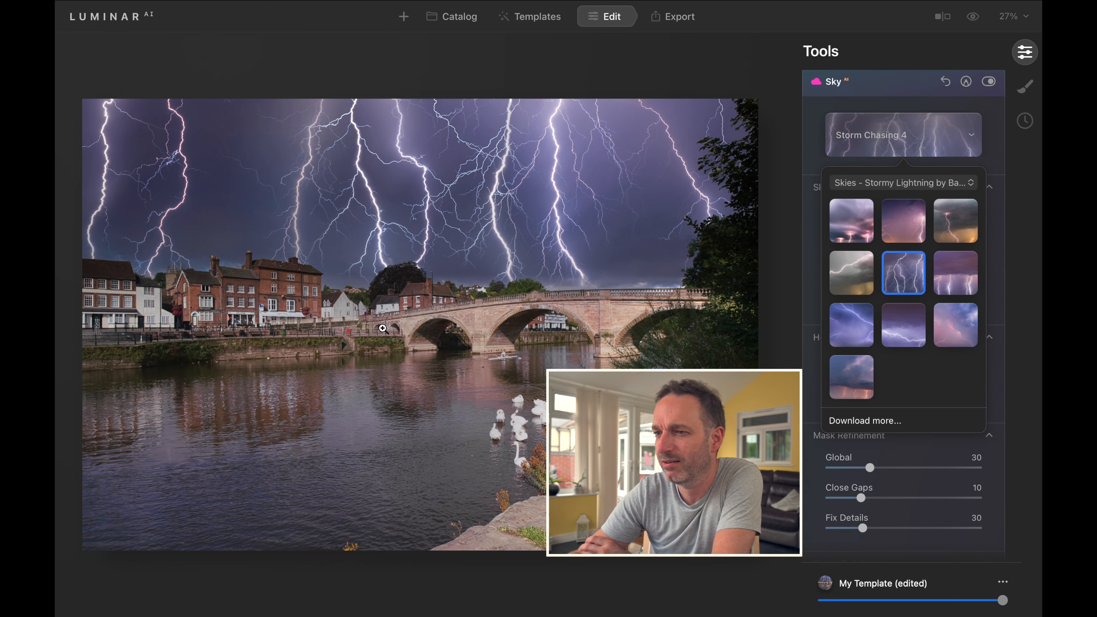
Raise the sky's Reflection Amount to 100 and review the relighting, reflection and sky adjustment settings.
scroll(939, 449, "down", 10)
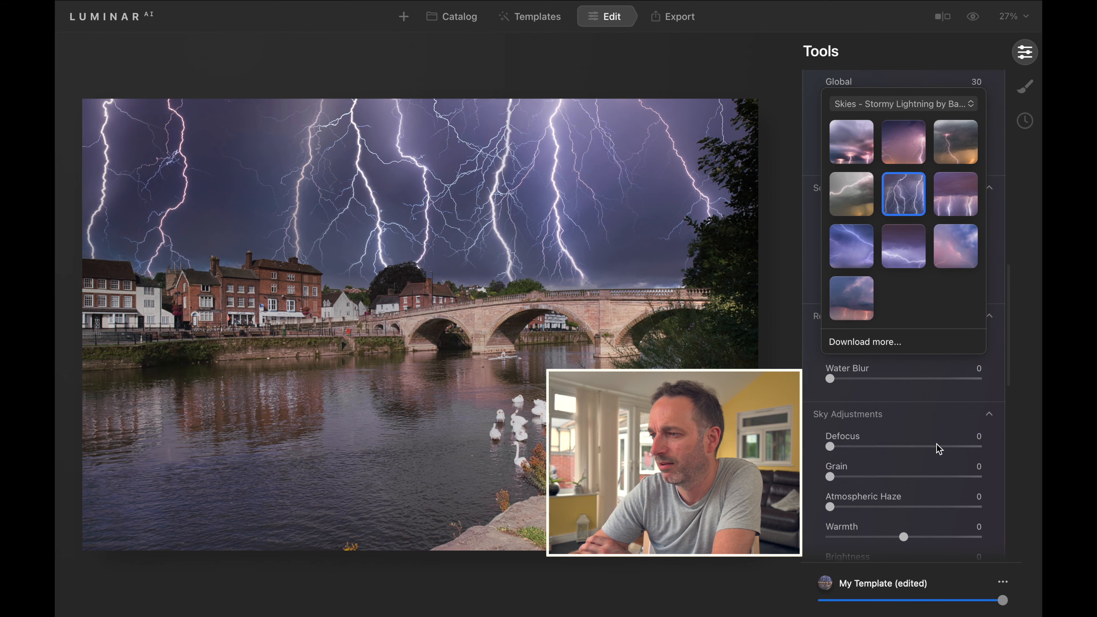
scroll(939, 449, "up", 3)
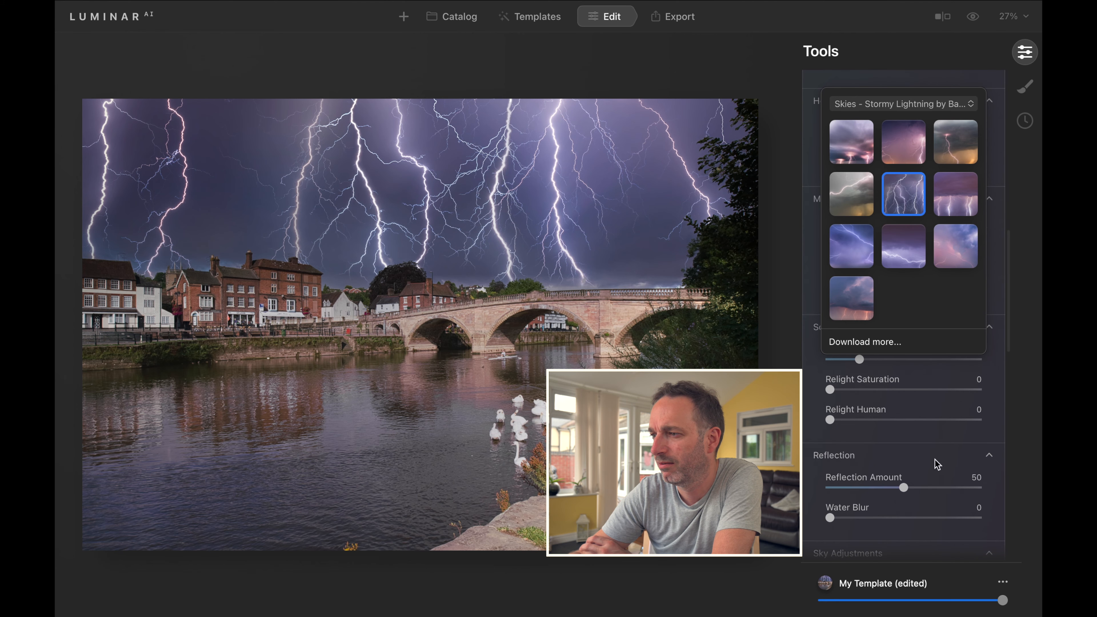
left_click_drag(906, 489, 1012, 471)
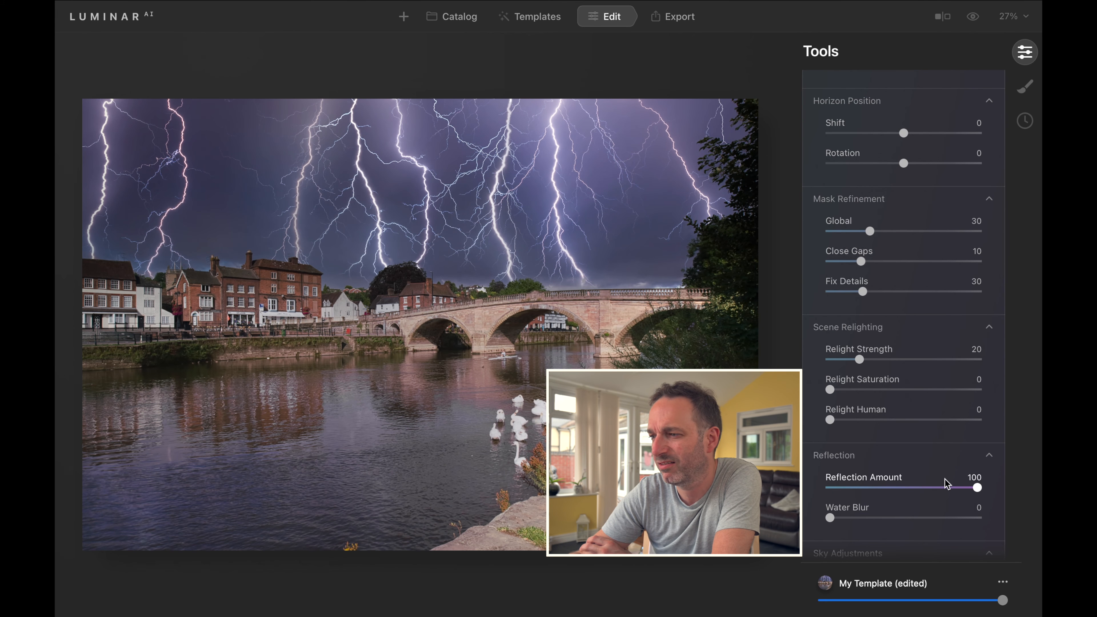
scroll(834, 520, "down", 3)
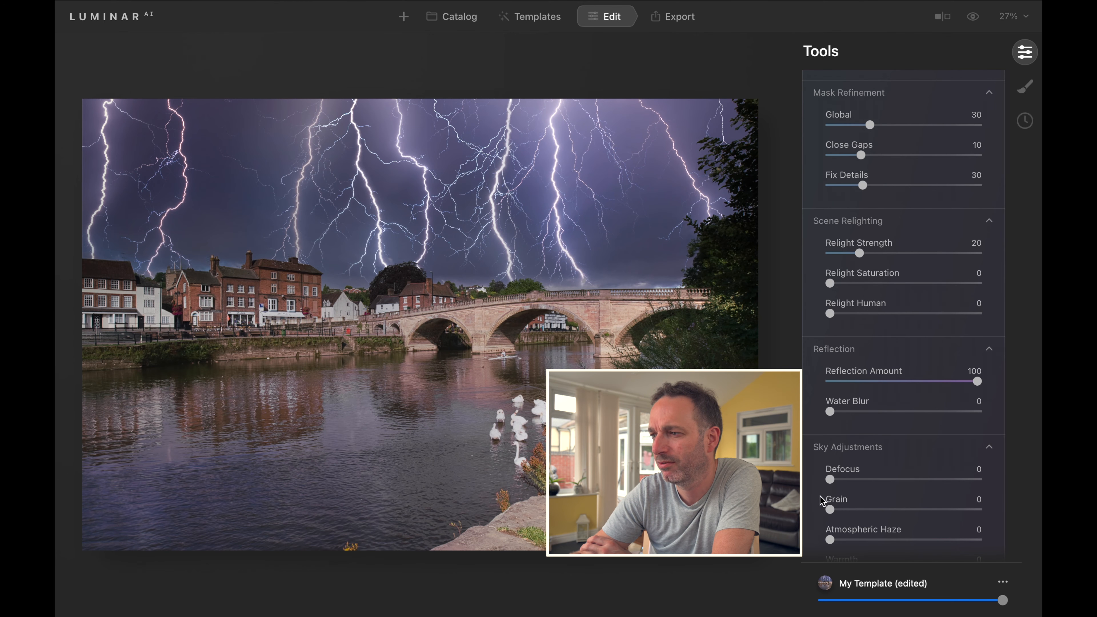
scroll(826, 499, "down", 4)
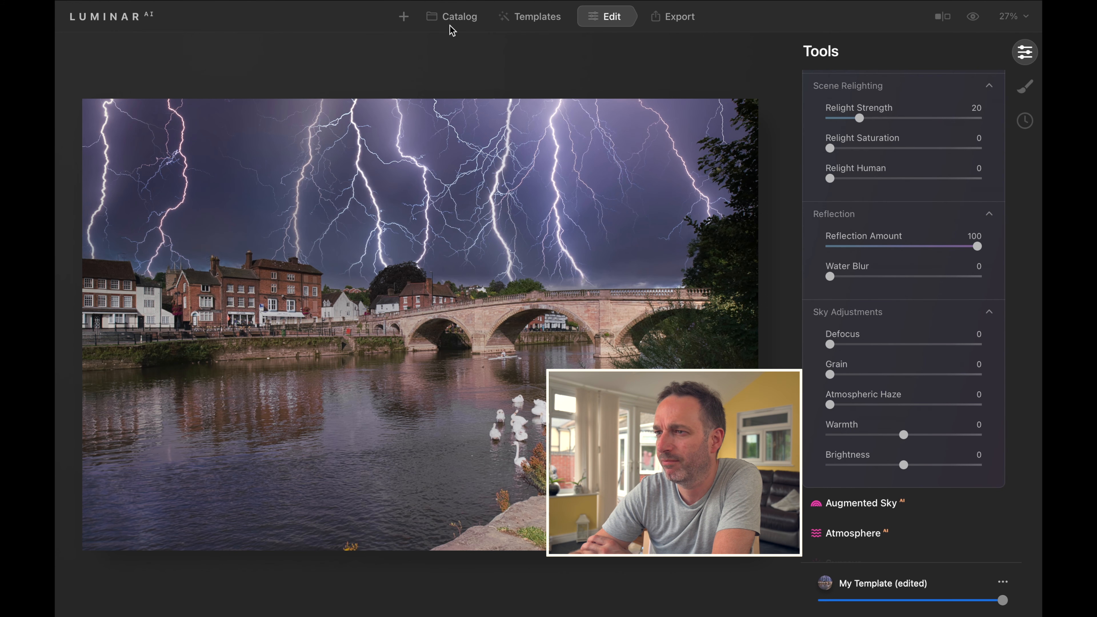
scroll(840, 283, "up", 2)
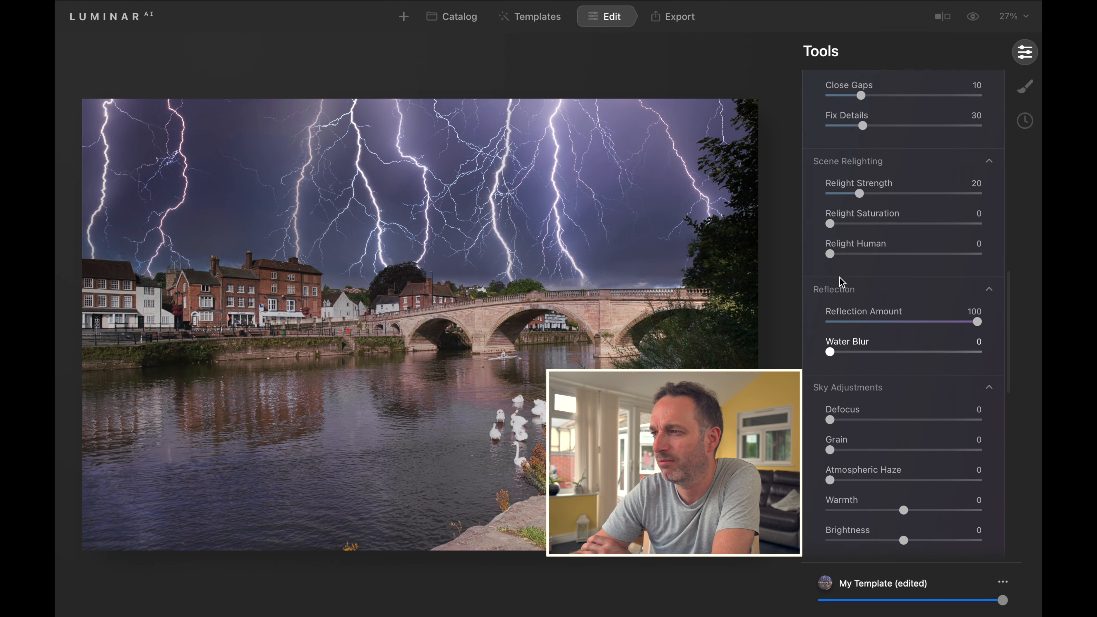
scroll(840, 283, "up", 1)
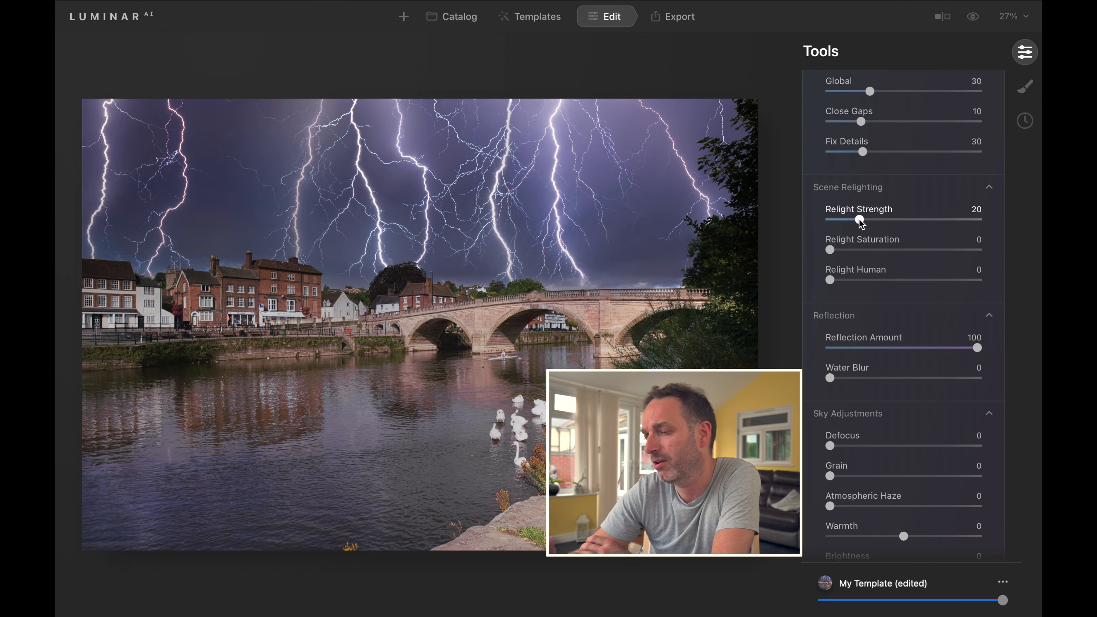
Return to the catalog and browse the 2014-09-29 Ribbesford, 2014-10-12 and 2014-11-30 Wilden folders.
left_click(447, 18)
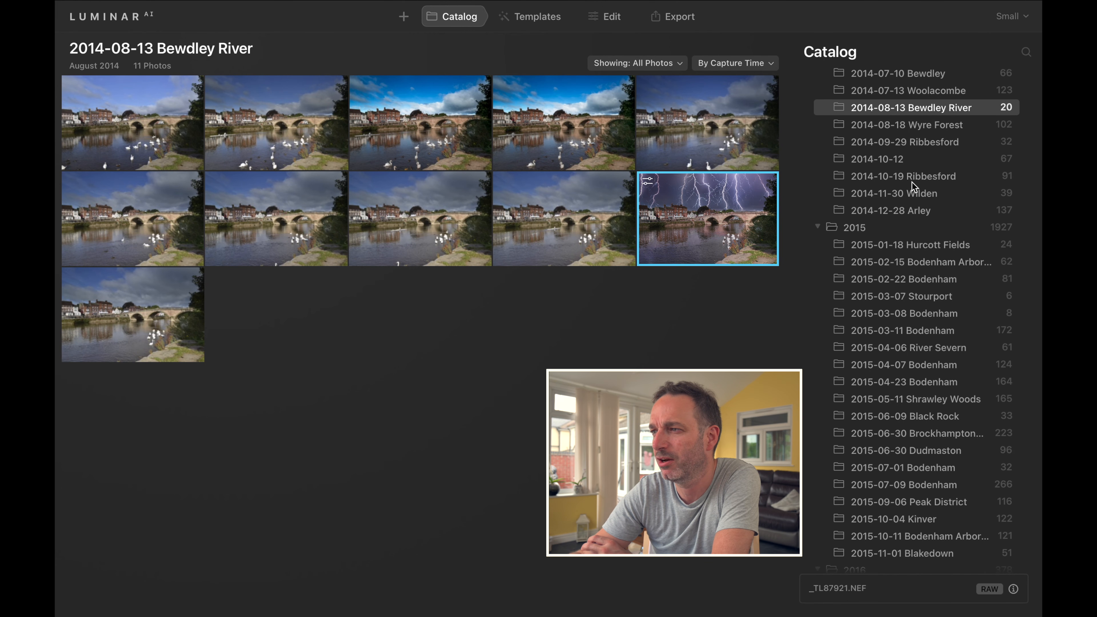
left_click(905, 143)
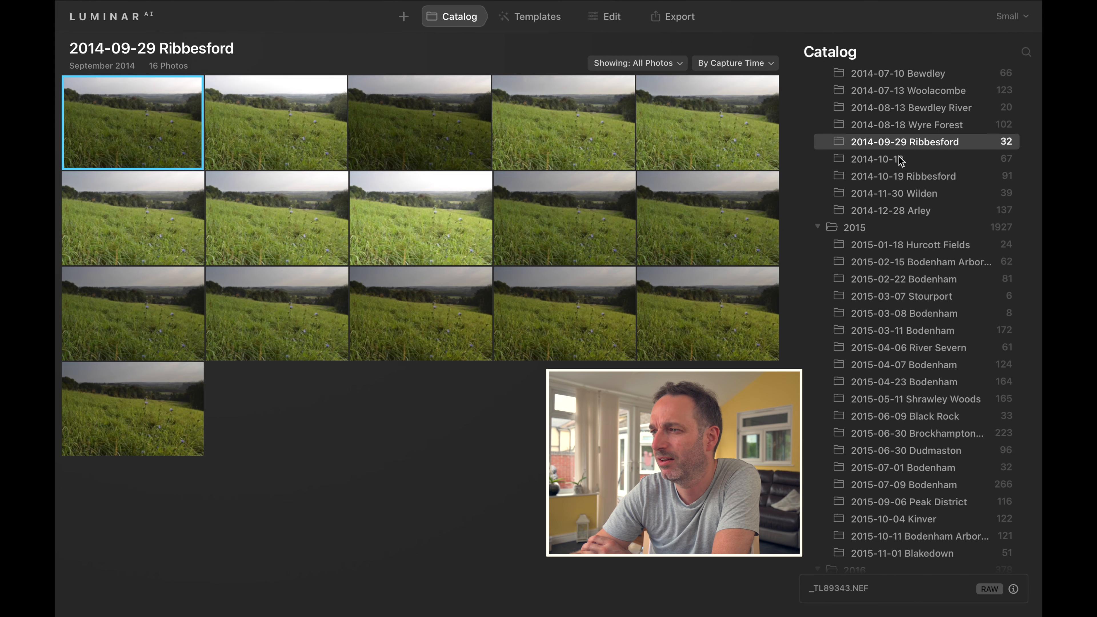
left_click(890, 164)
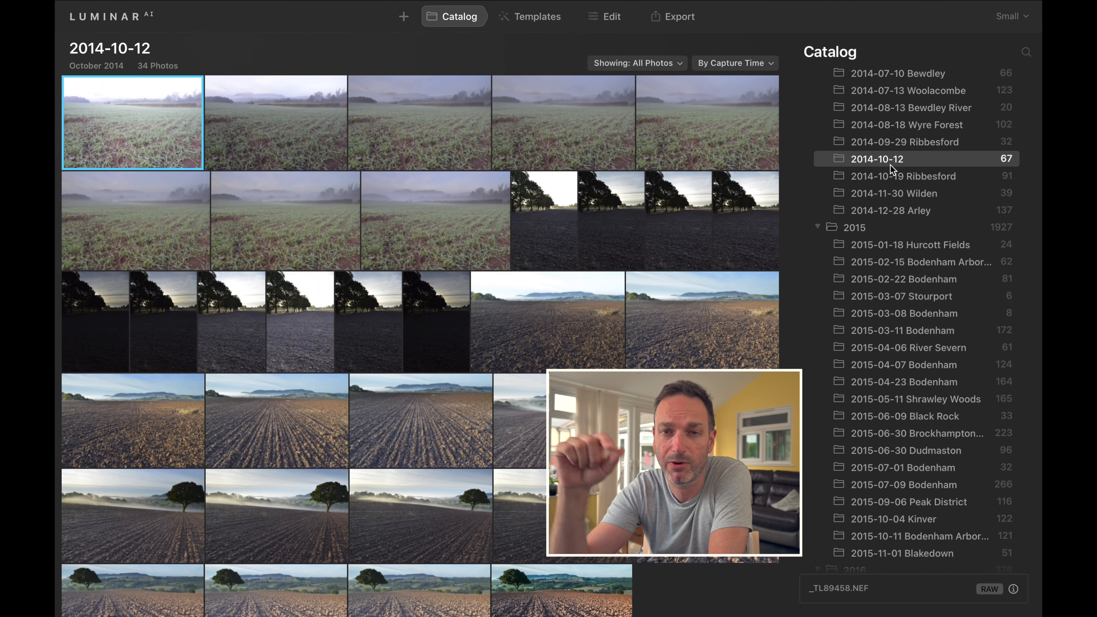
left_click(892, 193)
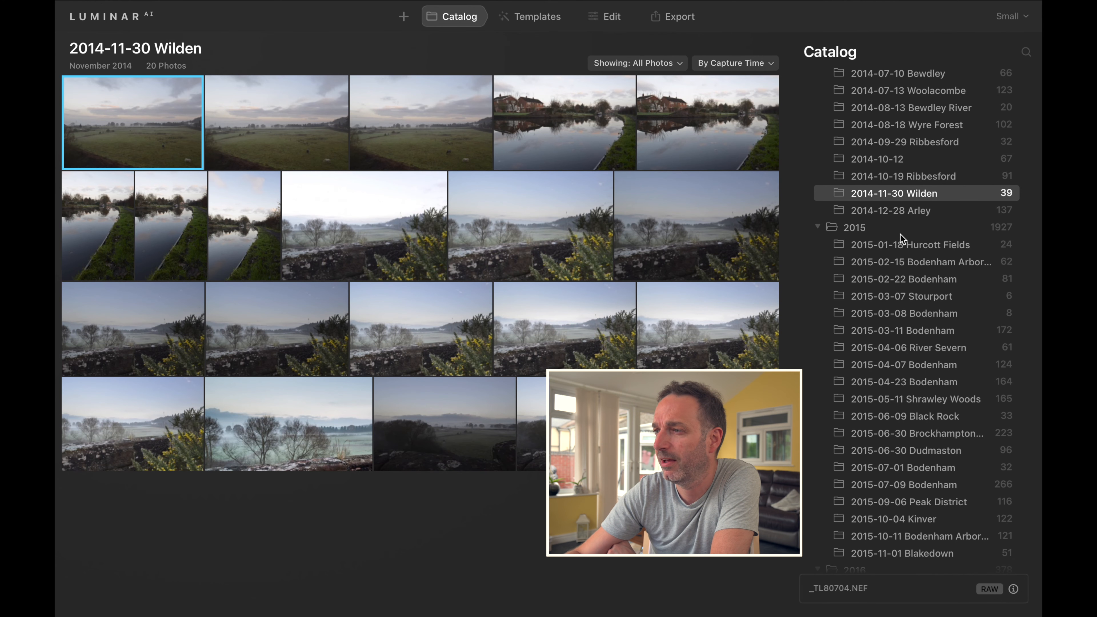
Browse the early 2015 folders from 2015-01-18 Hurcott Fields through 2015-04-06 River Severn for another suitable photo.
left_click(900, 246)
left_click(902, 263)
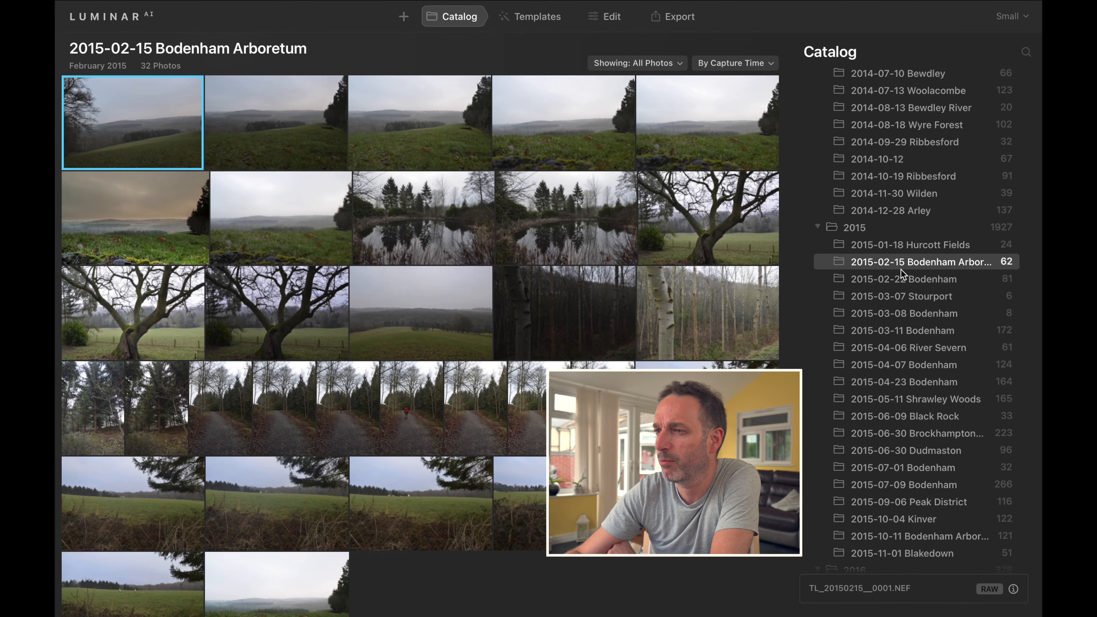
left_click(900, 280)
left_click(900, 297)
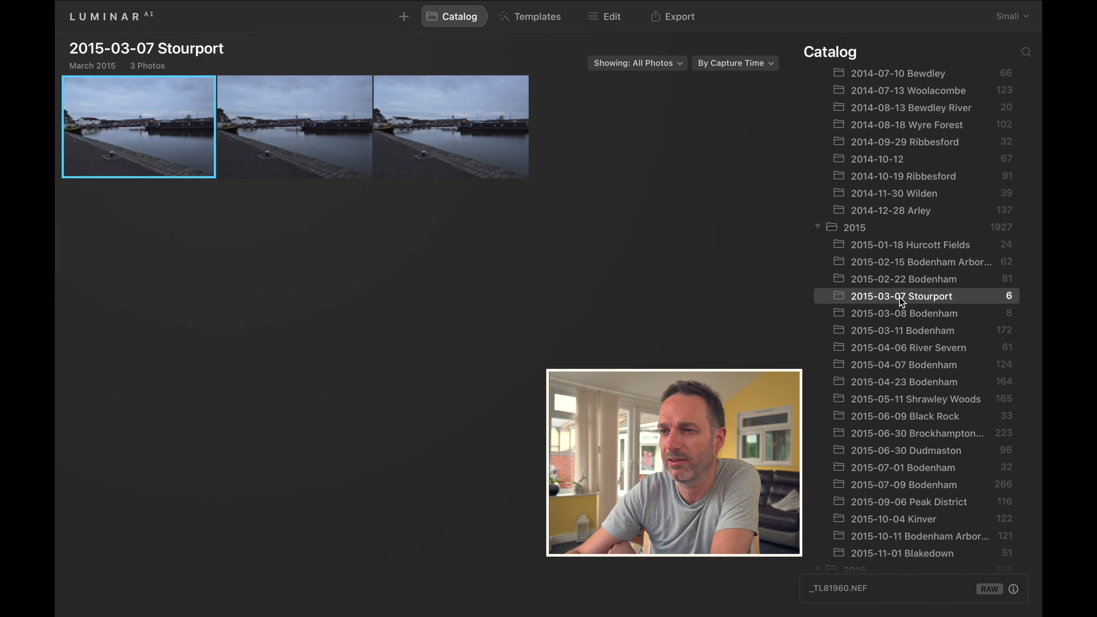
left_click(901, 314)
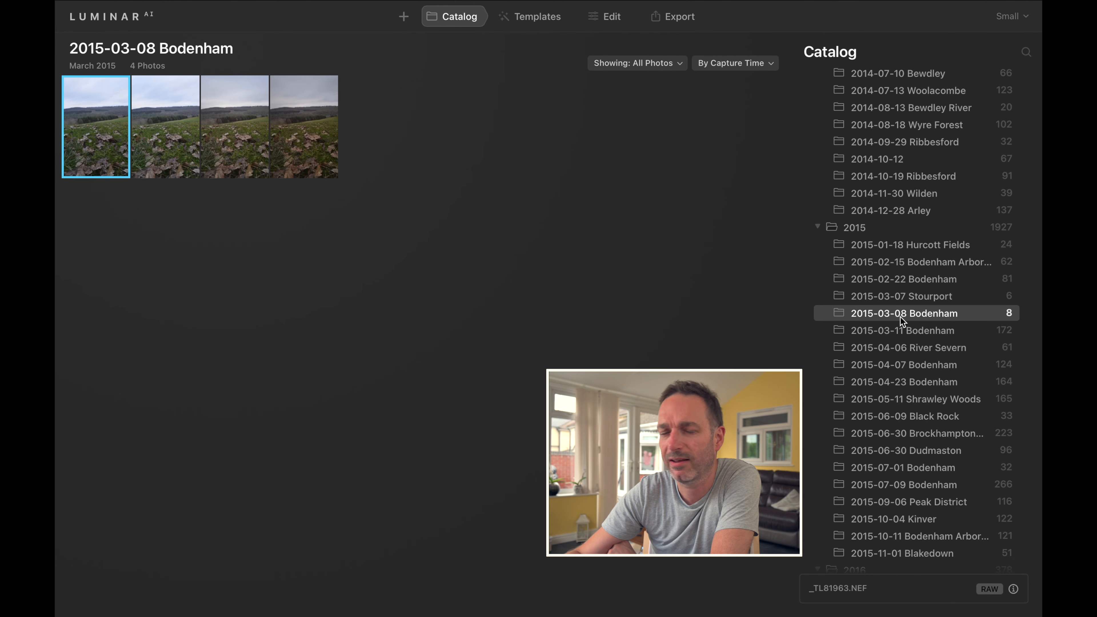
left_click(903, 336)
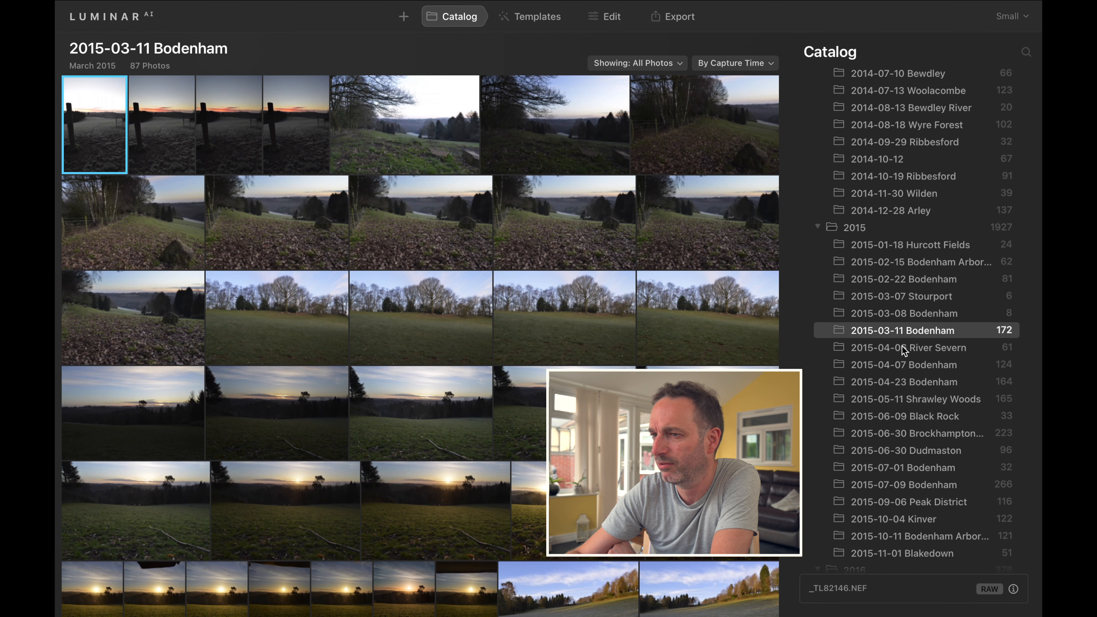
left_click(903, 347)
Browse the catalog folders from 2015-09-06 Peak District through 2016-10-30 Wales for another suitable water photo.
scroll(911, 419, "down", 10)
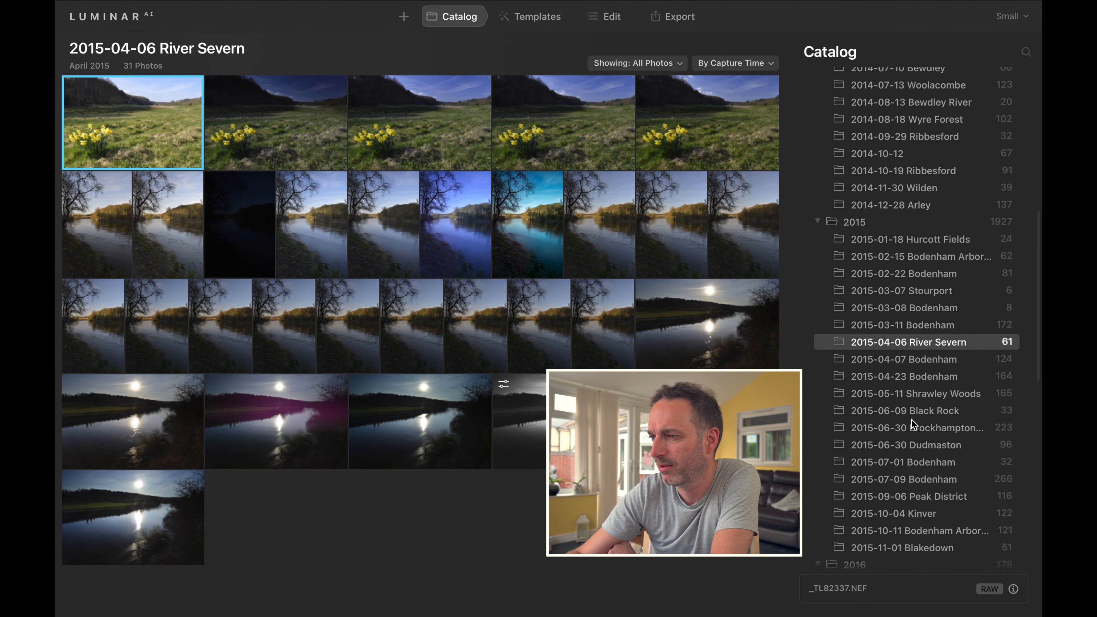
left_click(908, 328)
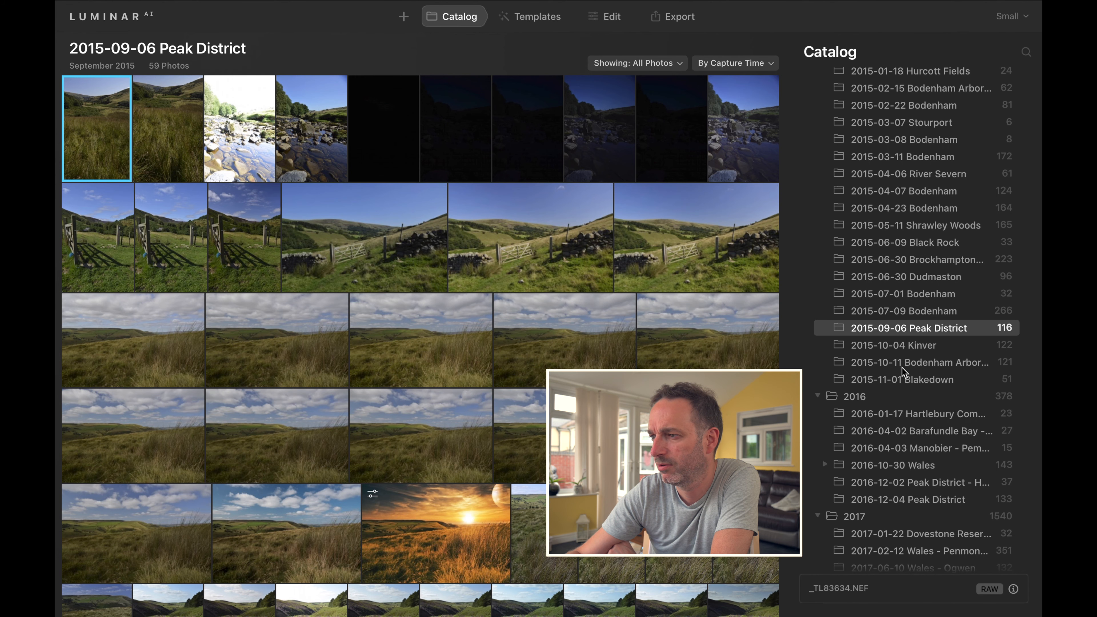
left_click(906, 413)
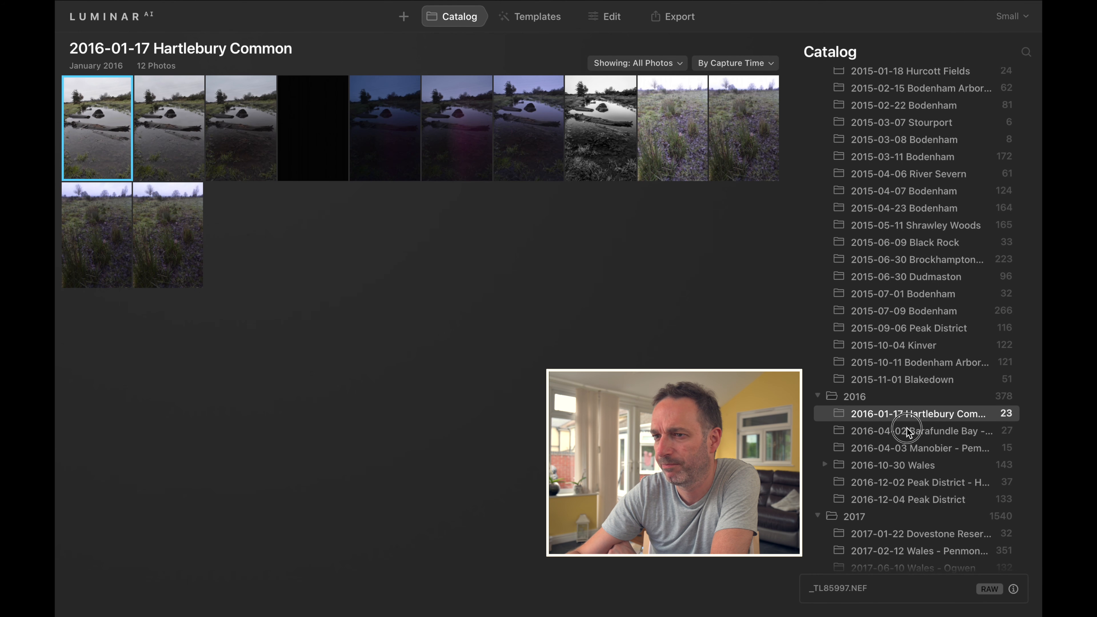
left_click(908, 431)
left_click(907, 446)
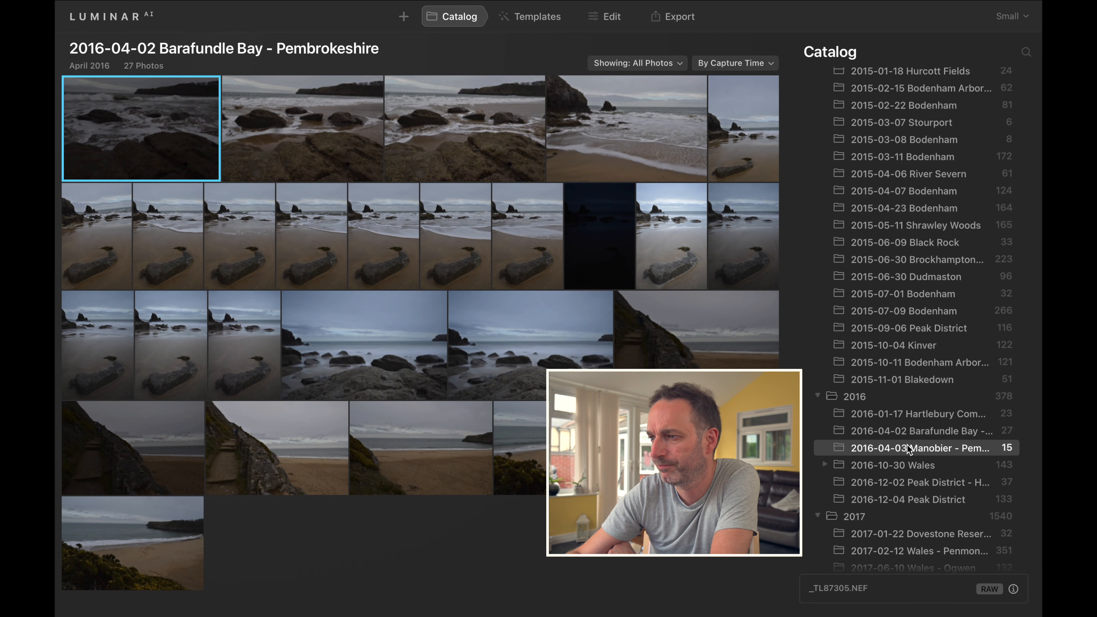
left_click(900, 463)
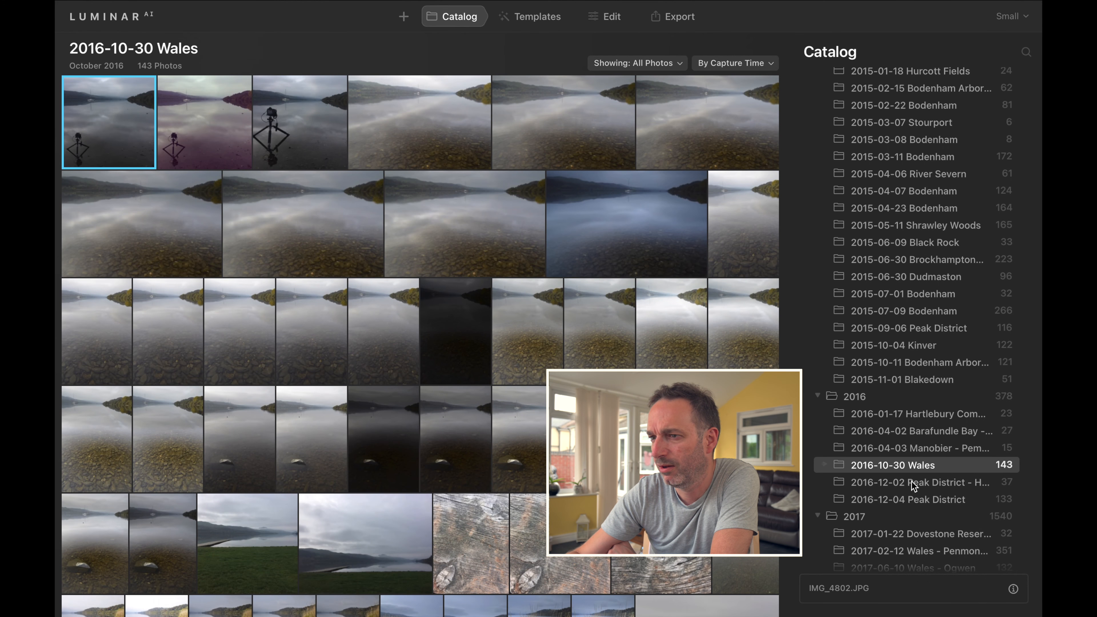
scroll(421, 345, "down", 20)
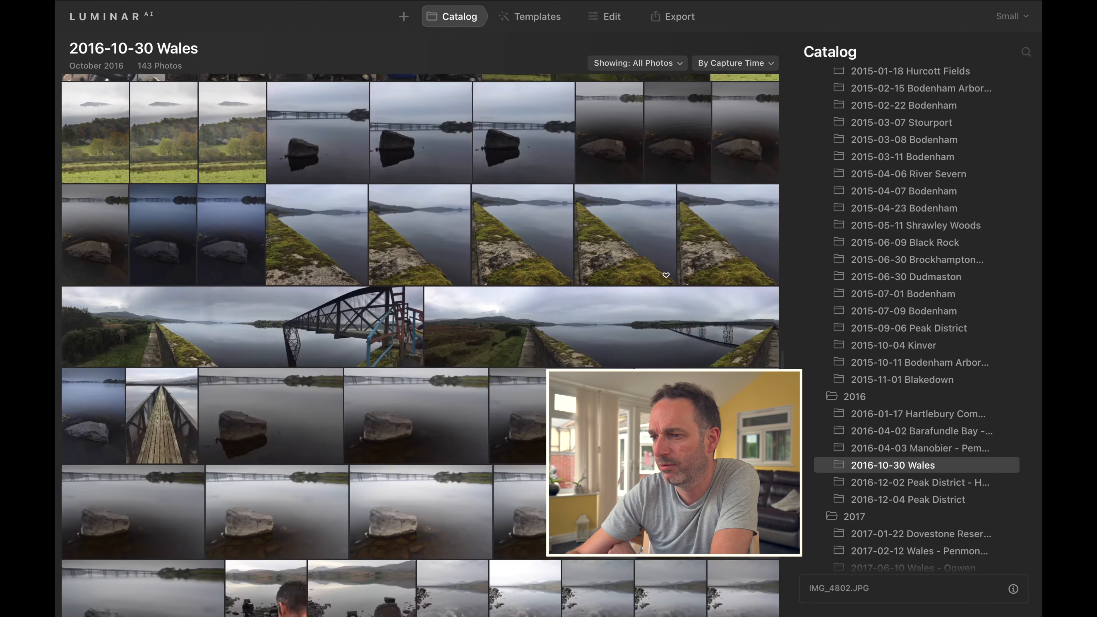
scroll(421, 346, "down", 10)
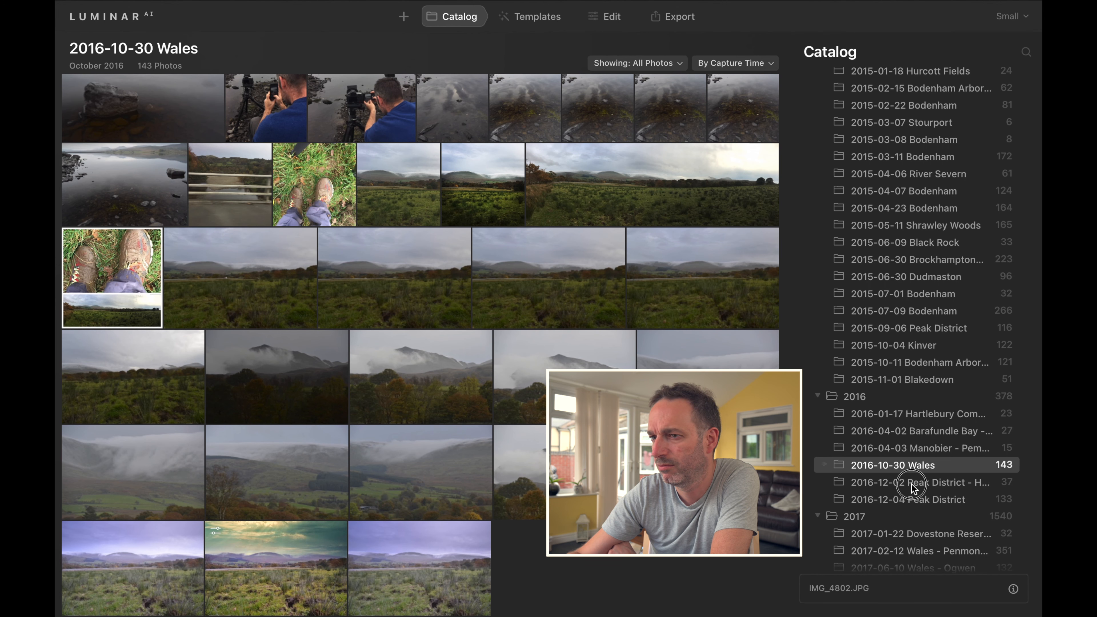
Look through the photos in the 2016-12-02 Peak District - Hope Valley and 2016-12-04 Peak District folders.
left_click(913, 488)
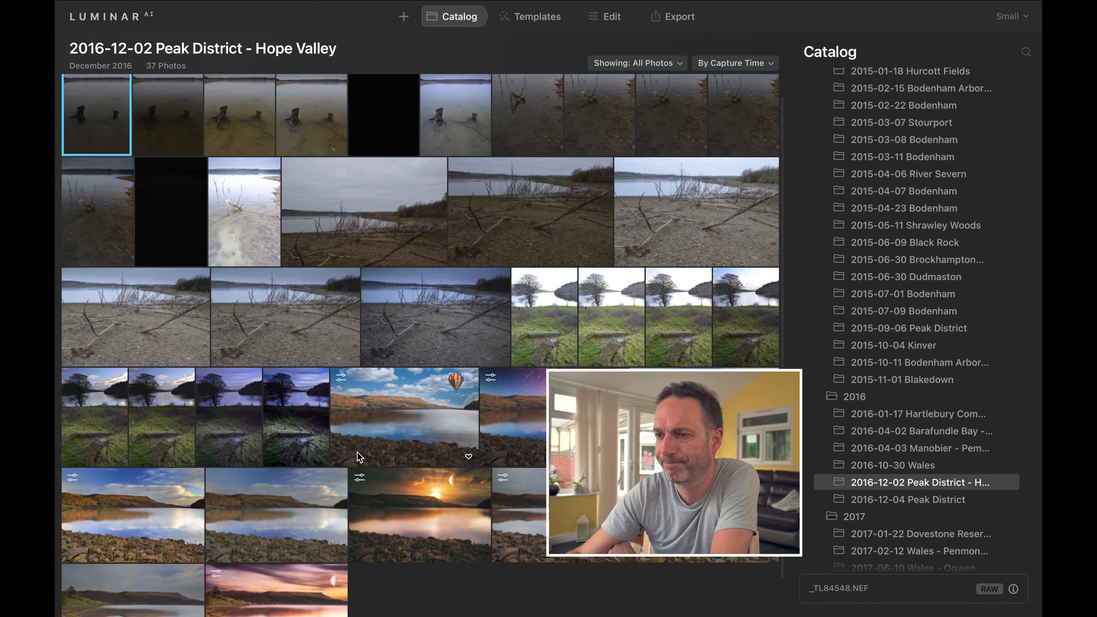
scroll(359, 457, "down", 2)
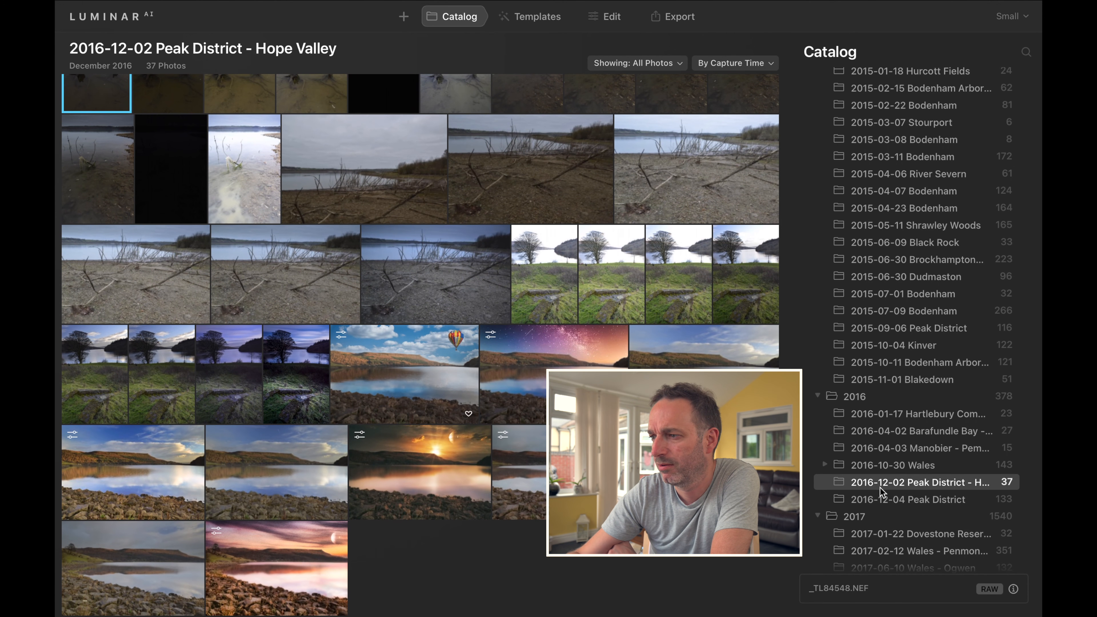
left_click(911, 500)
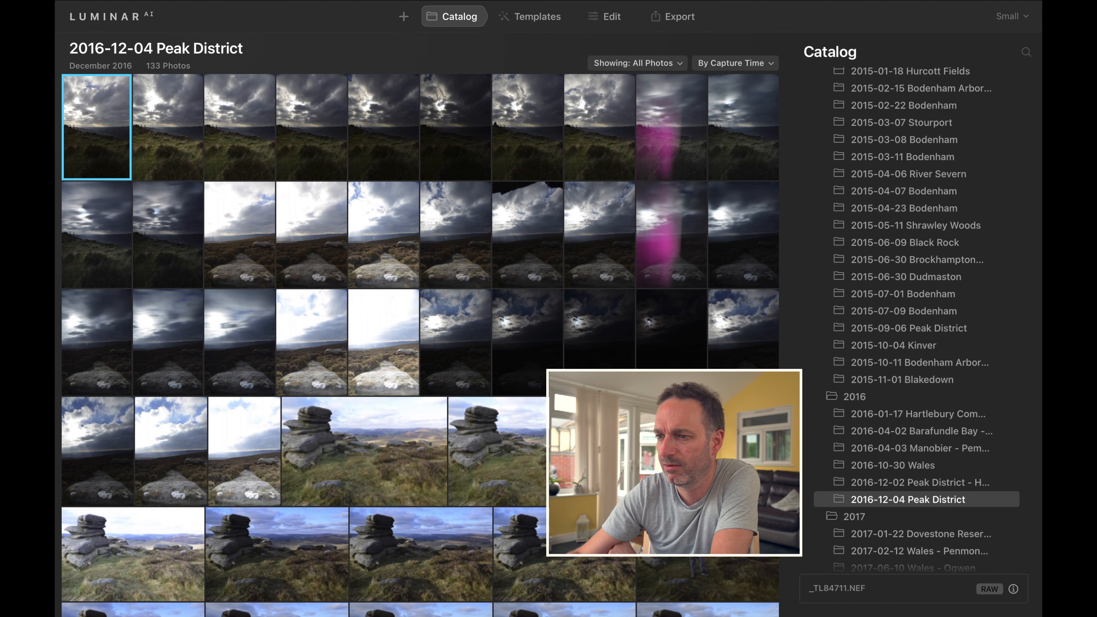
scroll(932, 496, "down", 4)
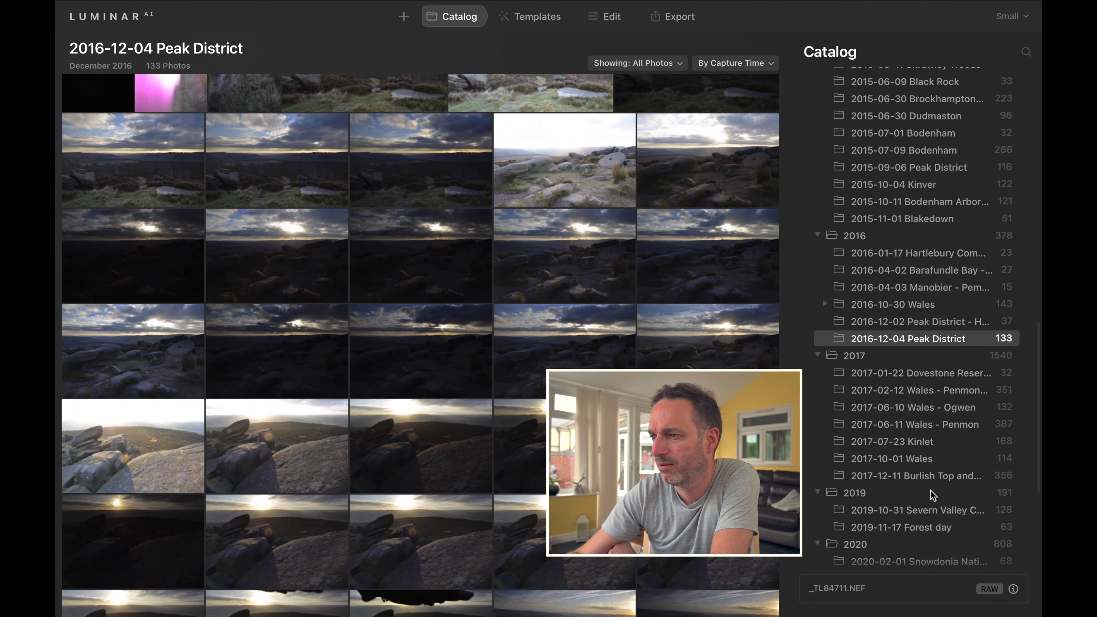
Open the lake photo with the lightning sky from the 2017-01-22 Dovestone Reservoir - Peak District folder for editing.
left_click(911, 389)
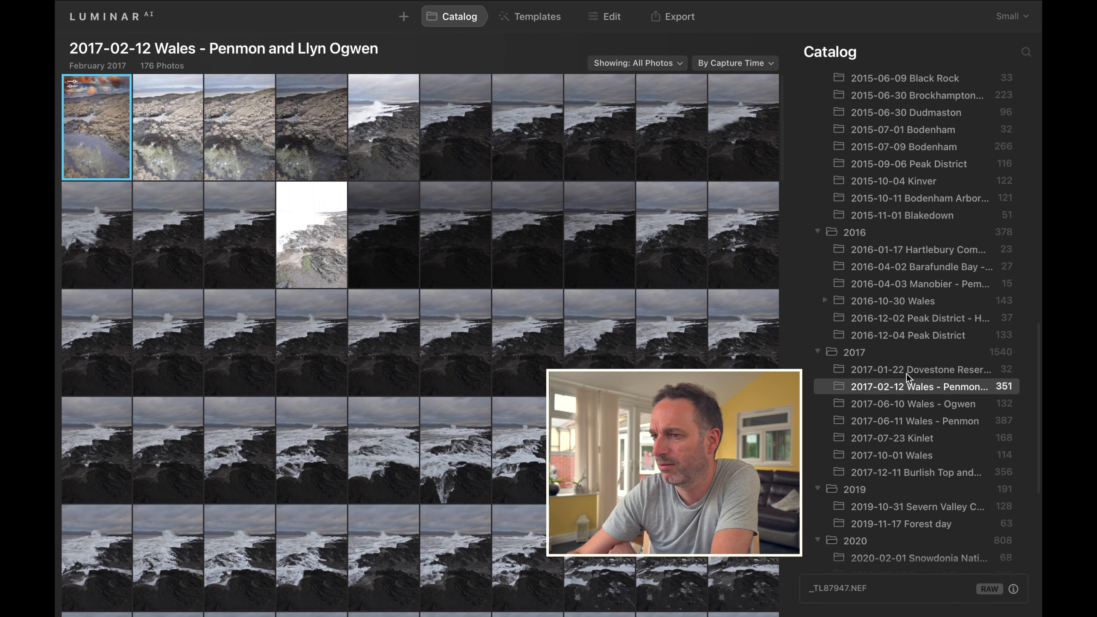
left_click(908, 372)
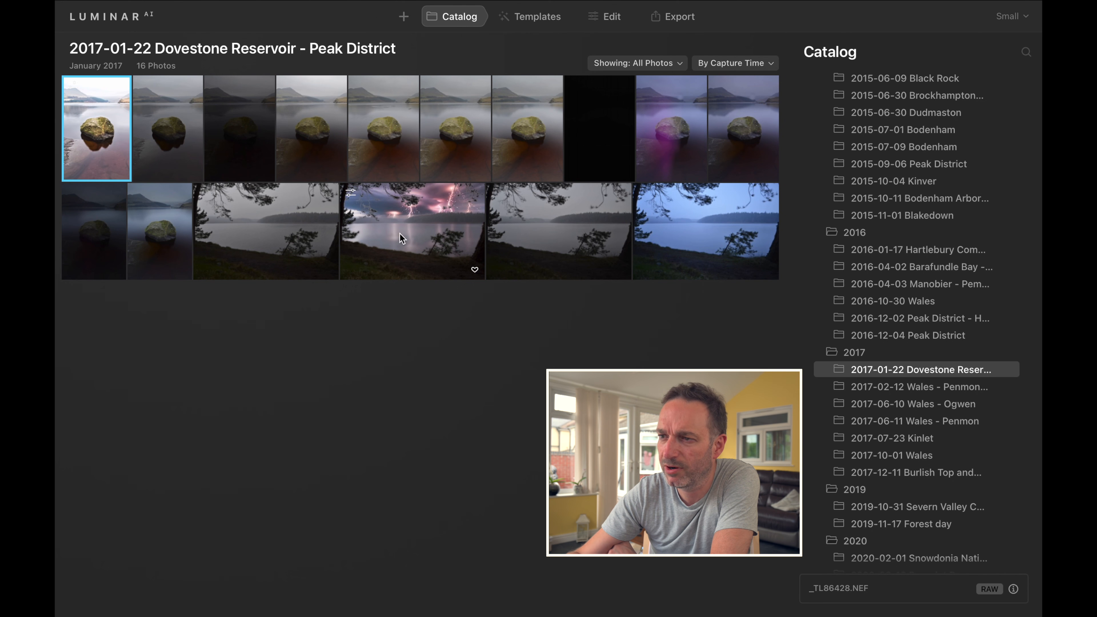
double_click(408, 231)
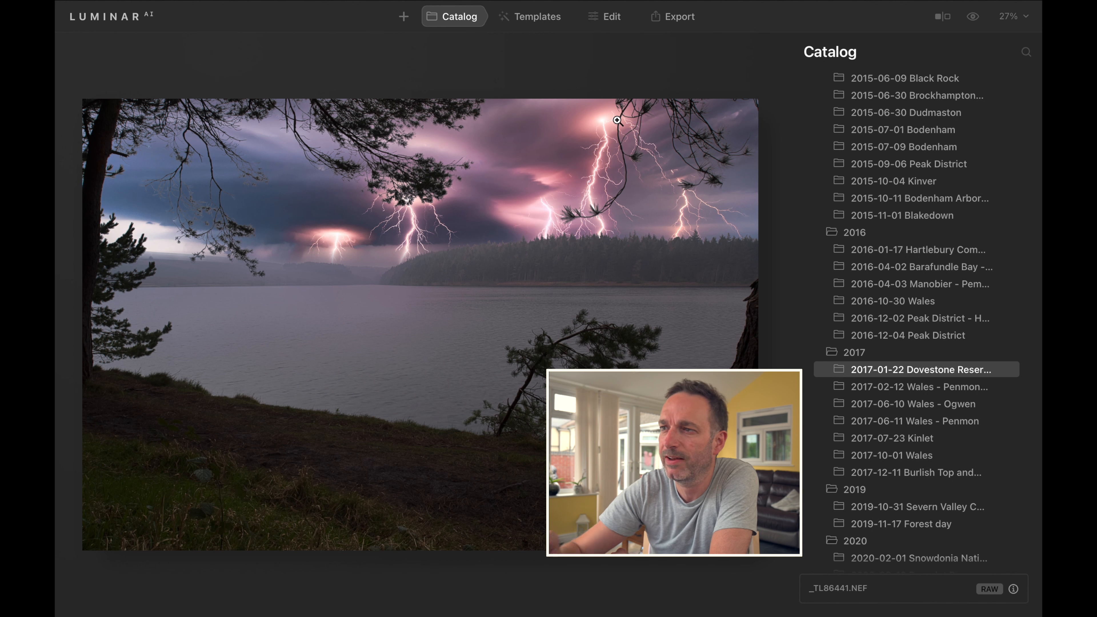
left_click(609, 17)
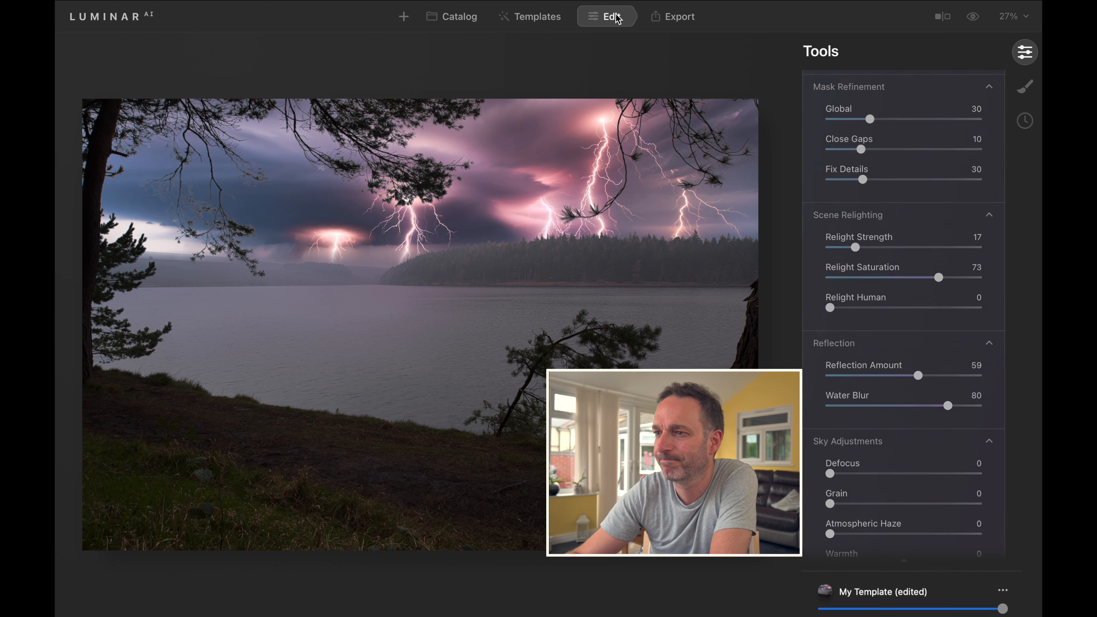
Raise the lightning sky's Reflection Amount to 82 in the Sky AI settings.
scroll(944, 422, "down", 5)
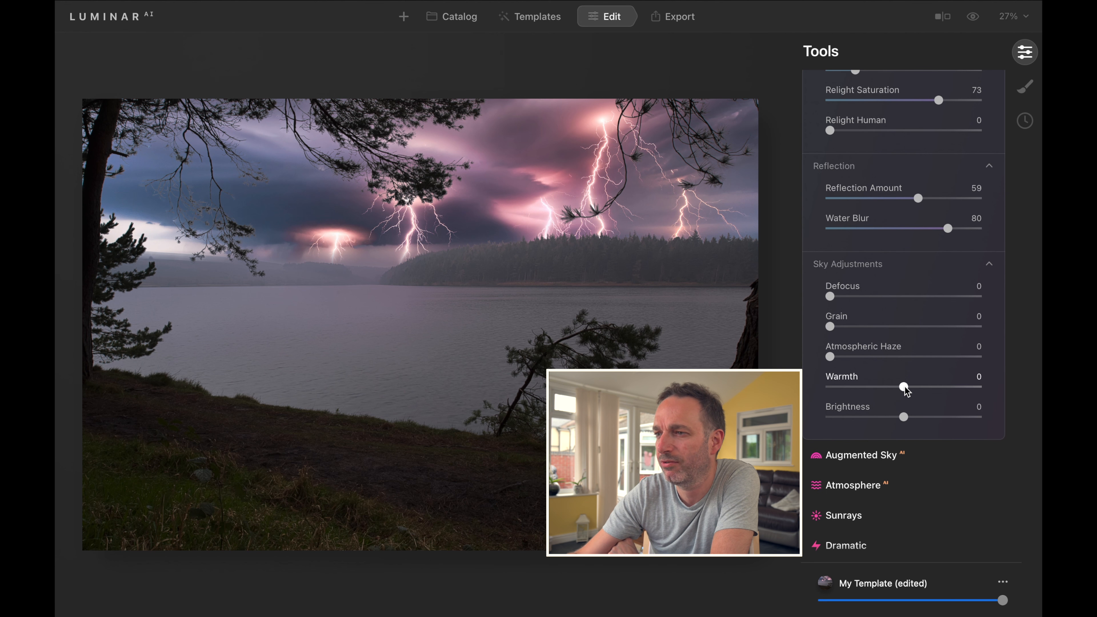
scroll(906, 389, "up", 3)
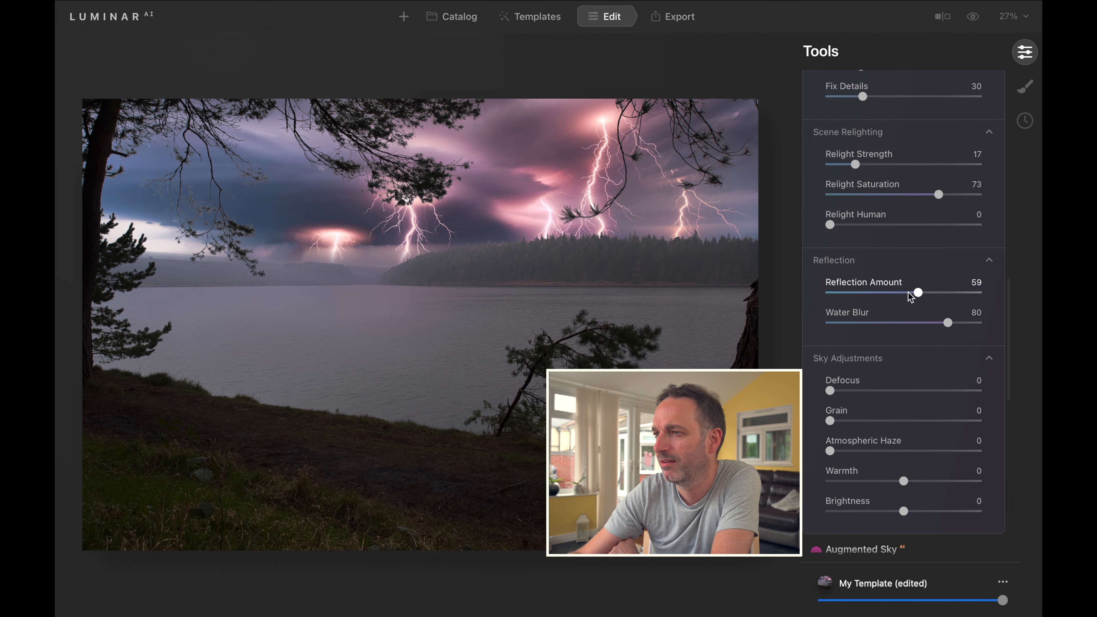
left_click_drag(919, 292, 954, 293)
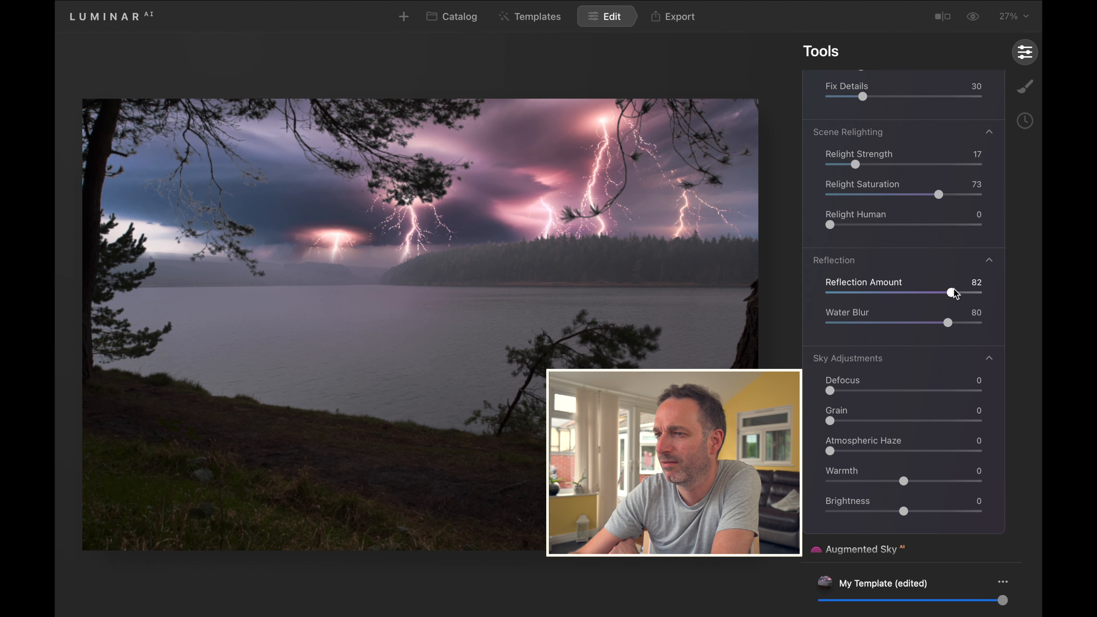
Check the Sky AI paint mask options, then review the sky orientation, mask refinement, relighting and reflection settings.
scroll(955, 293, "up", 8)
scroll(955, 293, "up", 8)
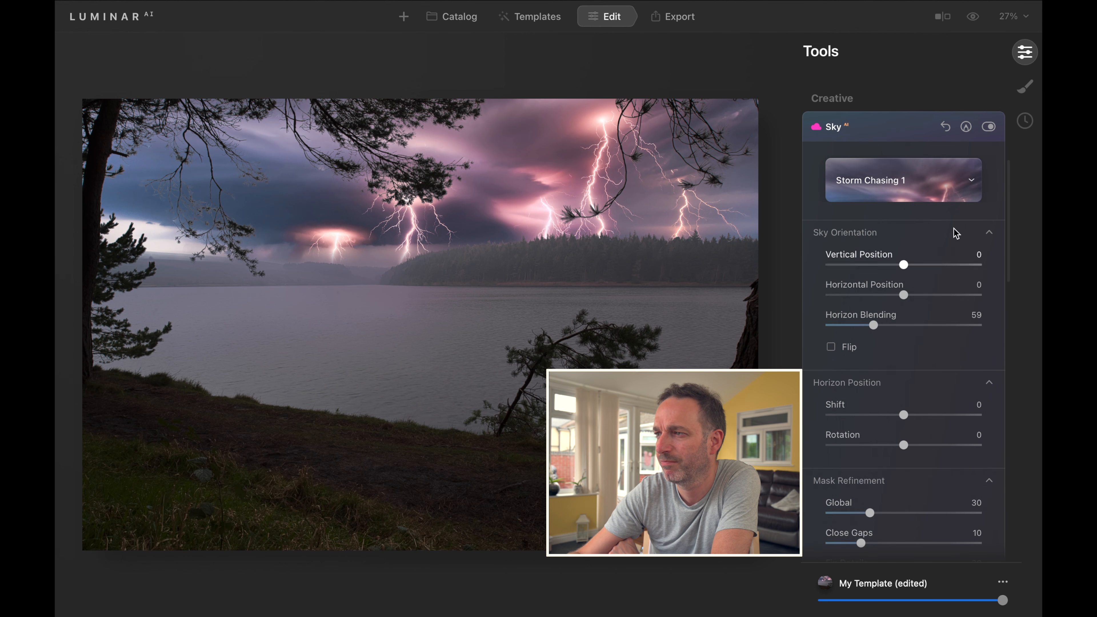
left_click(966, 126)
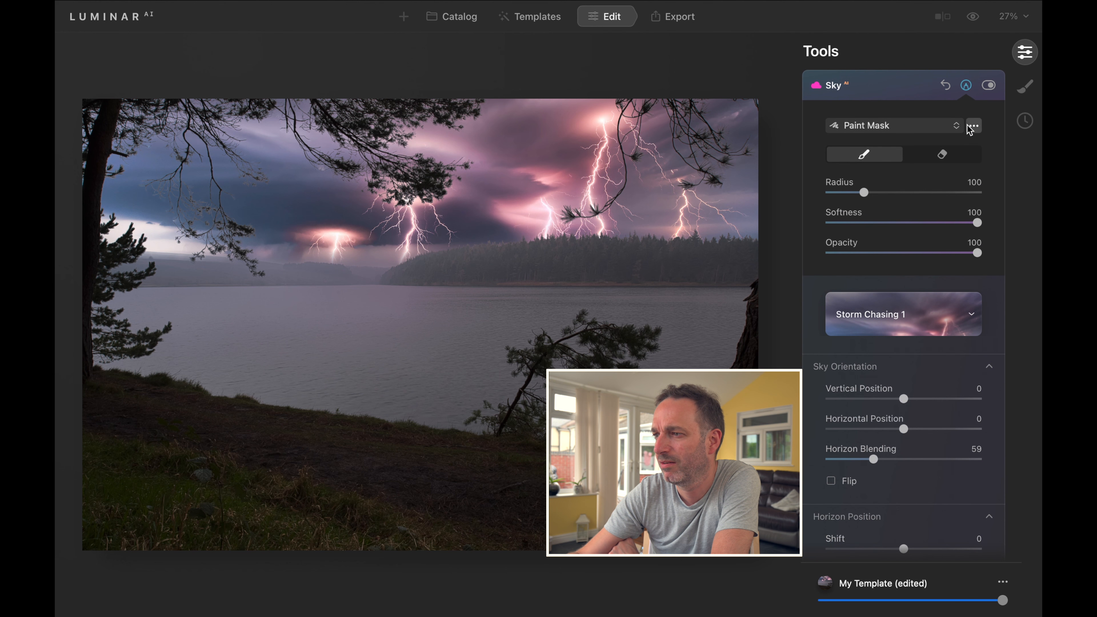
left_click(966, 86)
scroll(889, 270, "down", 5)
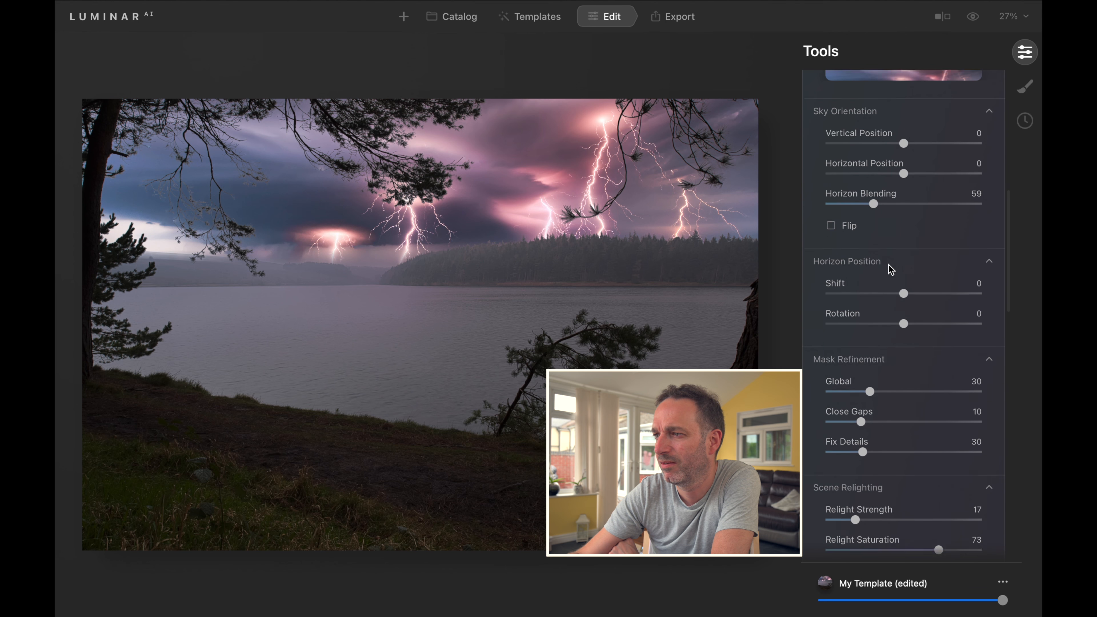
scroll(889, 270, "down", 10)
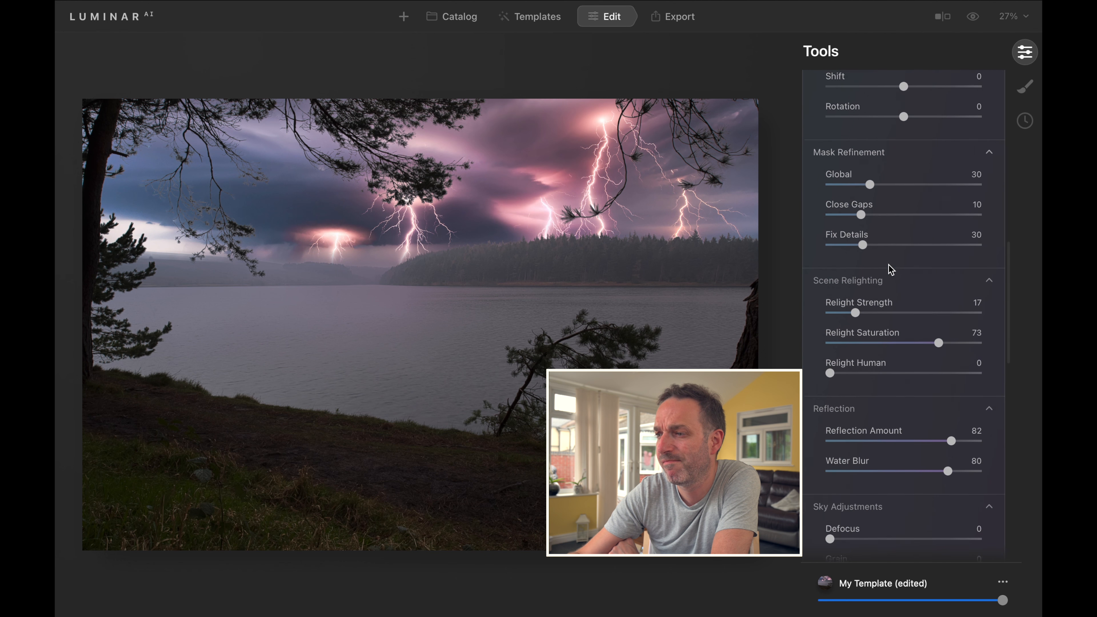